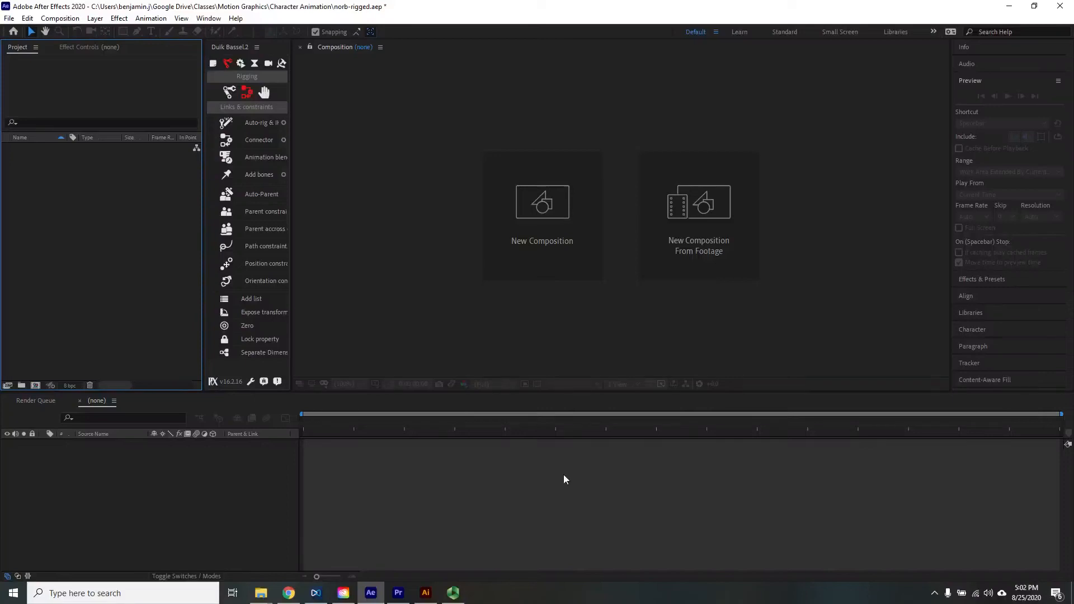
Create a new composition with the HDTV 1080 29.97 preset.
left_click(555, 273)
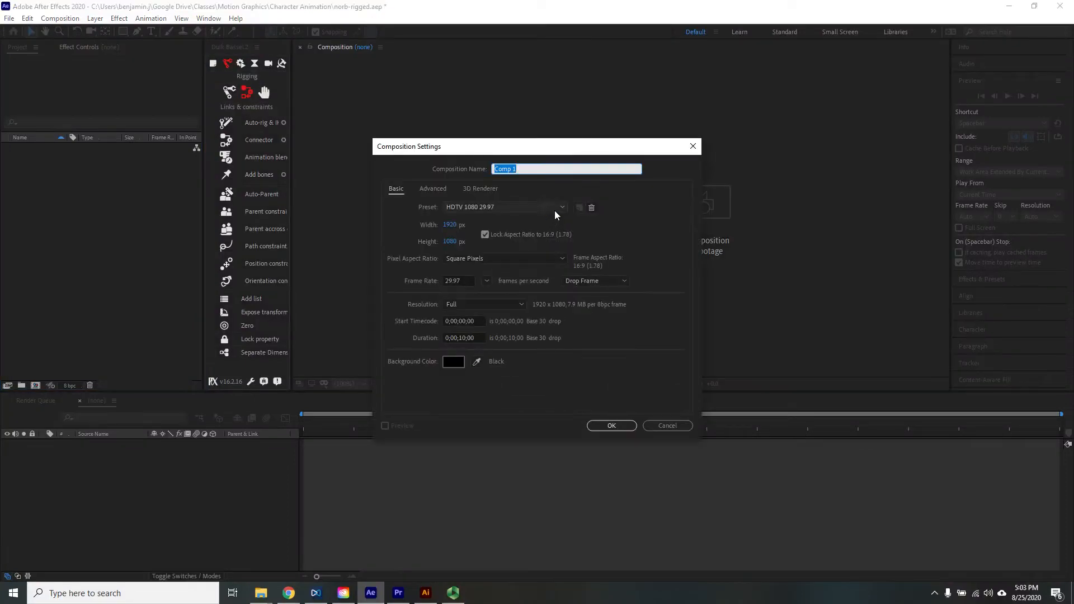
left_click(612, 425)
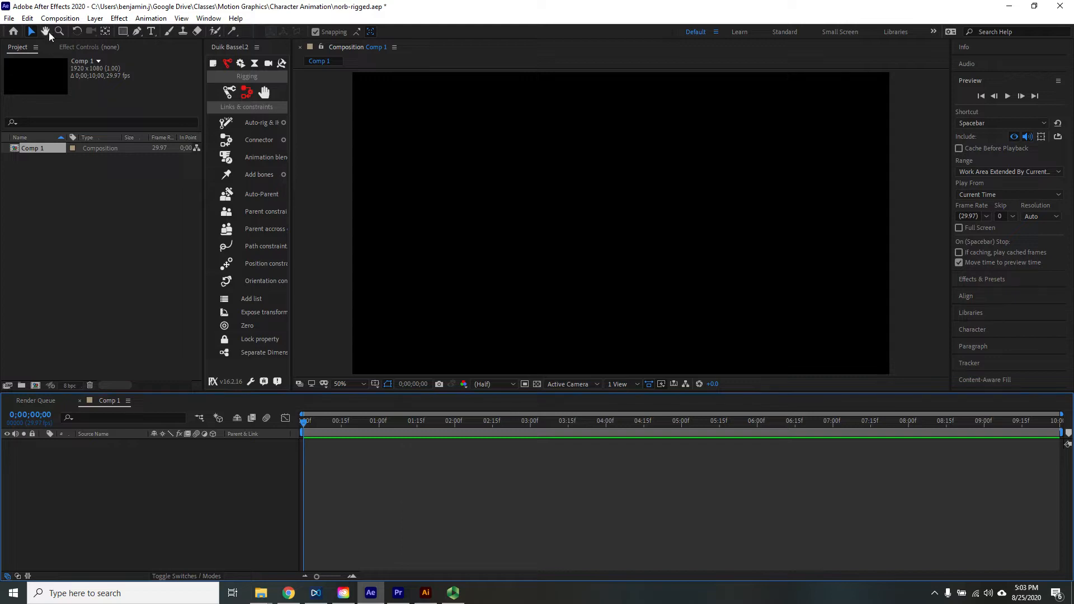
Import the Illustrator file Charactrer-Norb-red-shorts as Composition - Retain Layer Sizes, without the sequence option.
left_click(10, 19)
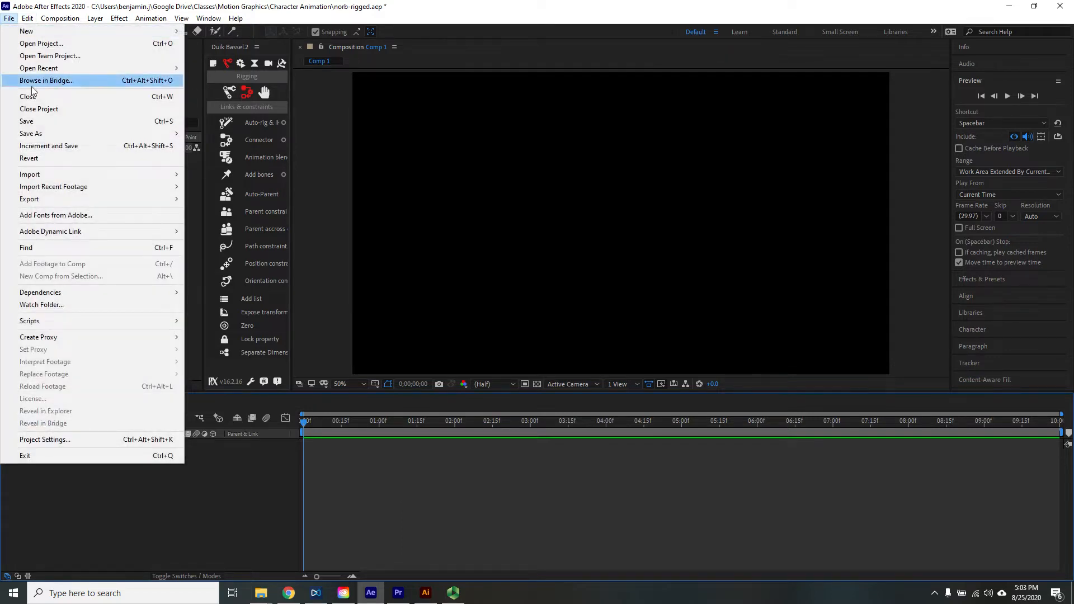
mouse_move(54, 177)
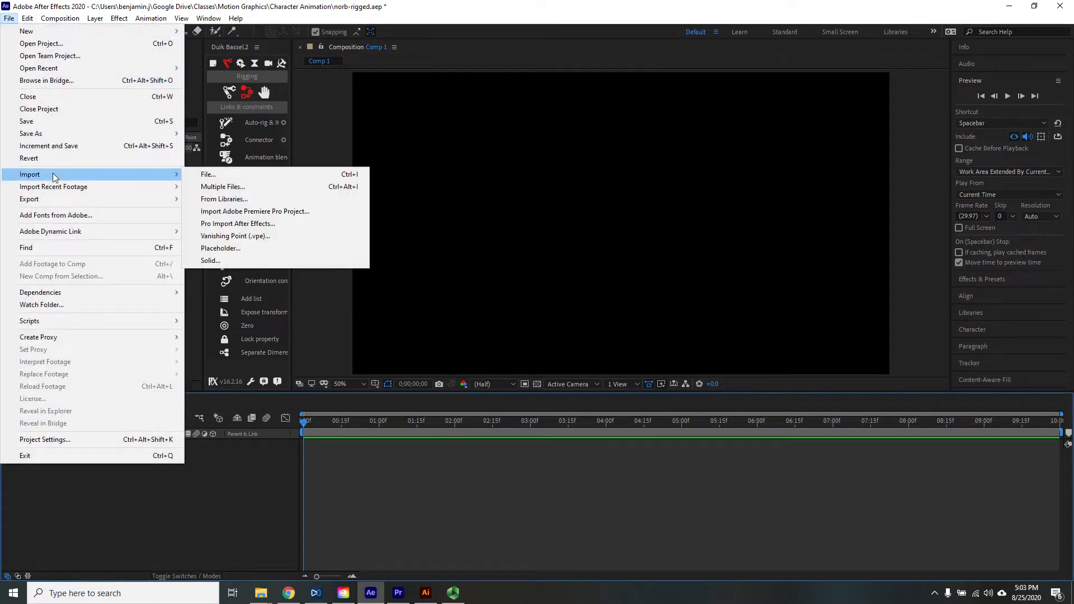
left_click(207, 176)
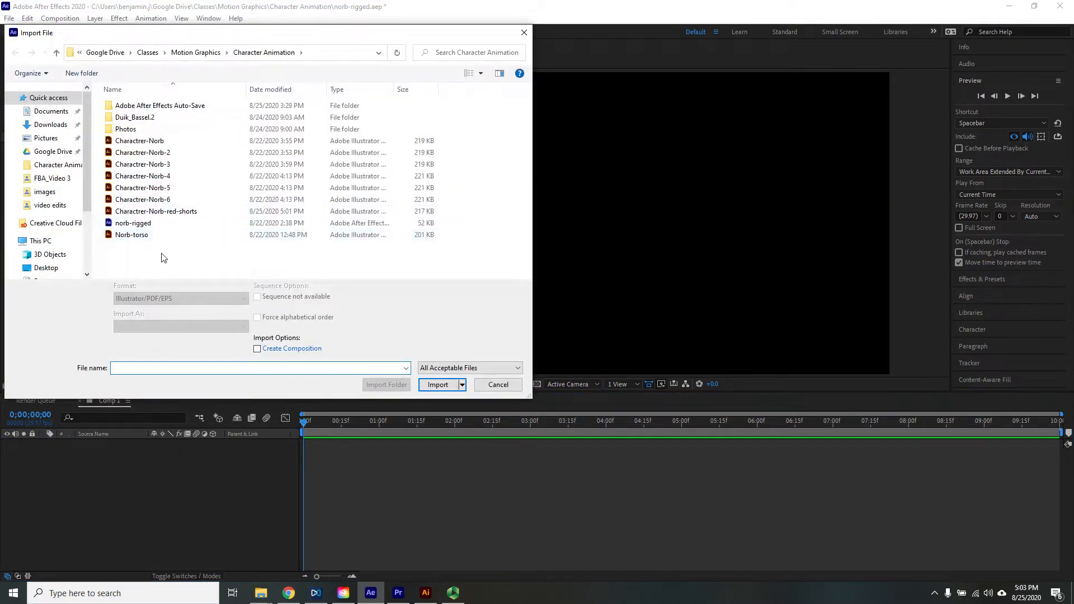
left_click(156, 214)
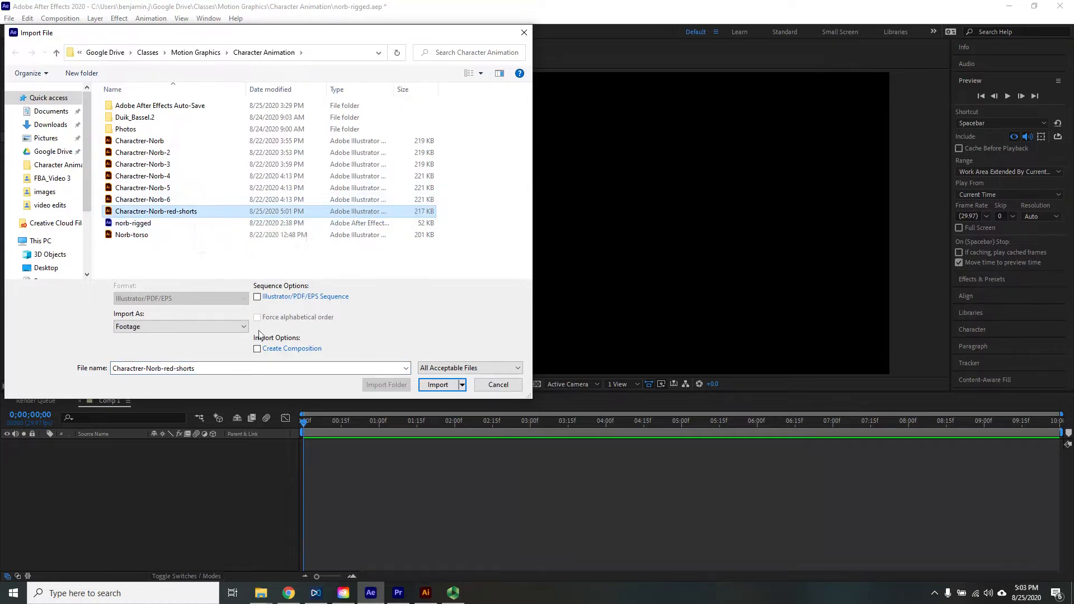
left_click(257, 300)
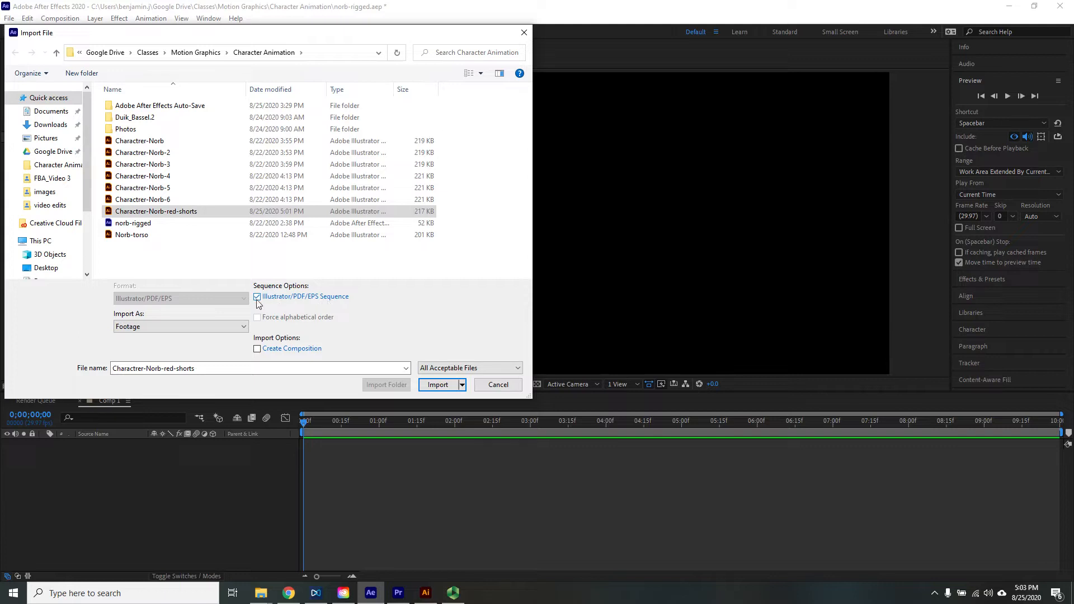
left_click(233, 325)
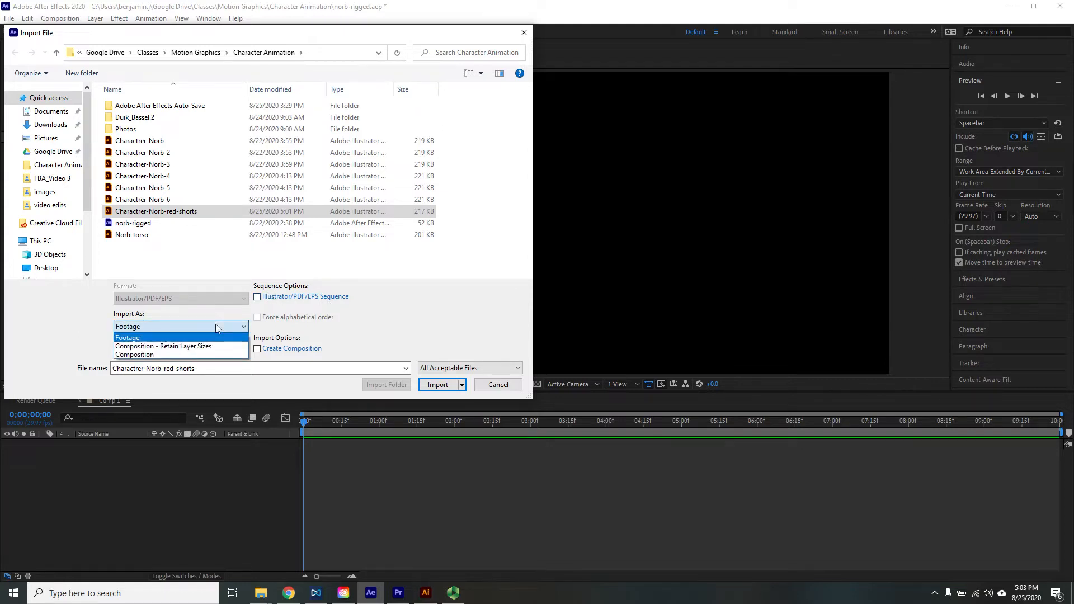
left_click(181, 346)
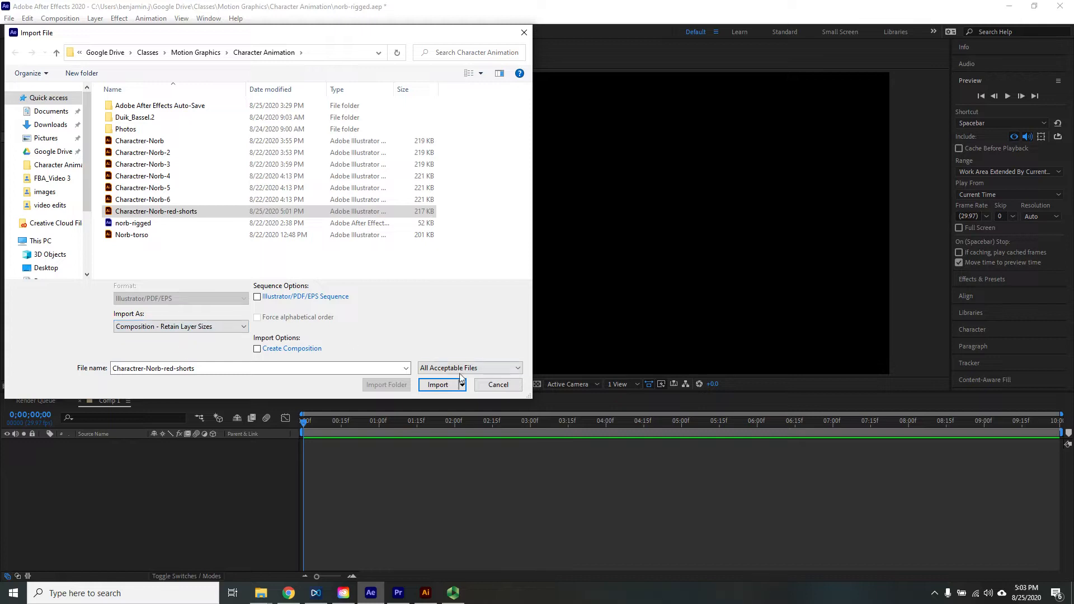
left_click(440, 385)
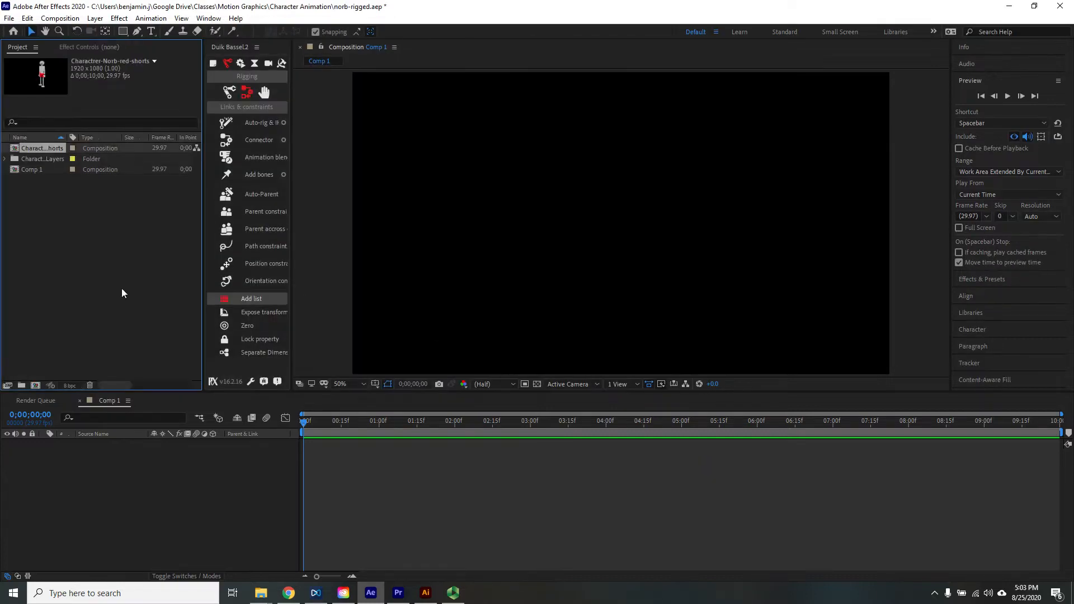
Open the imported Charactrer-Norb-red-shorts composition and make the timeline taller to show more layers.
double_click(15, 149)
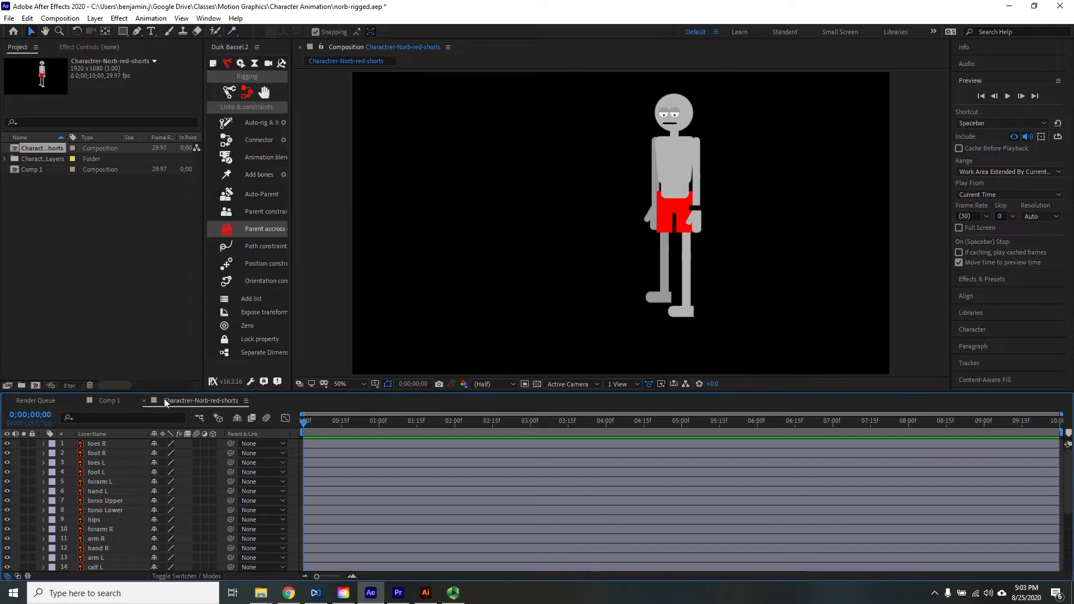
left_click_drag(168, 393, 180, 344)
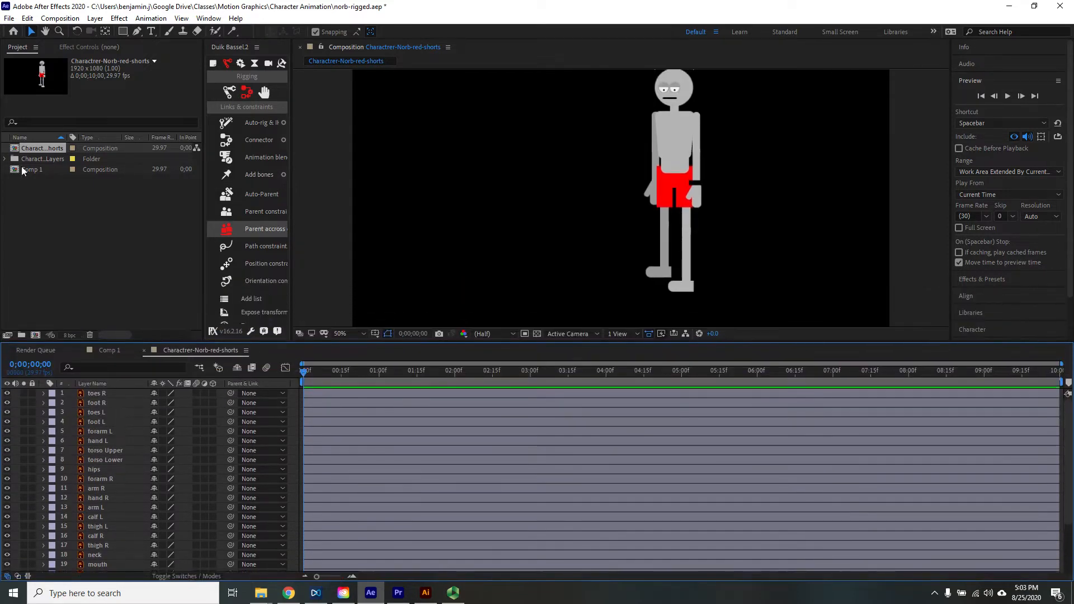
Examine the imported character's layers folder in the project, then collapse it and select the character composition.
left_click(6, 159)
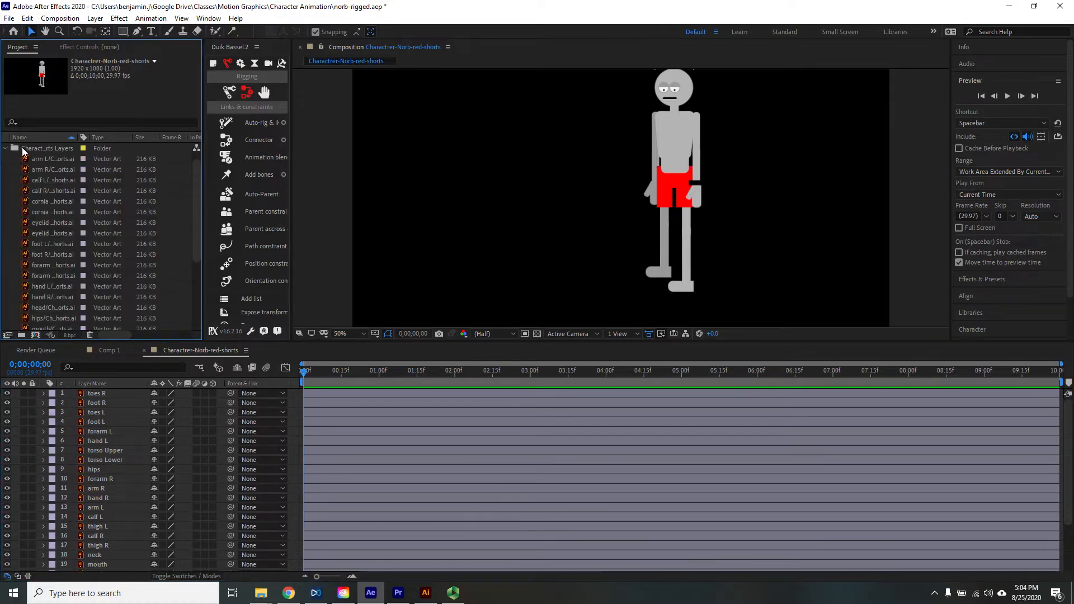
left_click(5, 149)
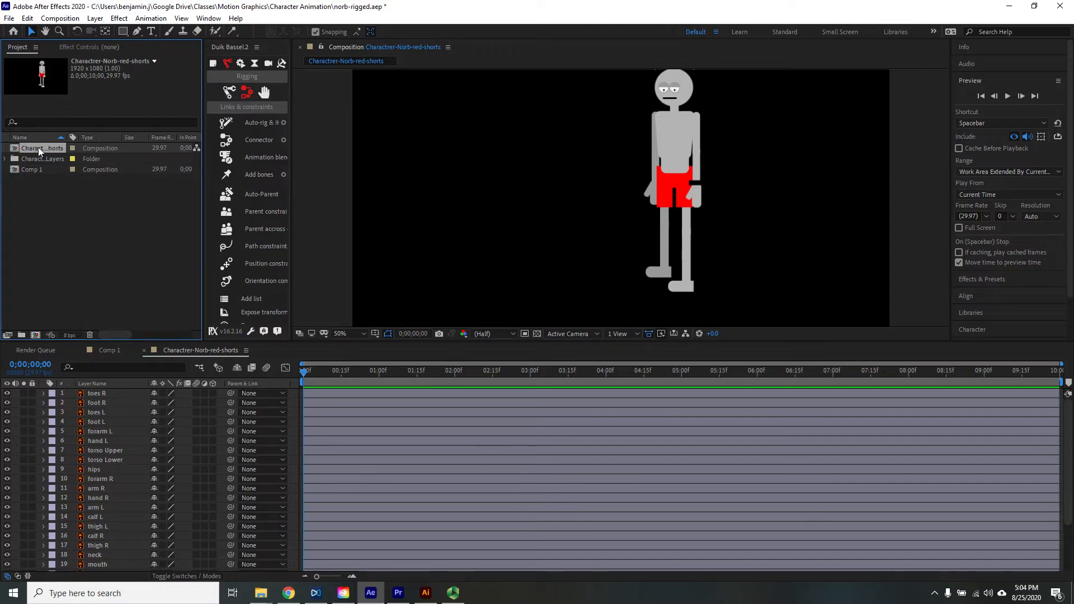
left_click(66, 224)
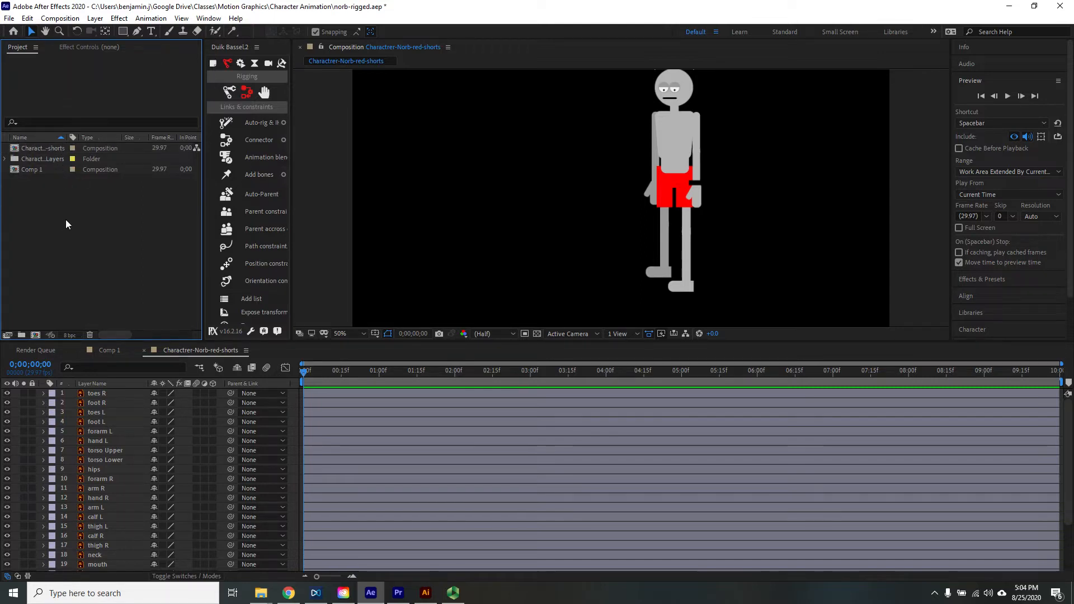
left_click(33, 148)
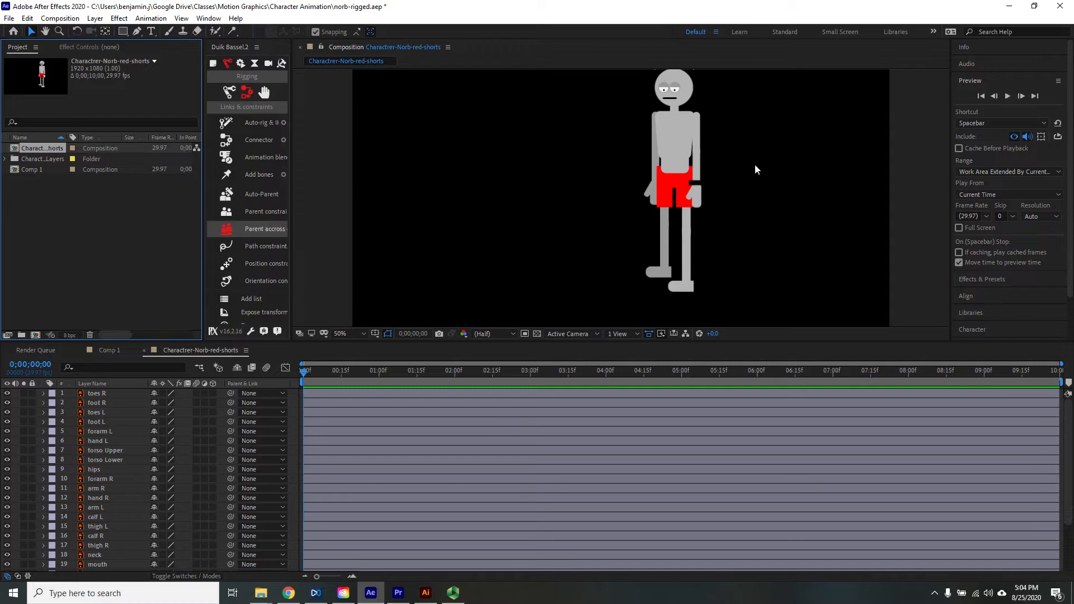
Set the character composition's background color to white (FFFFFF).
key("h")
left_click_drag(748, 143, 729, 168)
key("v")
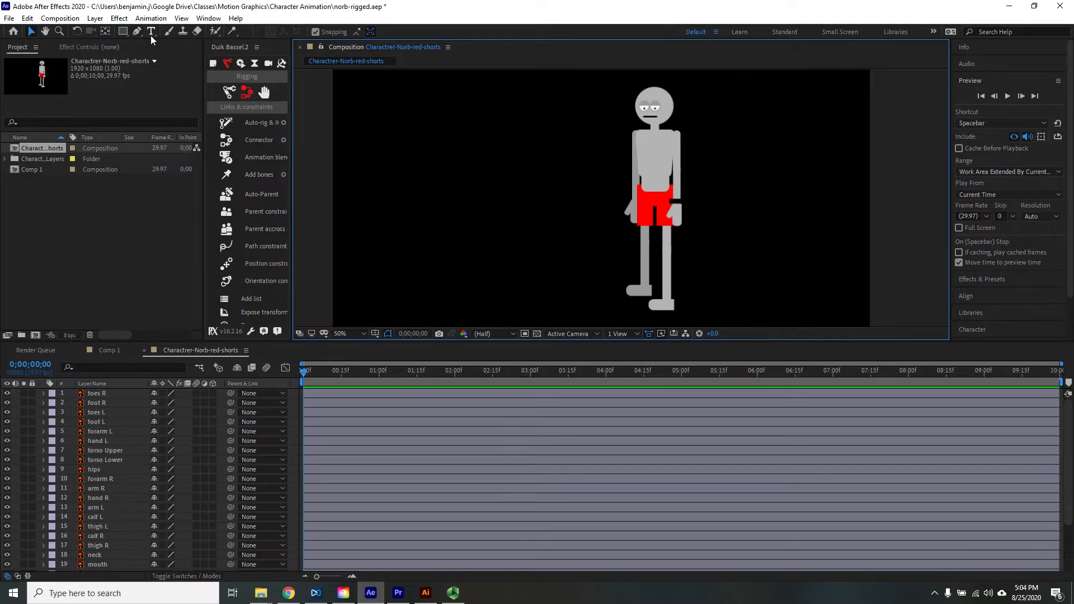
left_click(60, 18)
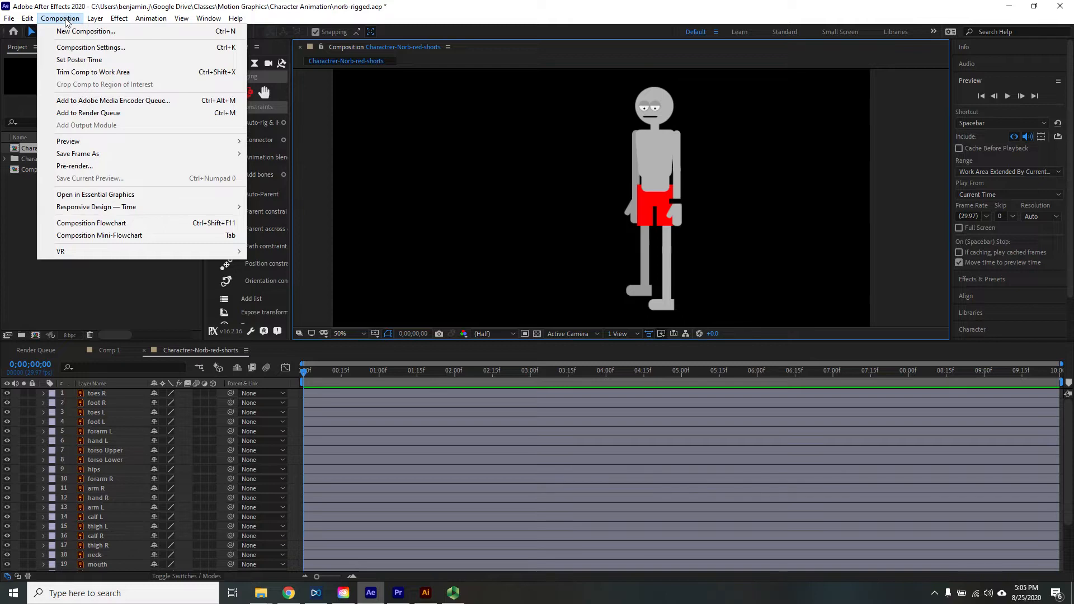
left_click(90, 47)
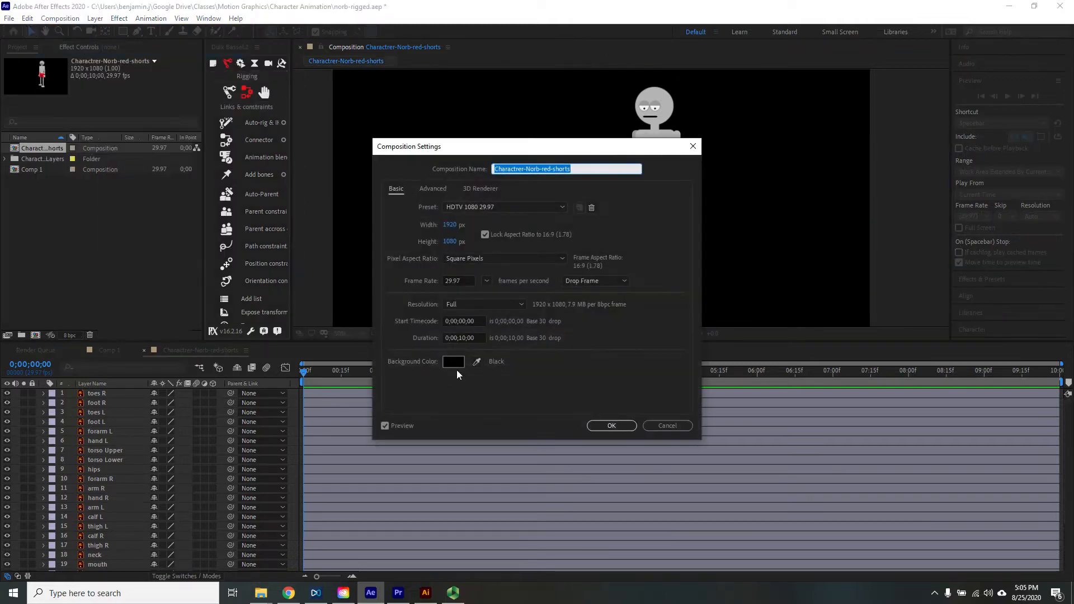
left_click(454, 362)
type("FFFFFF")
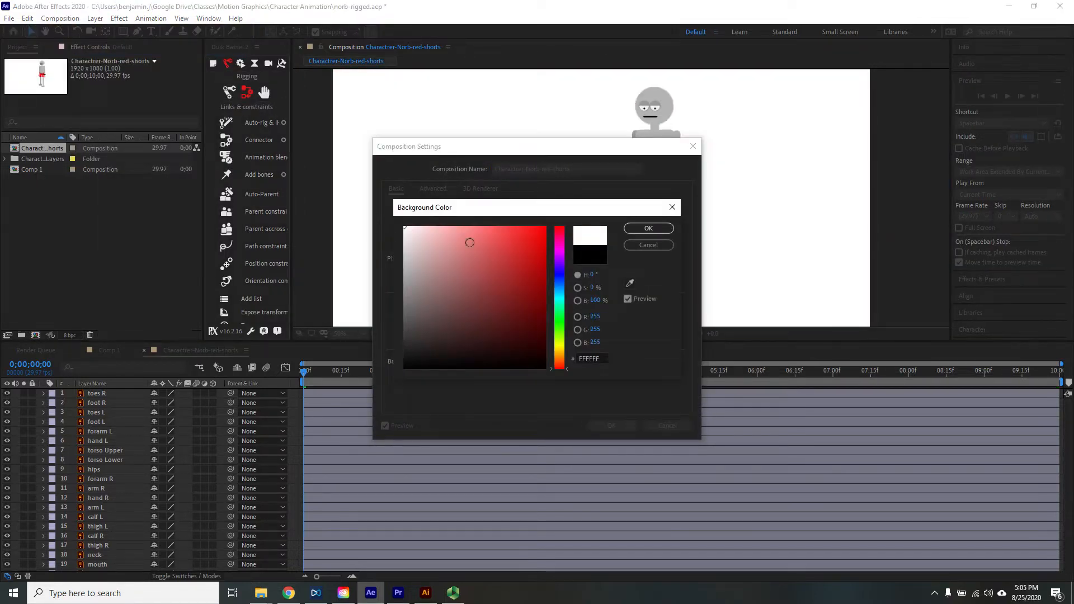
left_click(649, 228)
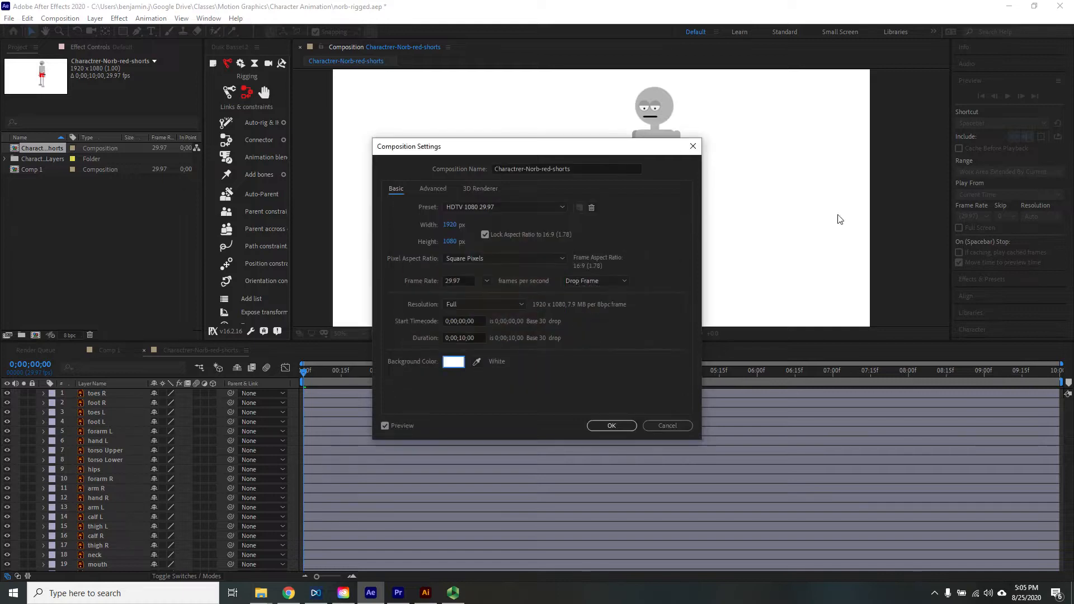
left_click(612, 426)
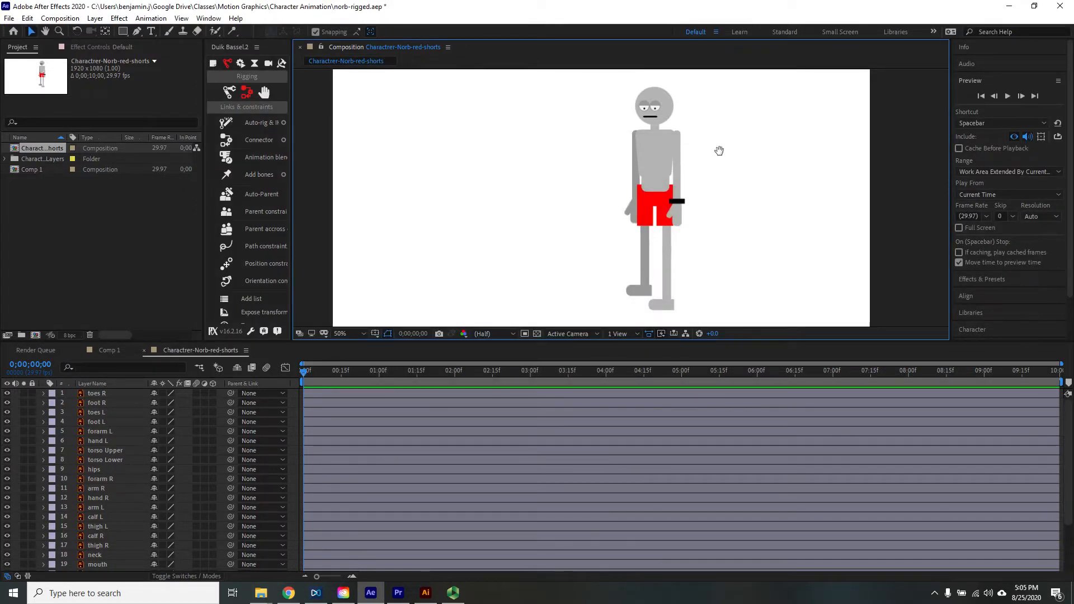
Move the head layer's anchor point to the base of the head at the neck, keeping snapping on.
mouse_move(719, 151)
left_mouse_down()
mouse_move(775, 194)
mouse_move(724, 151)
left_mouse_up()
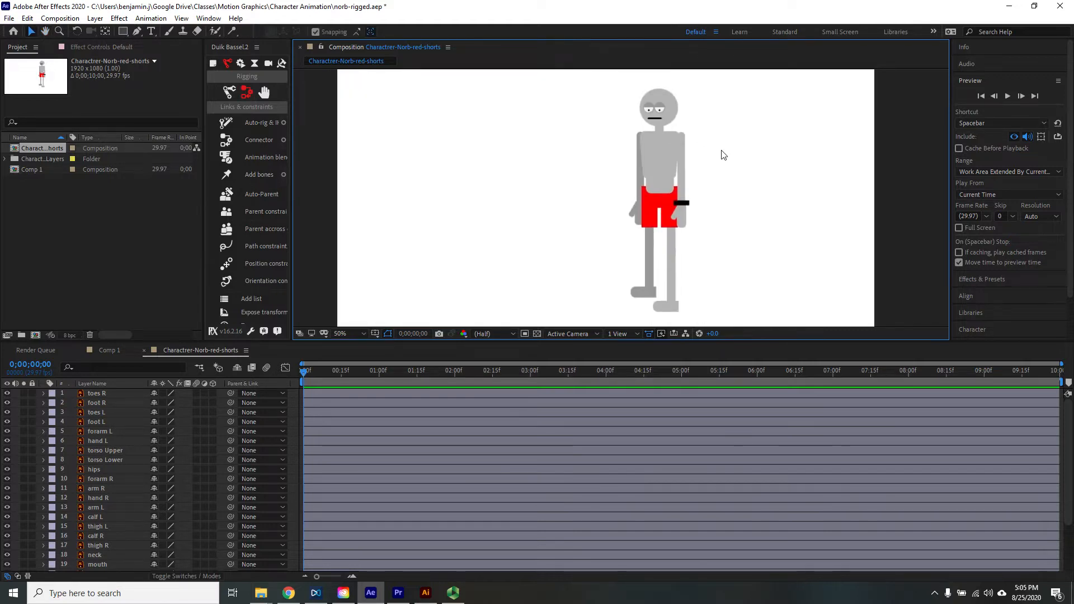
left_click(724, 190)
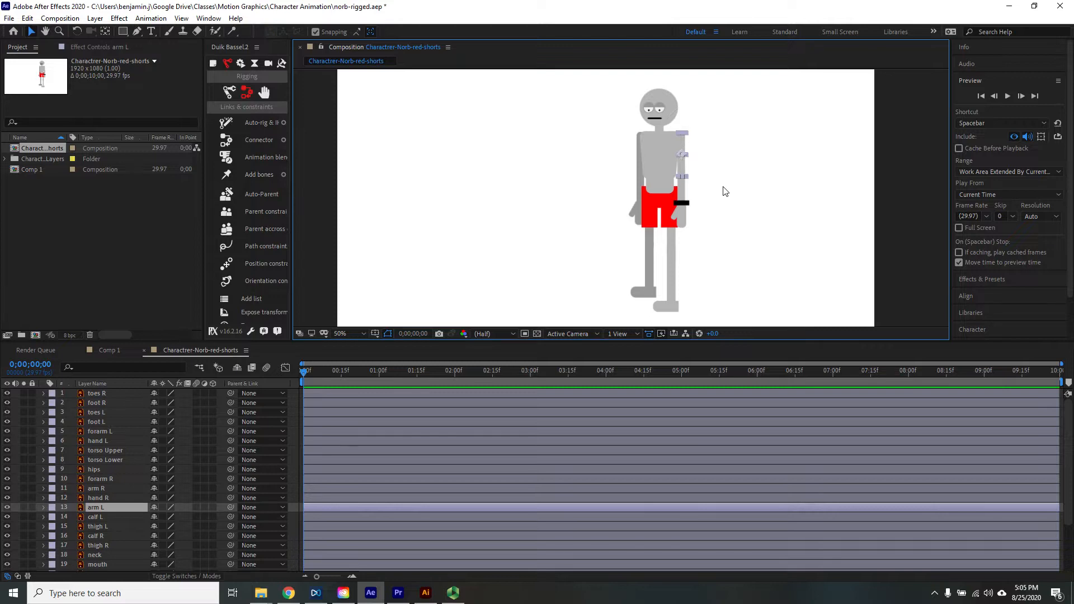
scroll(724, 190, "up", 2)
left_click_drag(851, 163, 776, 269)
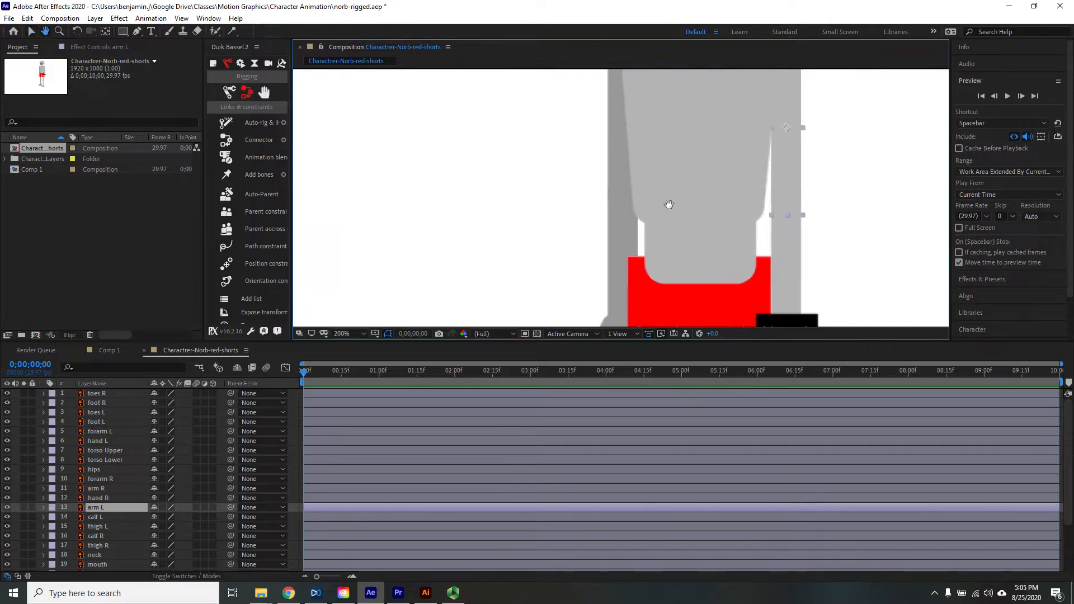
left_click_drag(669, 204, 616, 238)
left_click_drag(710, 160, 740, 241)
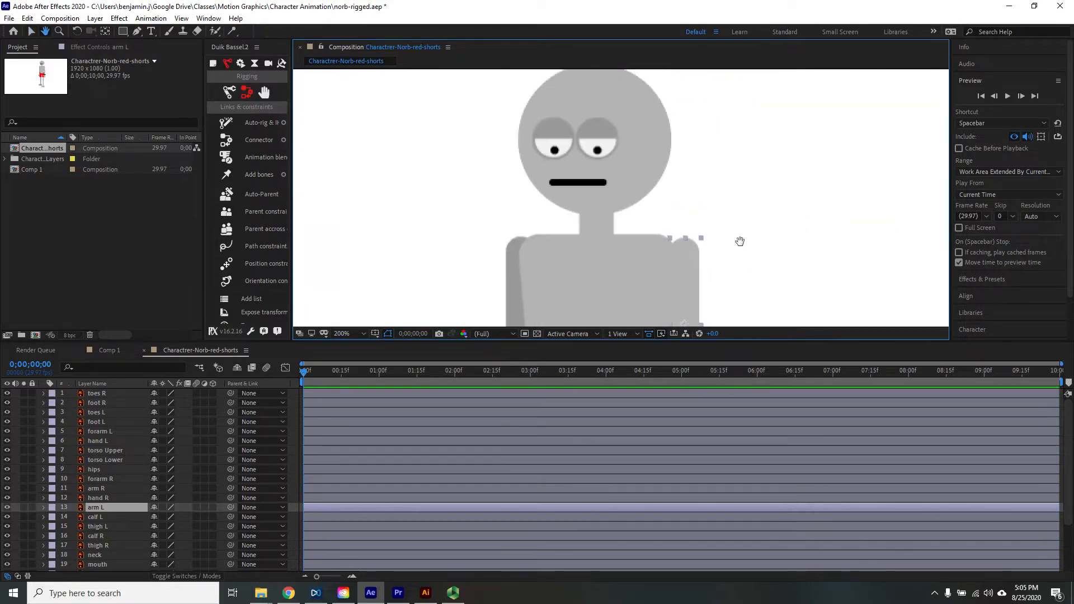
key("v")
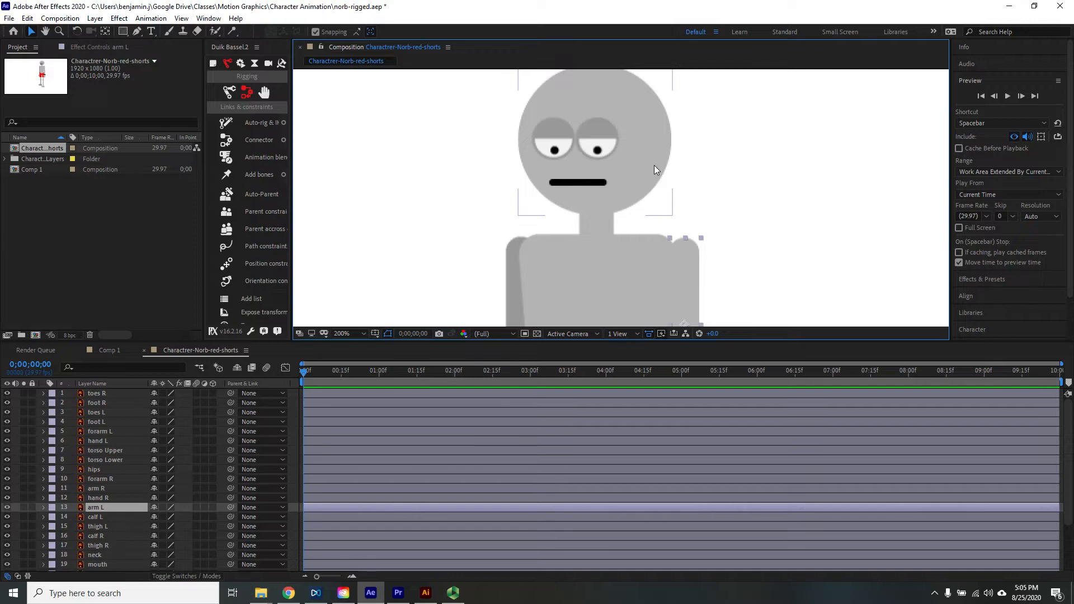
left_click(654, 165)
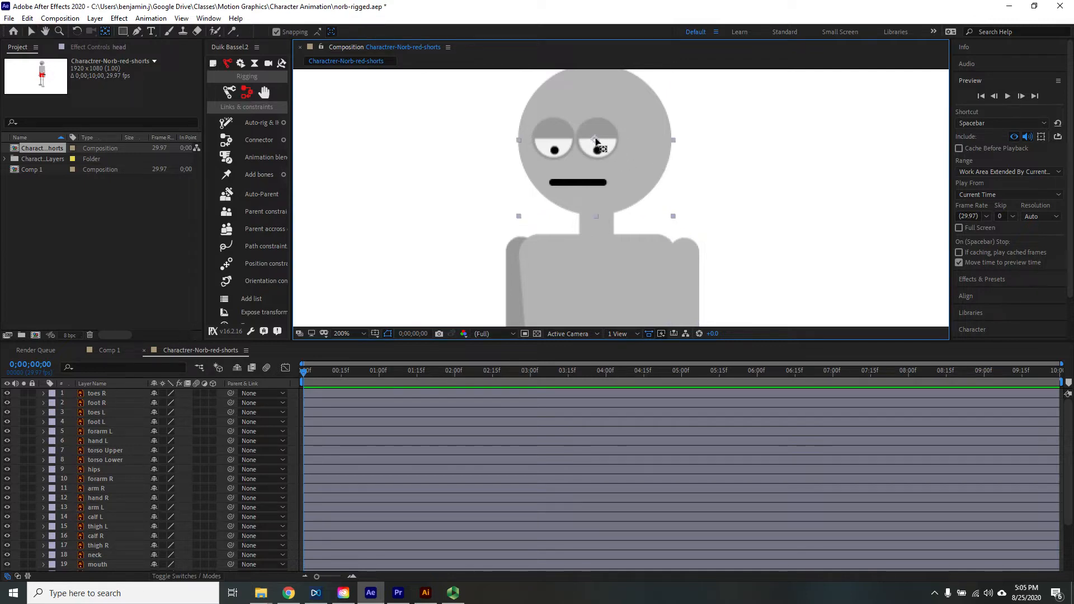
left_click_drag(595, 140, 597, 214)
left_click(275, 33)
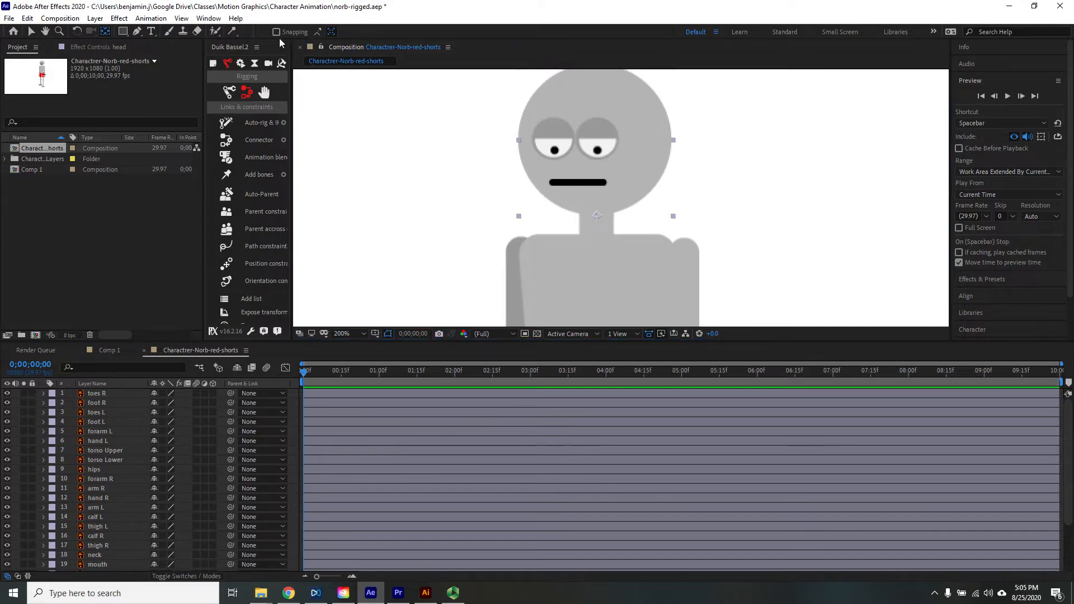
Move the neck's anchor point down to where it meets the torso, and the upper torso's anchor point to its bottom center.
left_click(613, 233)
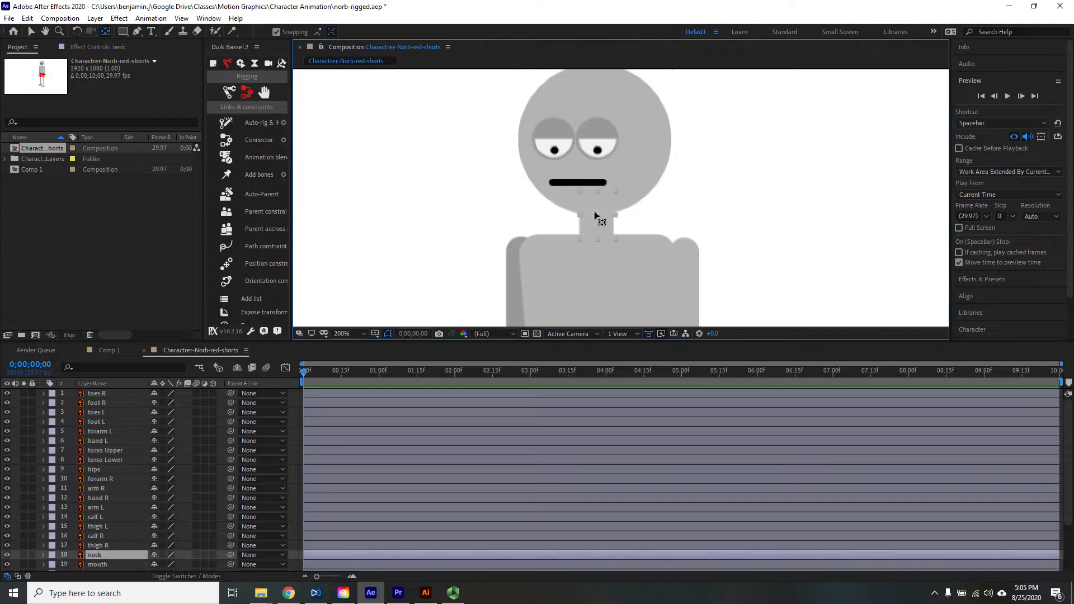
left_click_drag(595, 213, 599, 233)
left_click_drag(726, 242, 708, 150)
key("v")
left_click(614, 164)
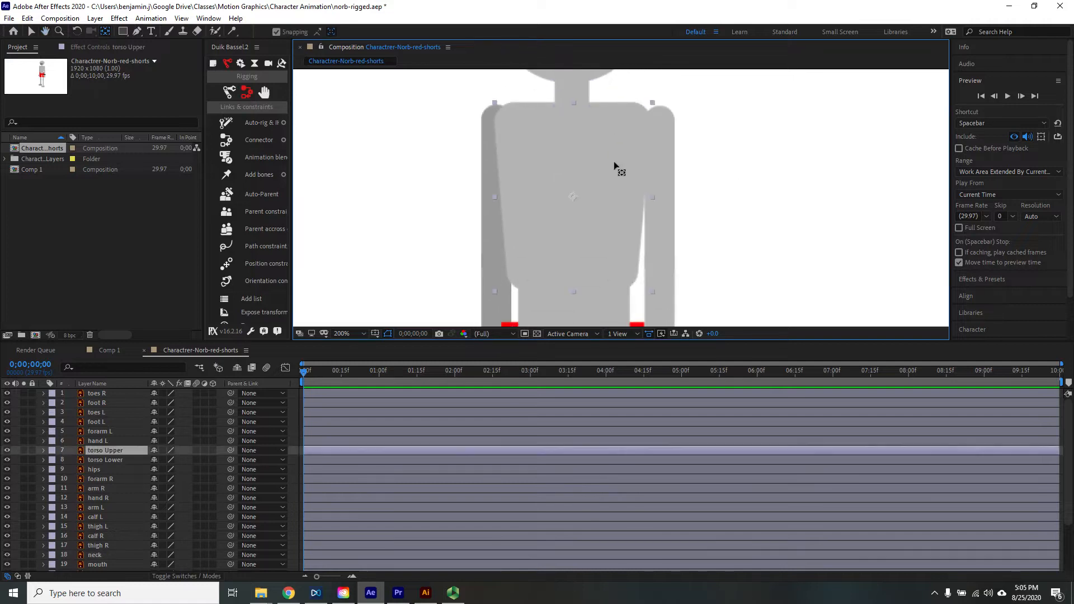
left_click_drag(573, 197, 575, 288)
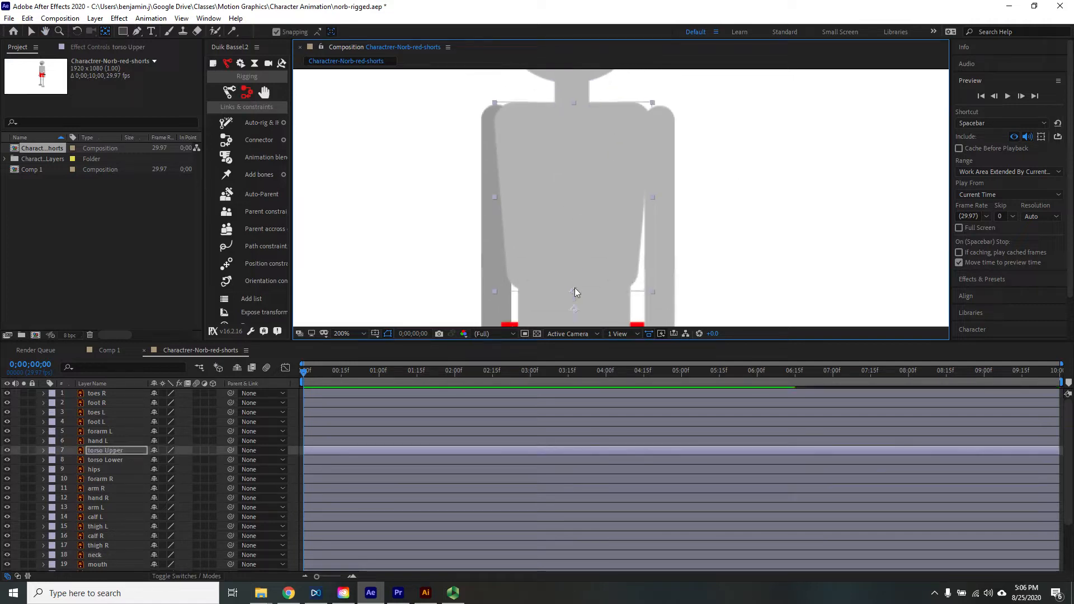
Move the lower torso's anchor point to its bottom center and select the hips to check their anchor point.
left_click_drag(745, 255, 752, 144)
left_click(592, 203)
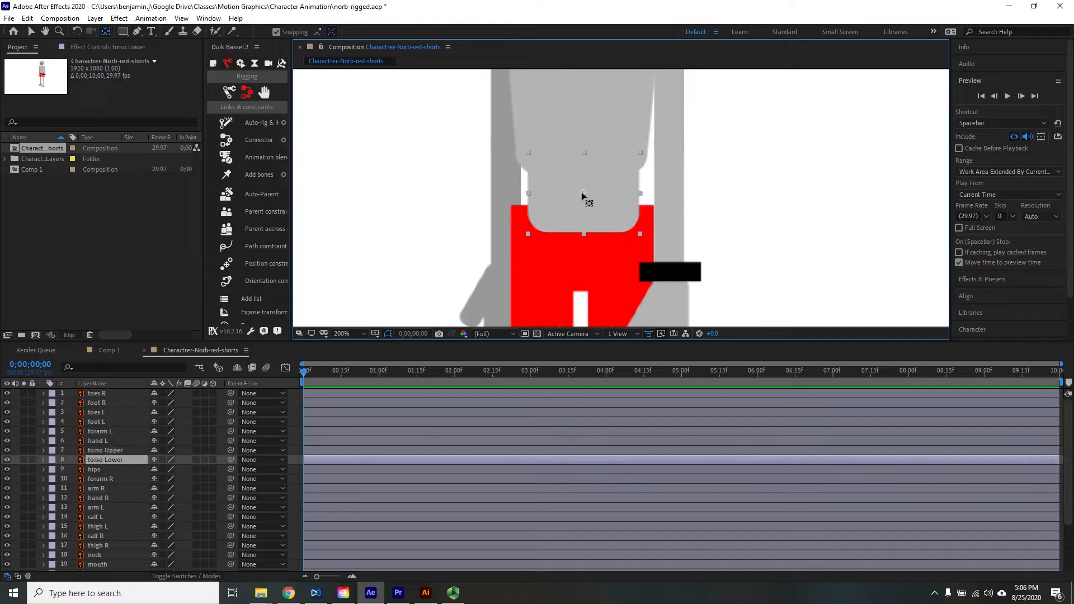
left_click(600, 251)
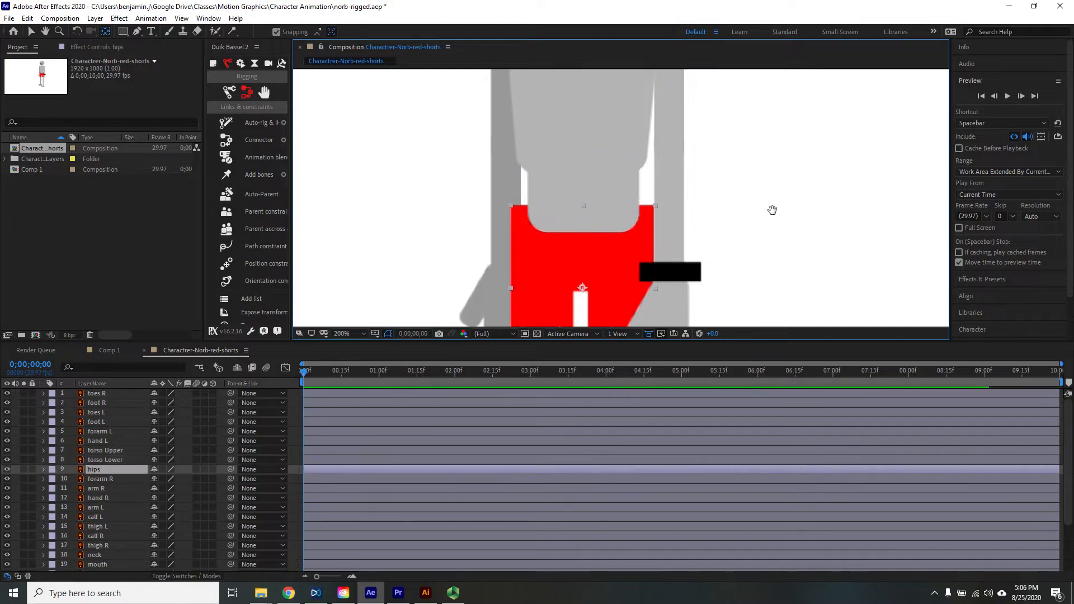
left_click_drag(772, 211, 777, 128)
key("y")
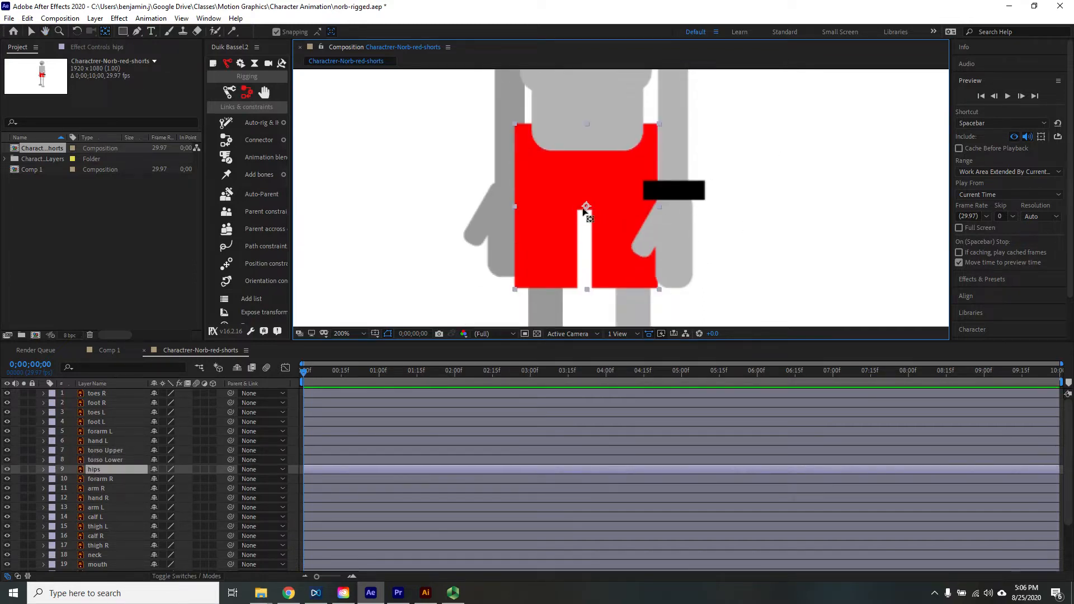
Move the left thigh's anchor point up to its top center, at the hip joint.
key("h")
left_click_drag(744, 224, 723, 0)
key("y")
left_click(628, 121)
key("h")
left_click_drag(715, 125, 701, 284)
left_click_drag(695, 201, 700, 224)
key("y")
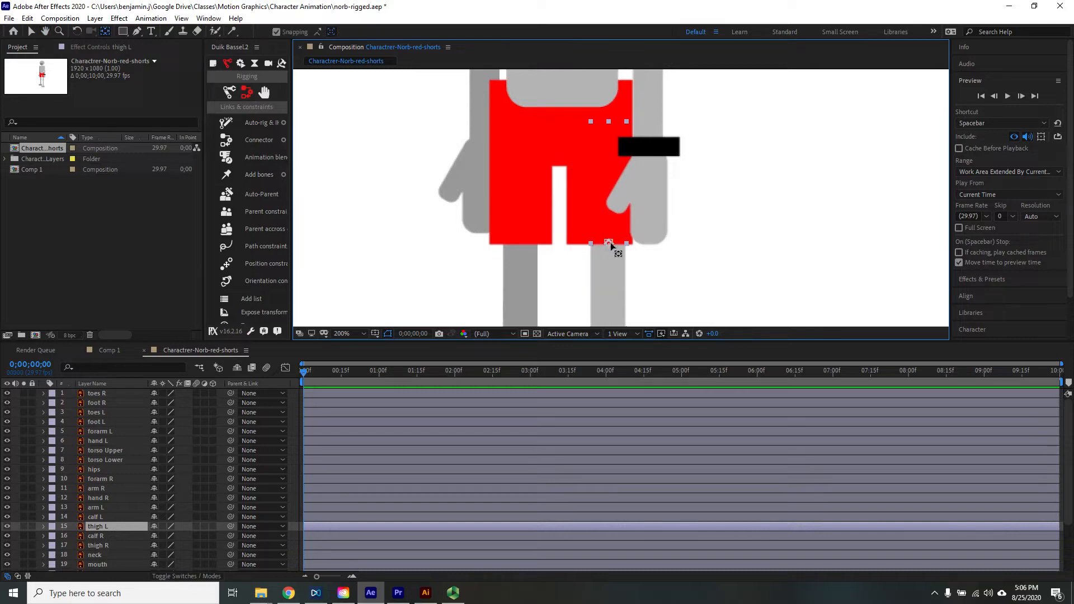
left_click_drag(608, 243, 609, 124)
Move the right thigh's anchor point up to its top center, at the hip joint.
key("h")
left_click_drag(714, 239, 742, 209)
key("y")
left_click(544, 226)
left_click_drag(550, 199, 548, 97)
Move the left and right calves' anchor points up to their top centers, at the knees.
scroll(715, 209, "down", 8)
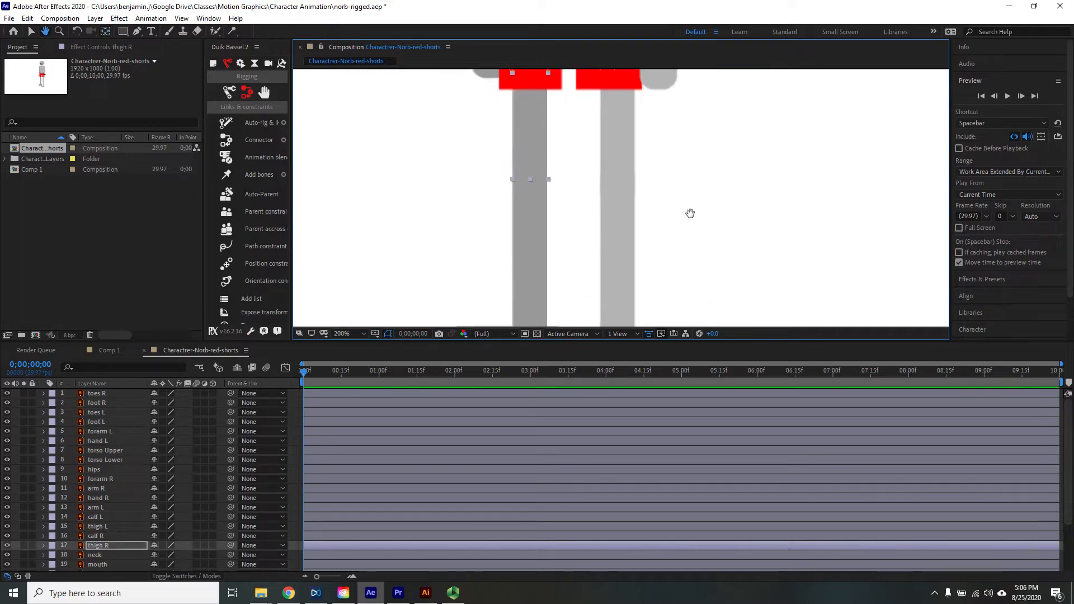
left_click(627, 208)
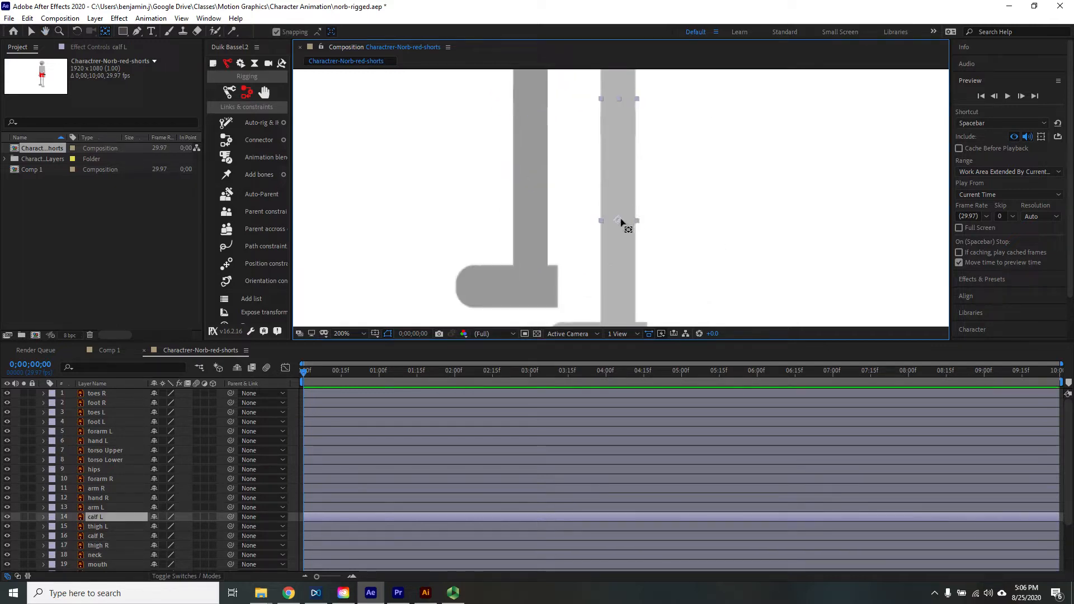
left_click_drag(620, 221, 619, 102)
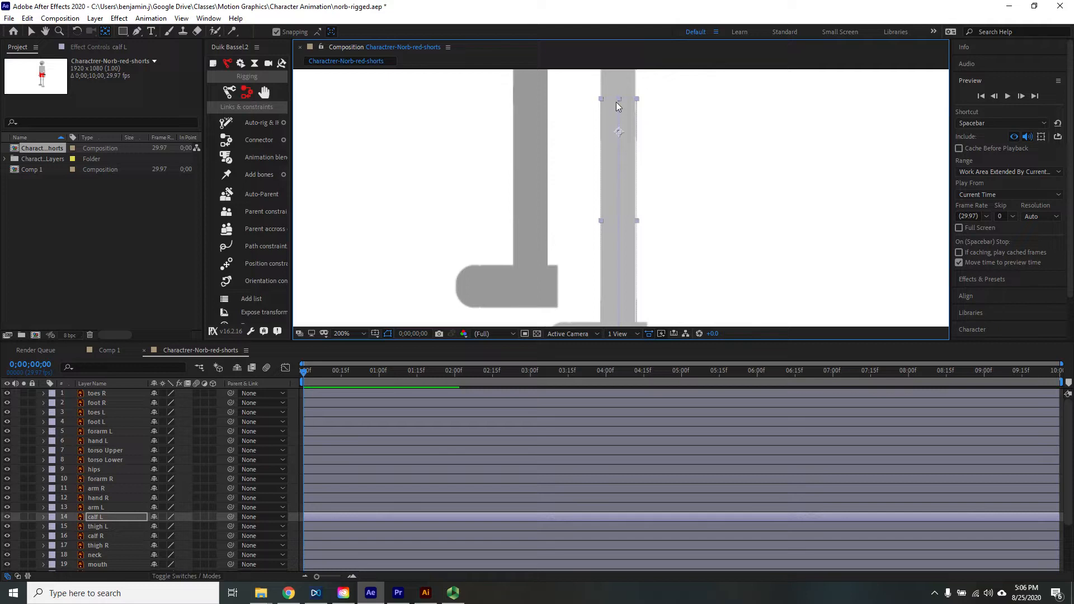
left_click(540, 196)
scroll(549, 208, "up", 5)
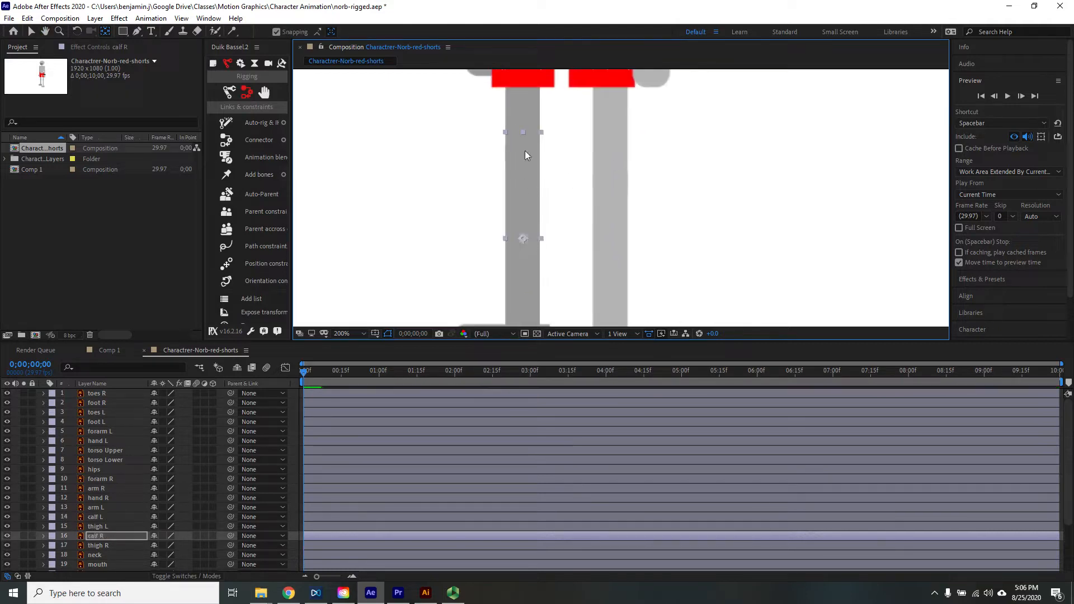
Place both feet's anchor points at the middle of the heel edge and both toes layers' anchor points at the toe tips.
scroll(652, 211, "down", 5)
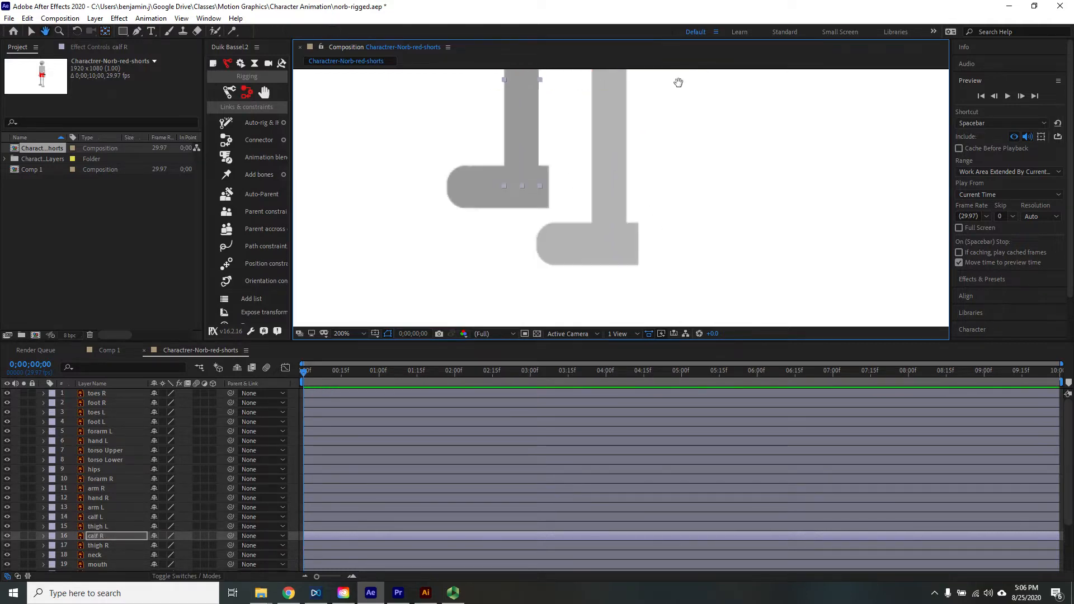
left_click(611, 249)
left_click_drag(601, 244, 639, 243)
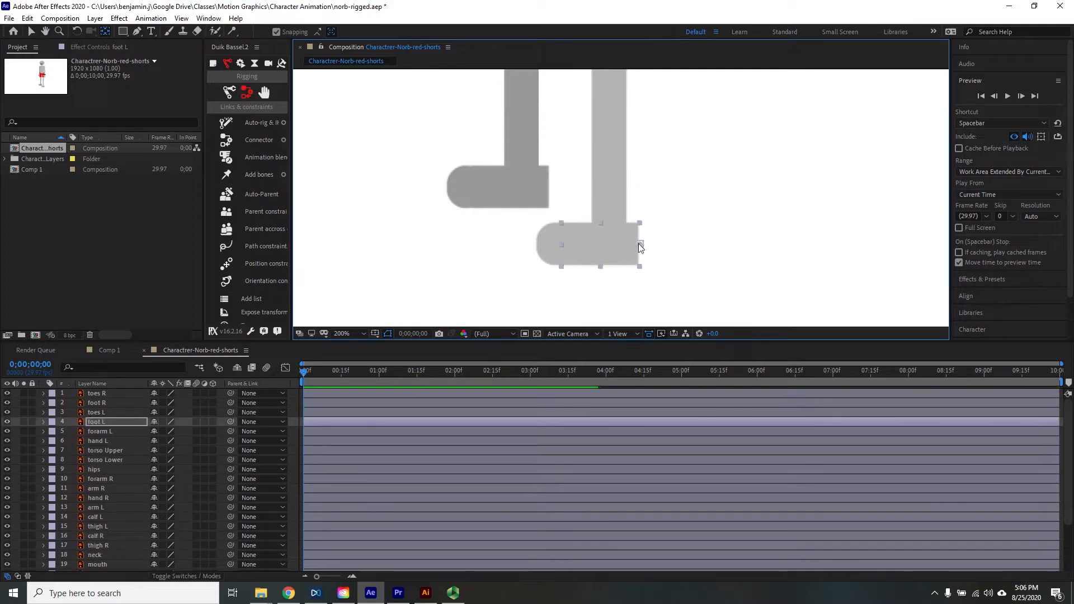
left_click(541, 245)
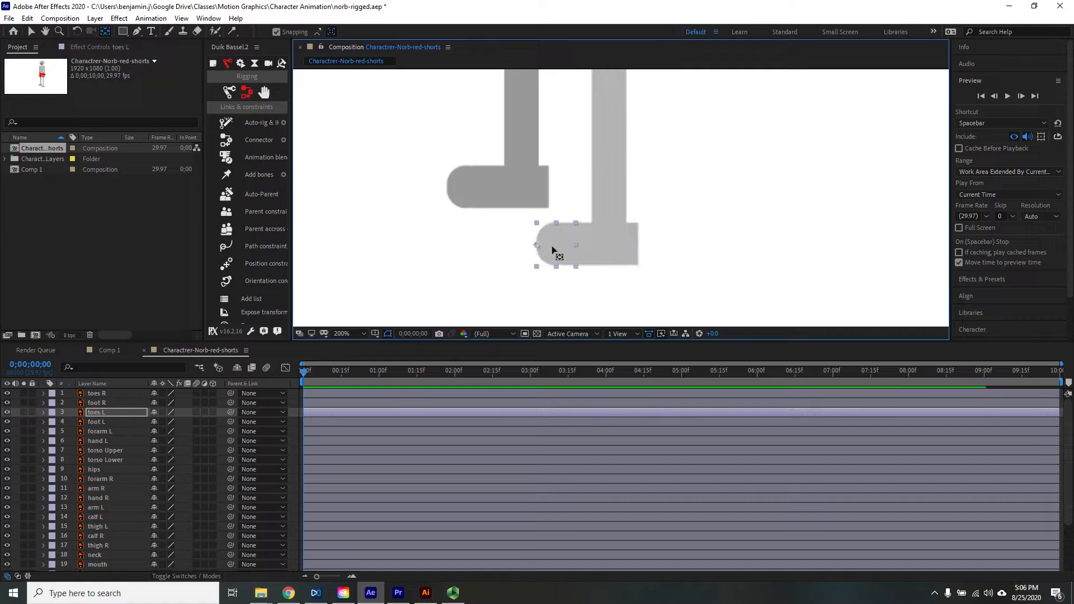
left_click(460, 183)
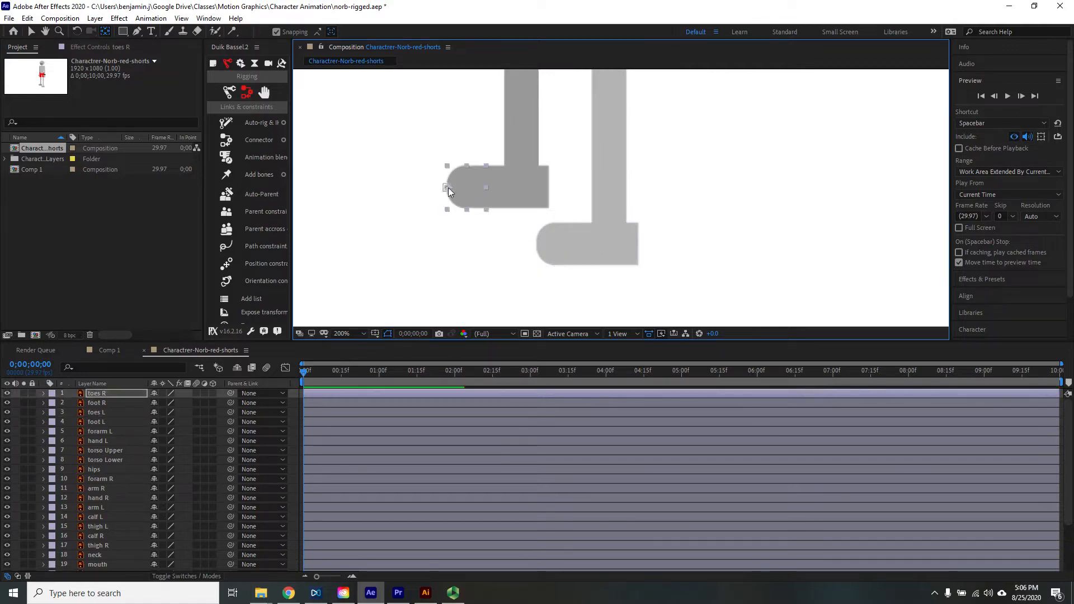
left_click(523, 189)
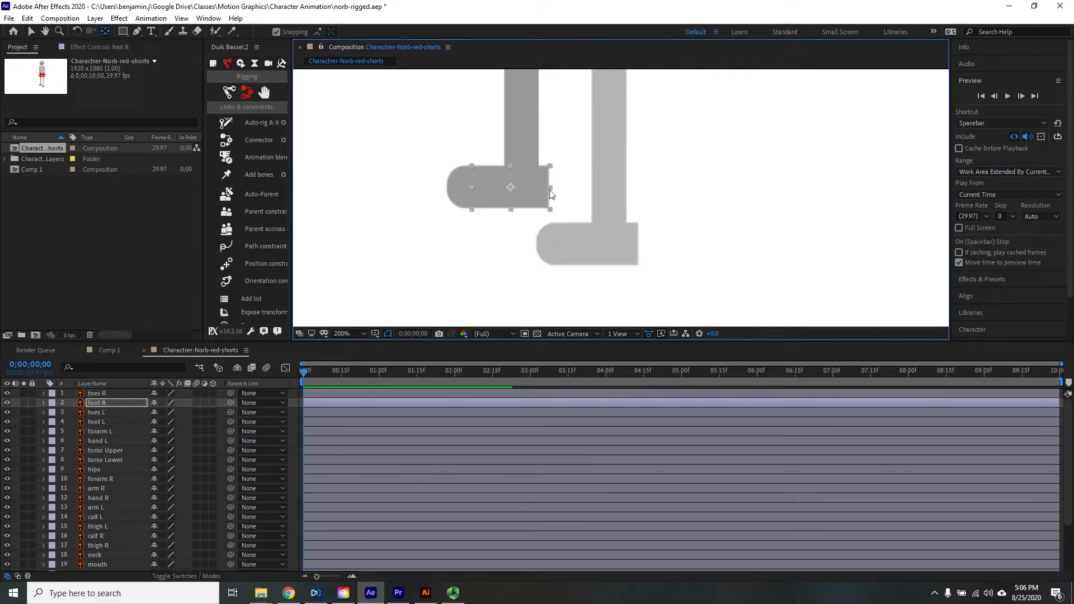
Move the left and right hands' anchor points up to the wrists, centered where each hand meets its forearm.
key("h")
left_click_drag(675, 71, 677, 185)
scroll(703, 194, "up", 6)
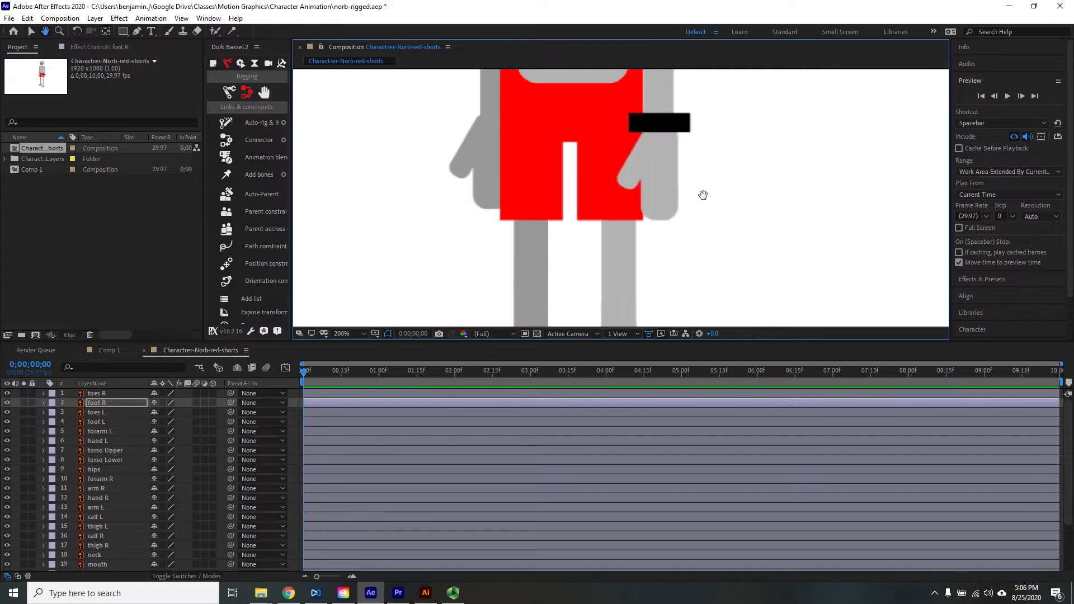
key("v")
left_click(632, 271)
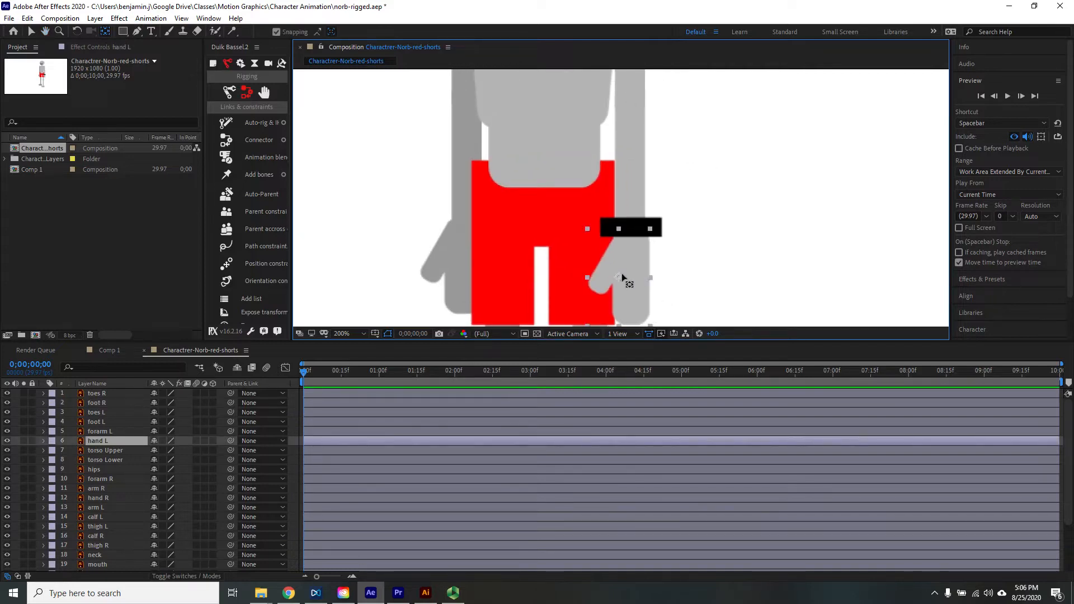
left_click_drag(620, 274, 634, 236)
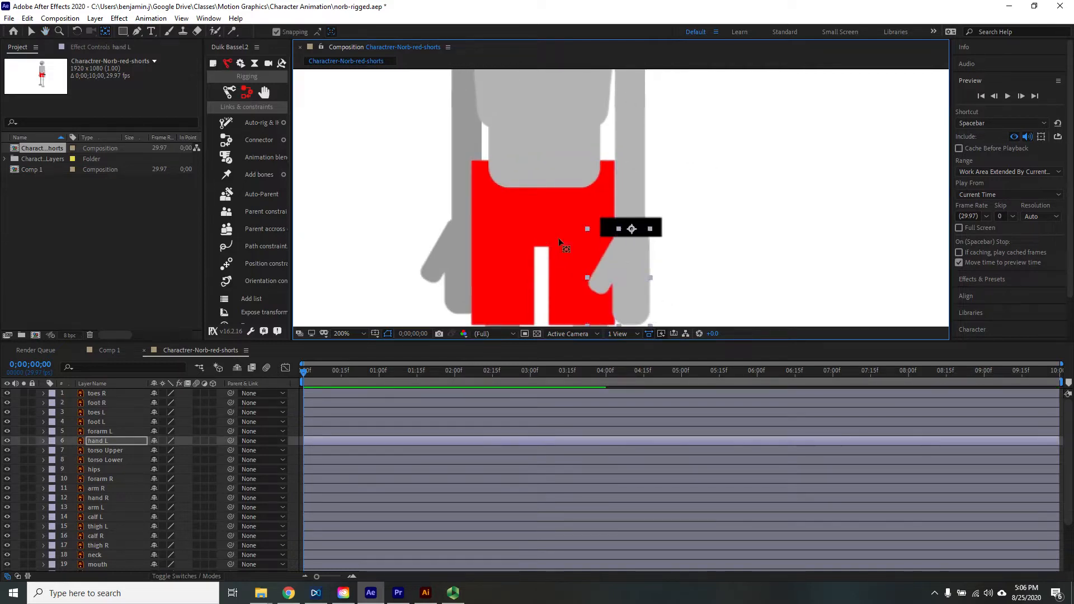
left_click(455, 258)
left_click_drag(450, 264, 464, 218)
Move the left and right forearms' anchor points up to their top centers, at the elbows.
left_click_drag(646, 176, 589, 190)
left_click(590, 242)
left_click(414, 242)
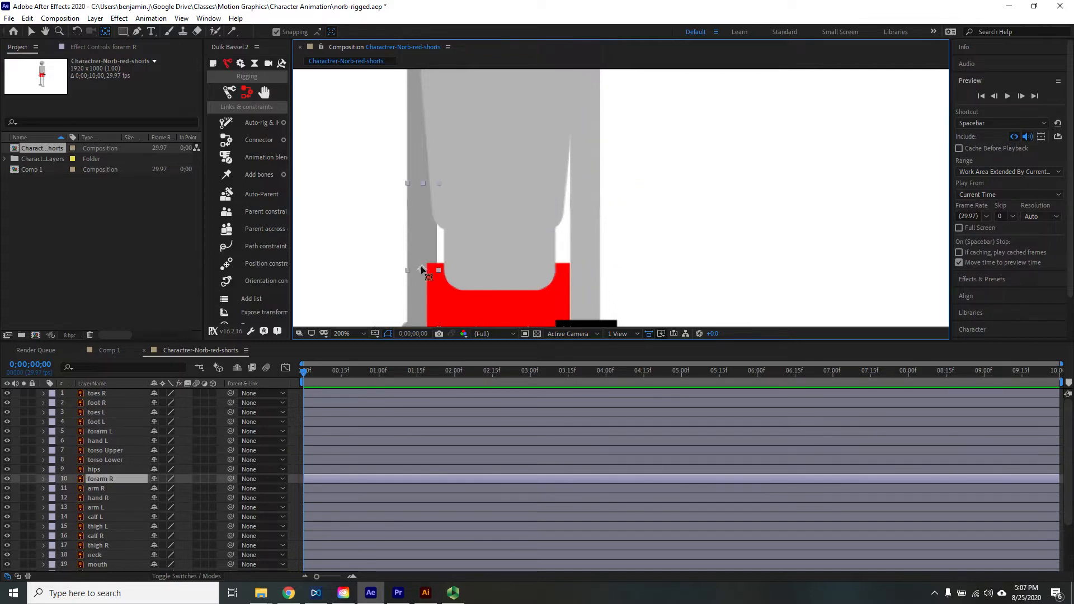
left_click_drag(423, 270, 424, 185)
Move the left and right upper arms' anchor points up to the top of the shoulders.
scroll(666, 173, "up", 5)
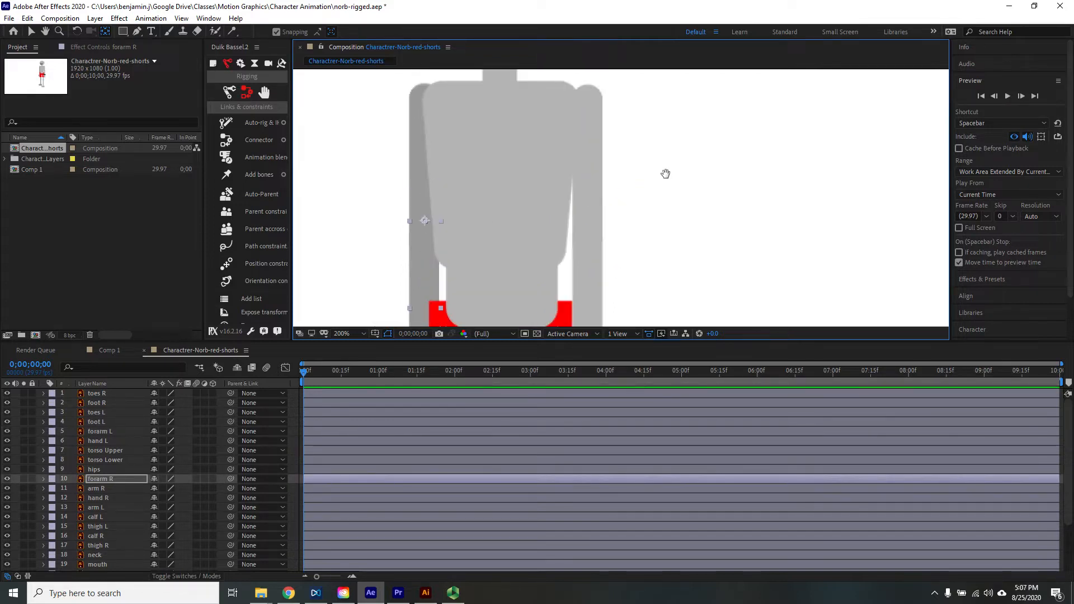
left_click(595, 256)
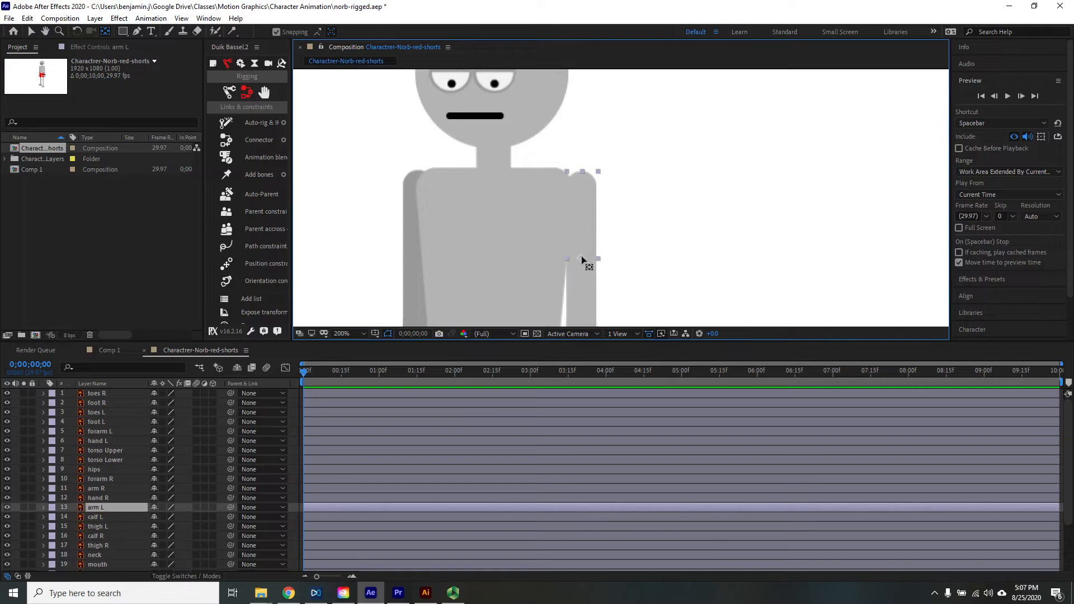
left_click_drag(582, 256, 584, 175)
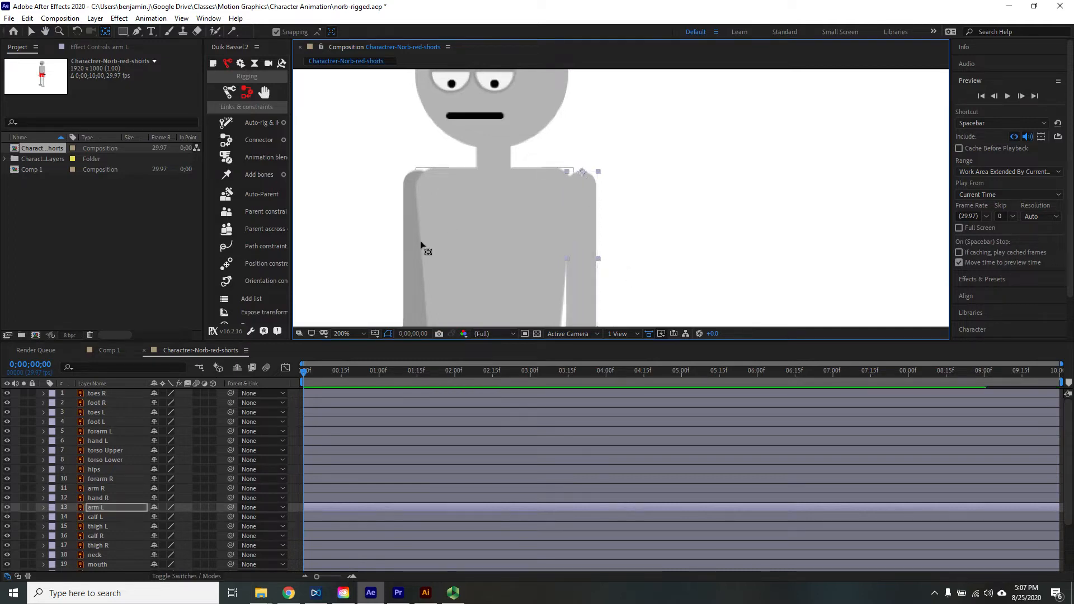
left_click(417, 255)
left_click_drag(420, 241, 418, 167)
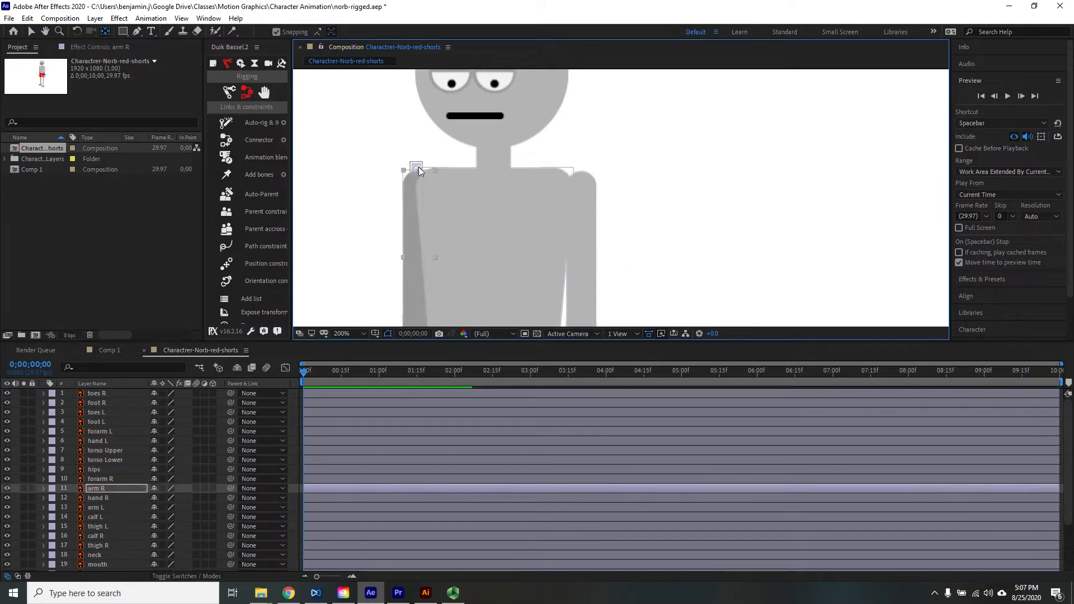
left_click(630, 204)
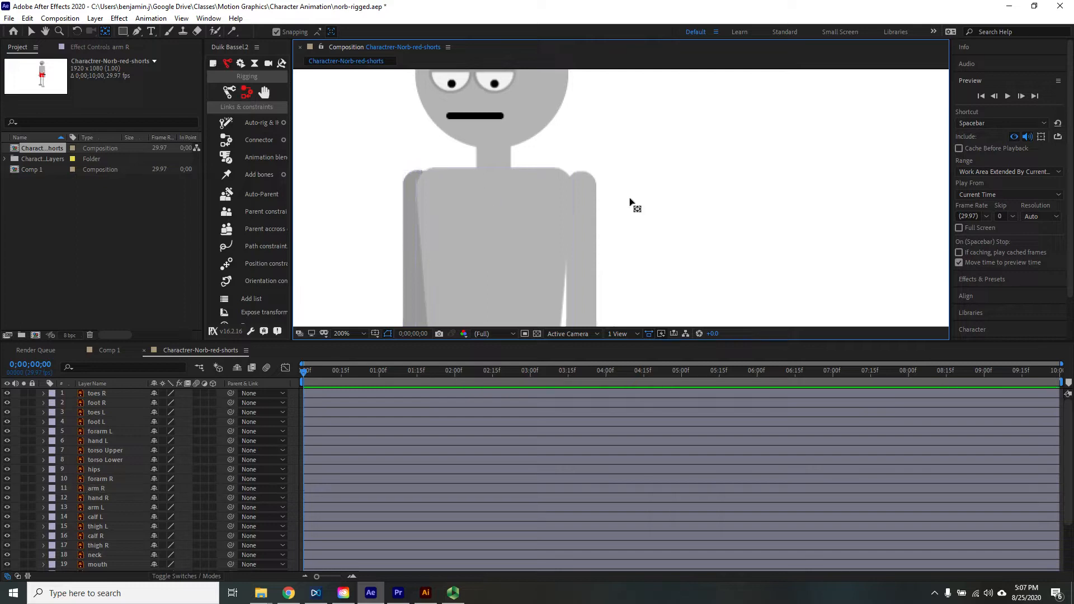
left_click(404, 200)
mouse_move(416, 167)
left_mouse_down()
mouse_move(435, 181)
mouse_move(422, 175)
left_mouse_up()
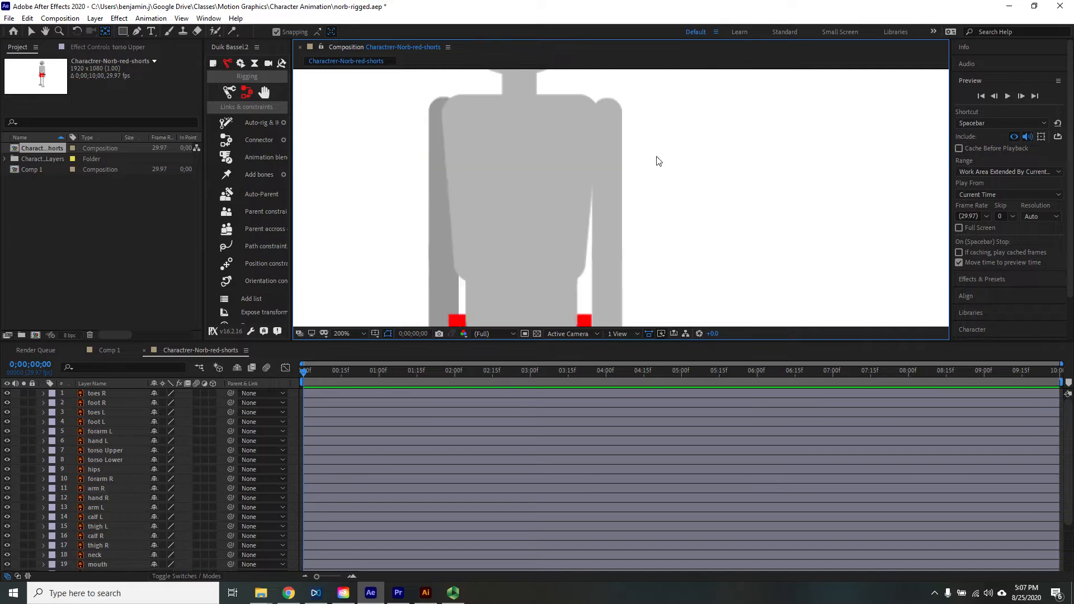
Fit the whole character in view and dock the character composition's timeline into the Project panel group.
scroll(657, 157, "down", 2)
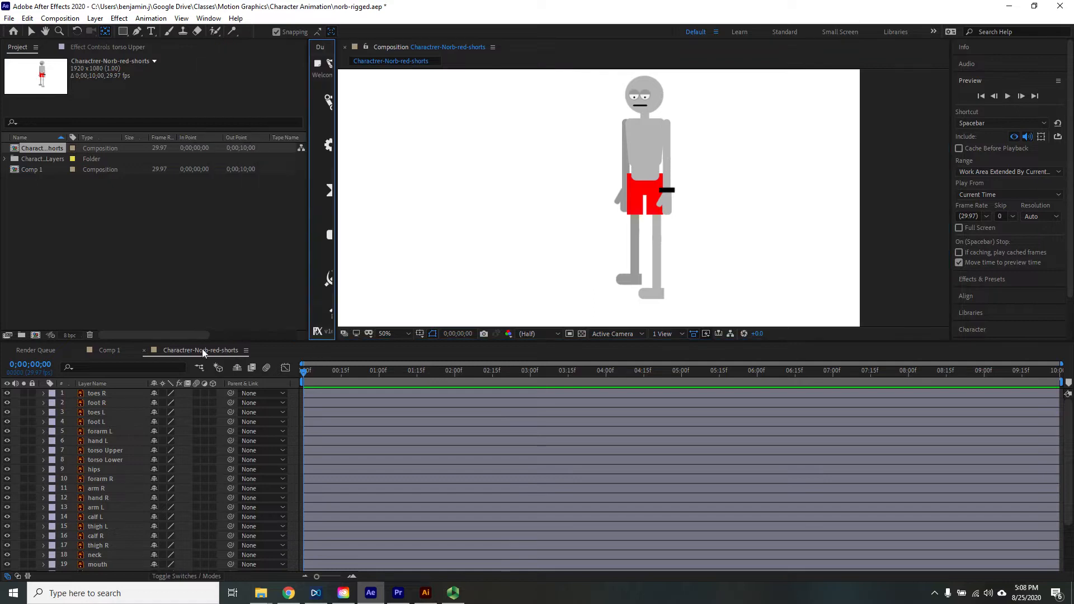
left_click_drag(197, 348, 176, 48)
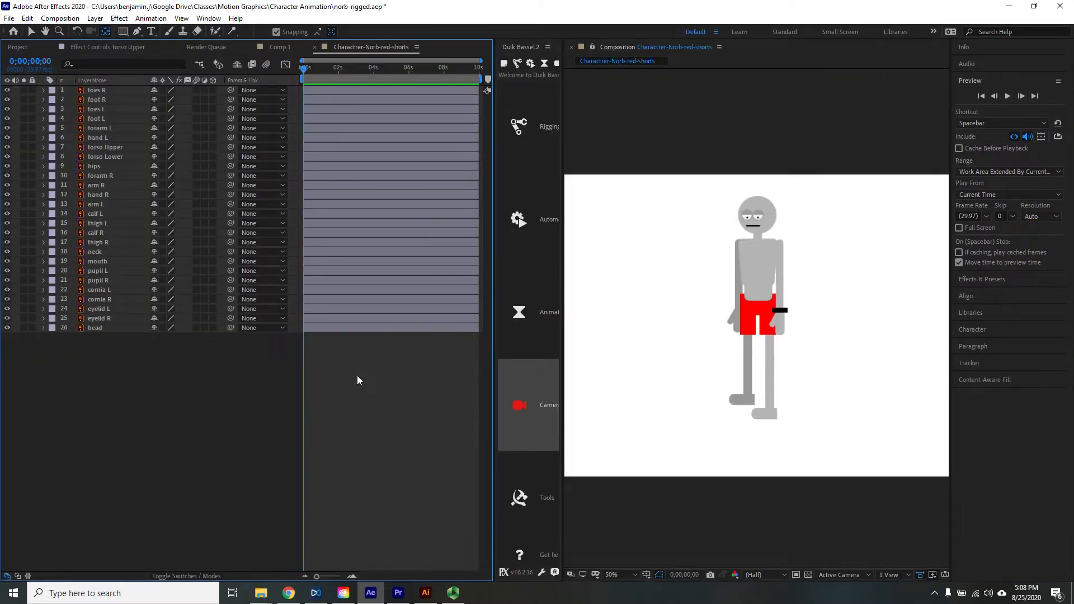
Select all of the character's layers, widen the Duik Bassel.2 panel, and add a Hominoid structure.
left_click(380, 330)
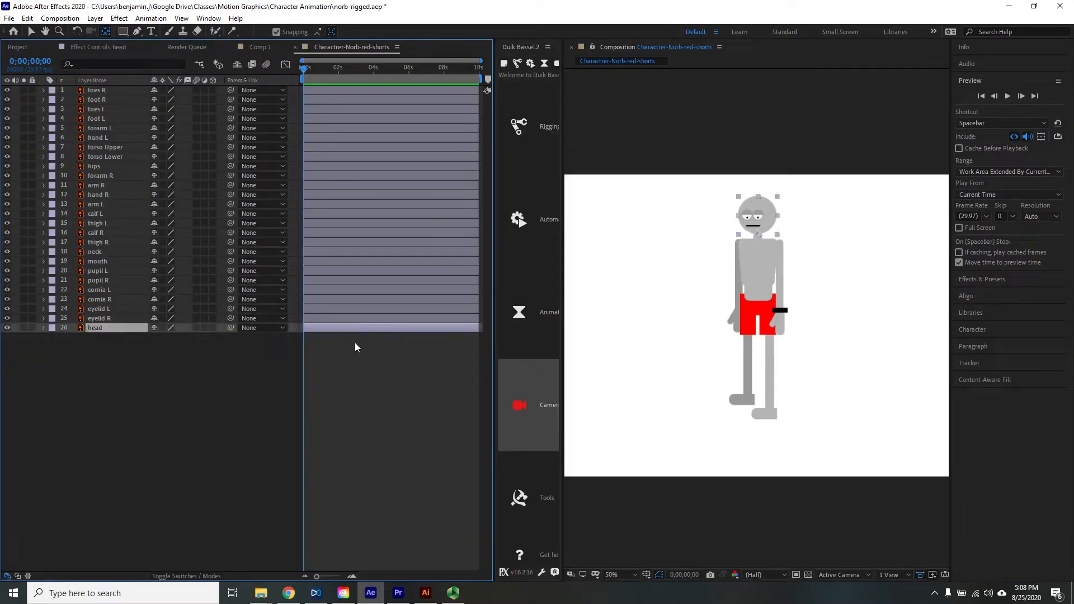
key("ctrl+a")
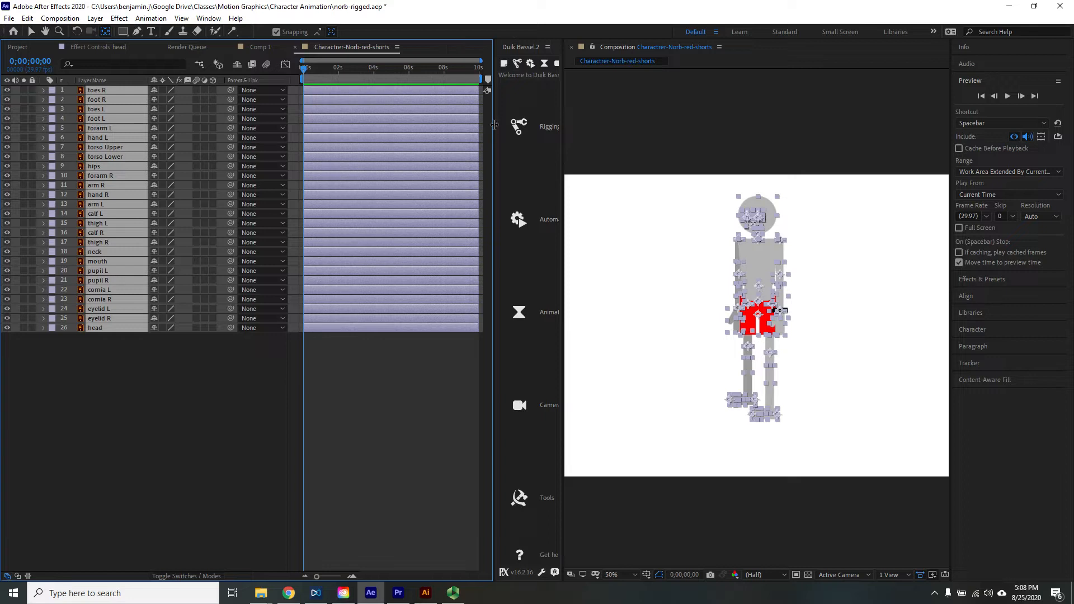
left_click_drag(495, 125, 384, 127)
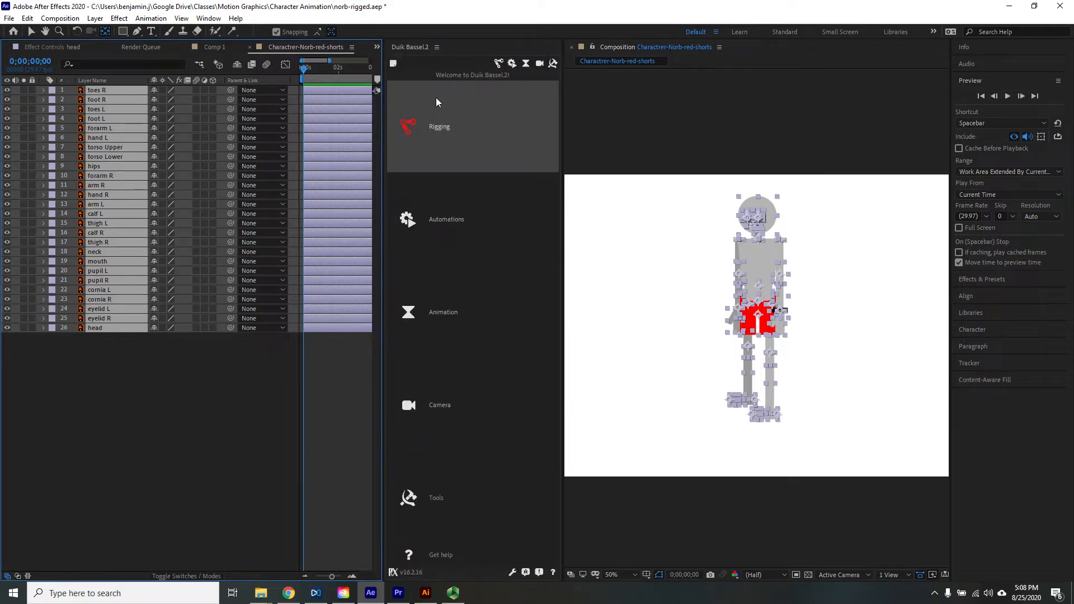
left_click(498, 64)
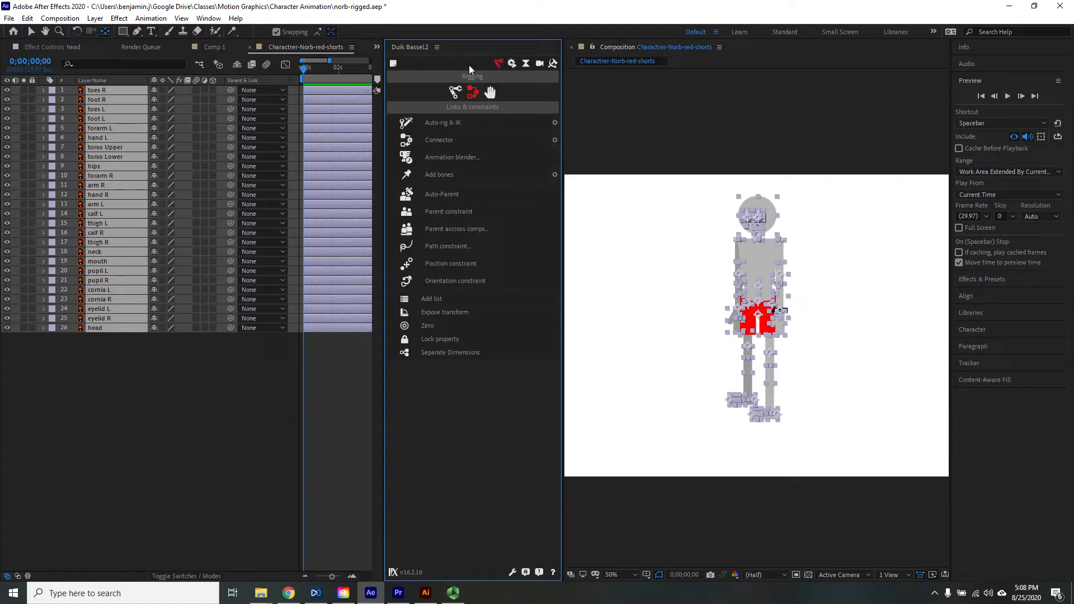
left_click(456, 93)
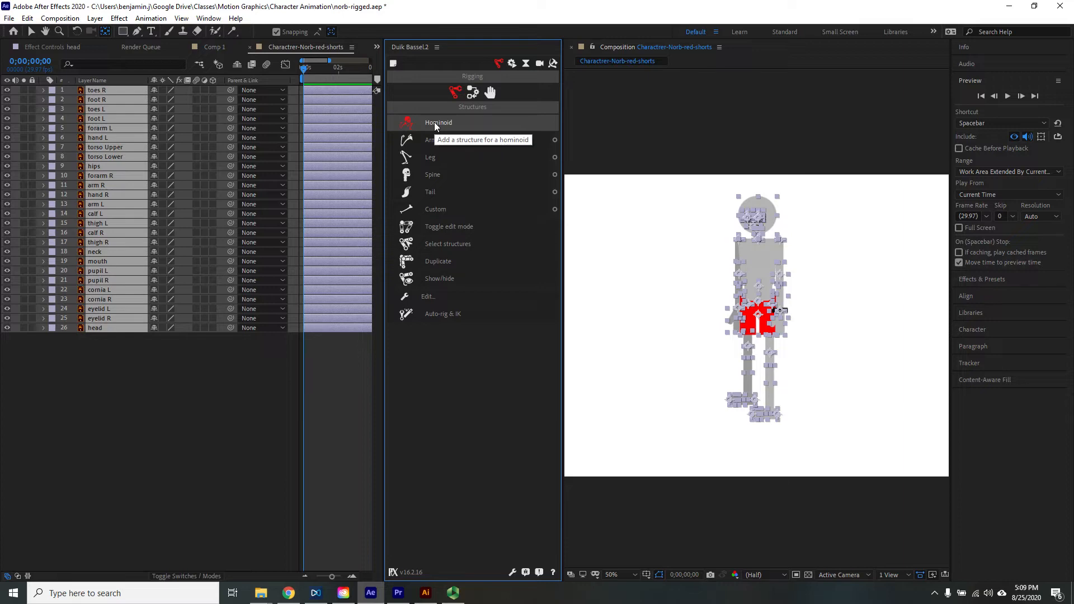
left_click(432, 122)
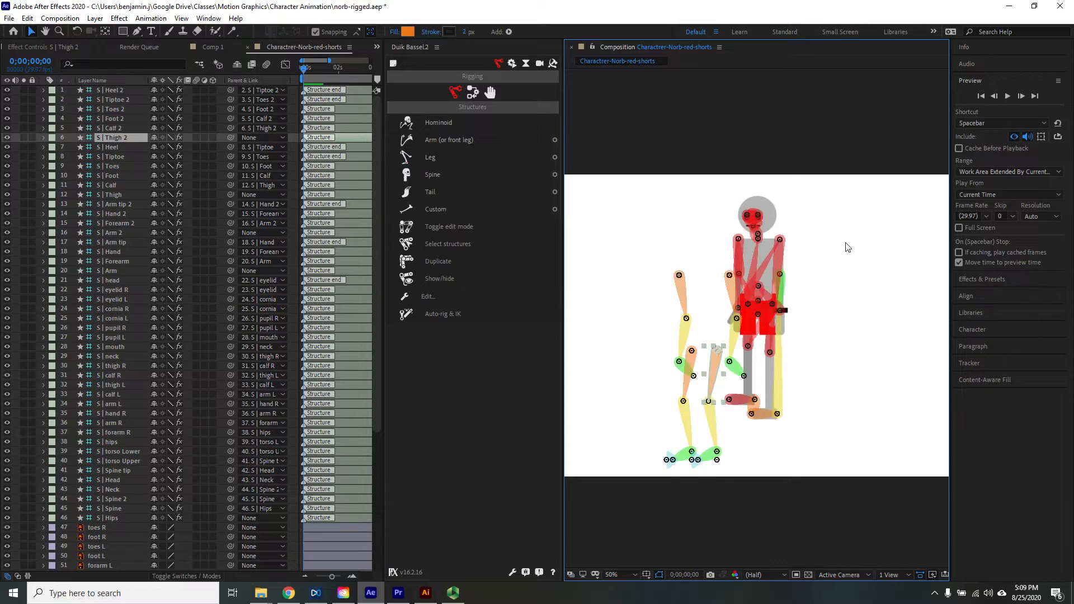
Spread the arm, leg and spine structures out around the character, clear of the artwork.
left_click(838, 227)
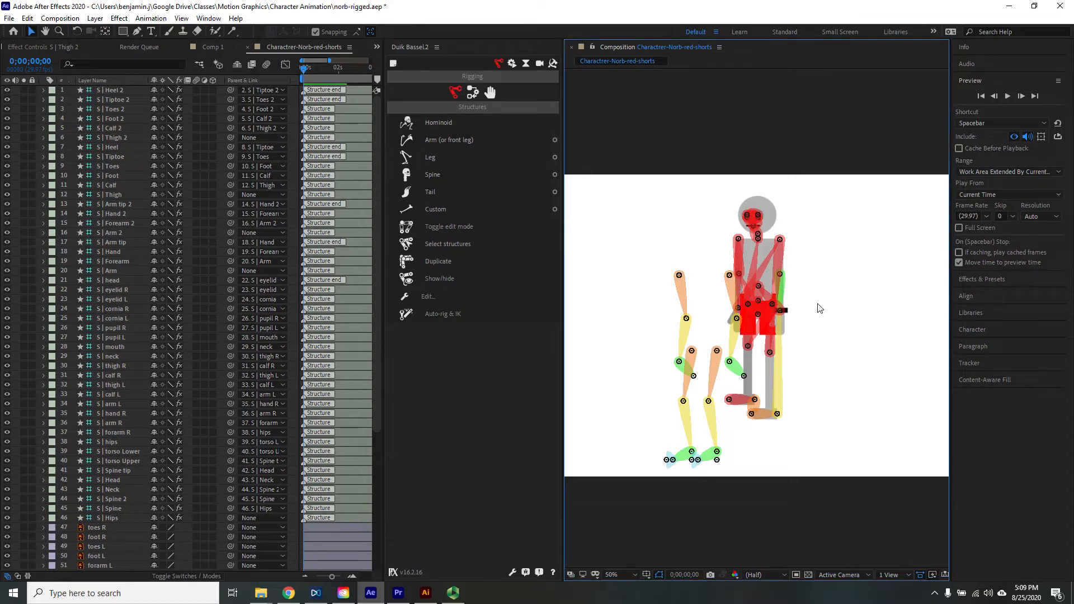
left_click(681, 288)
left_click_drag(680, 287, 619, 296)
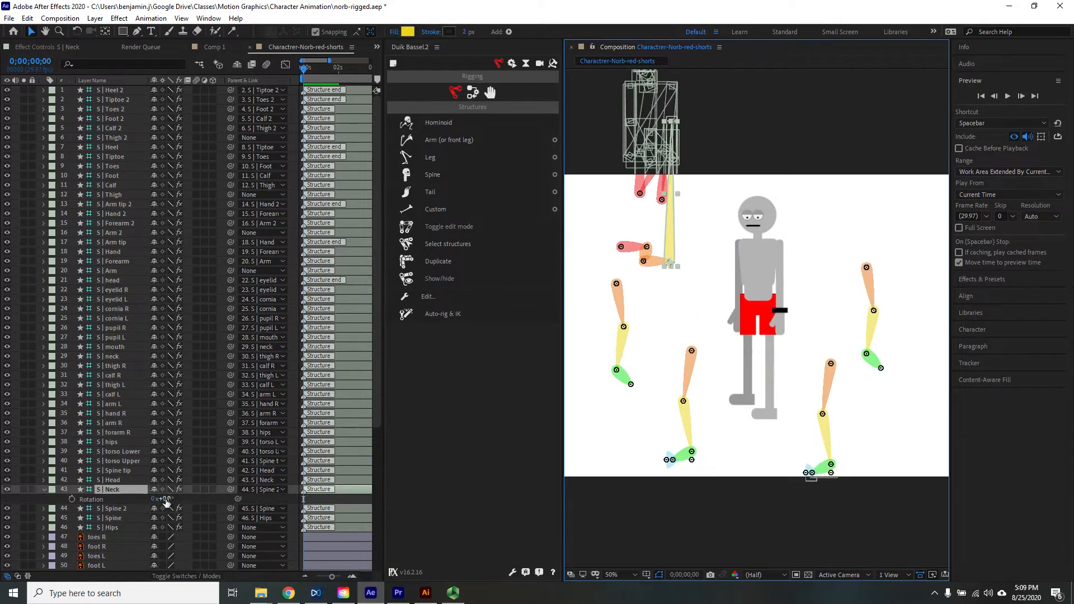
Rotate the Neck structure to 40° and delete the group of extra structures attached beyond its upper end.
left_click_drag(166, 499, 188, 498)
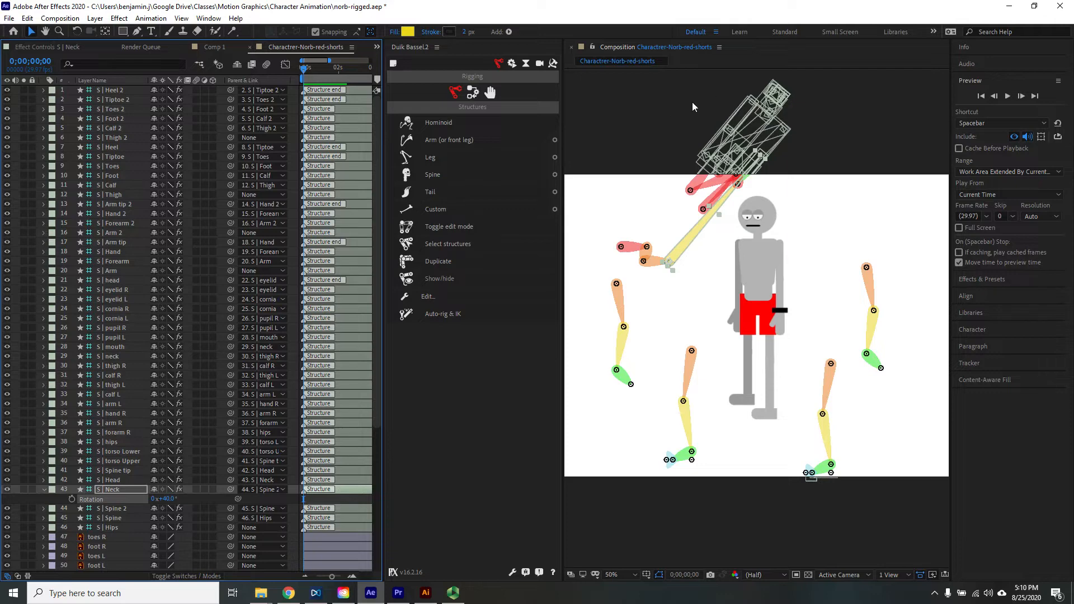
left_click_drag(677, 146, 832, 78)
key("Delete")
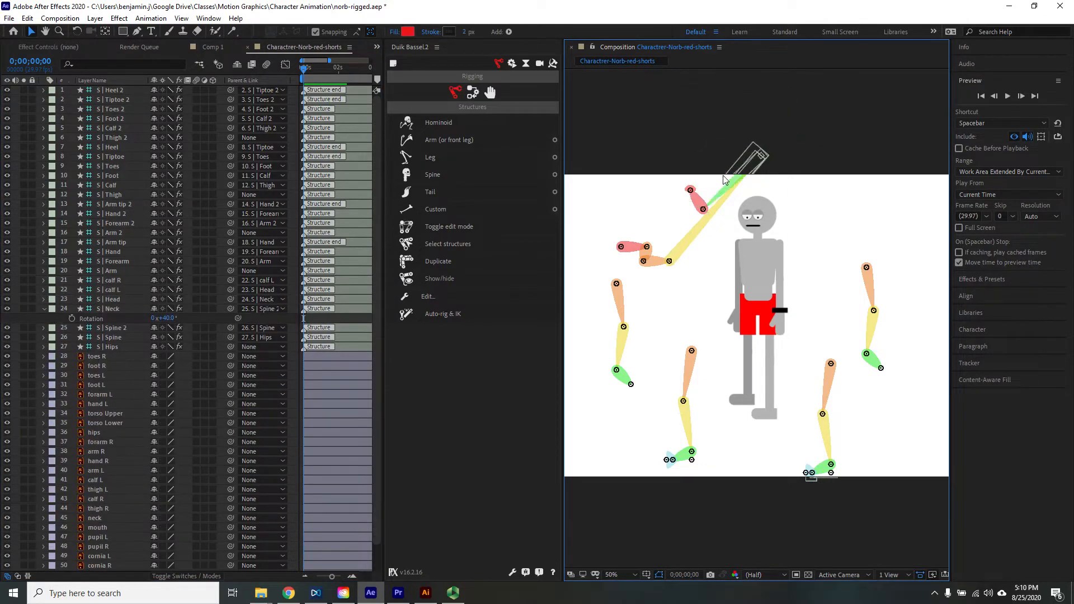
Delete the two leftover calf L and calf R structures attached to the Head structure.
left_click(729, 183)
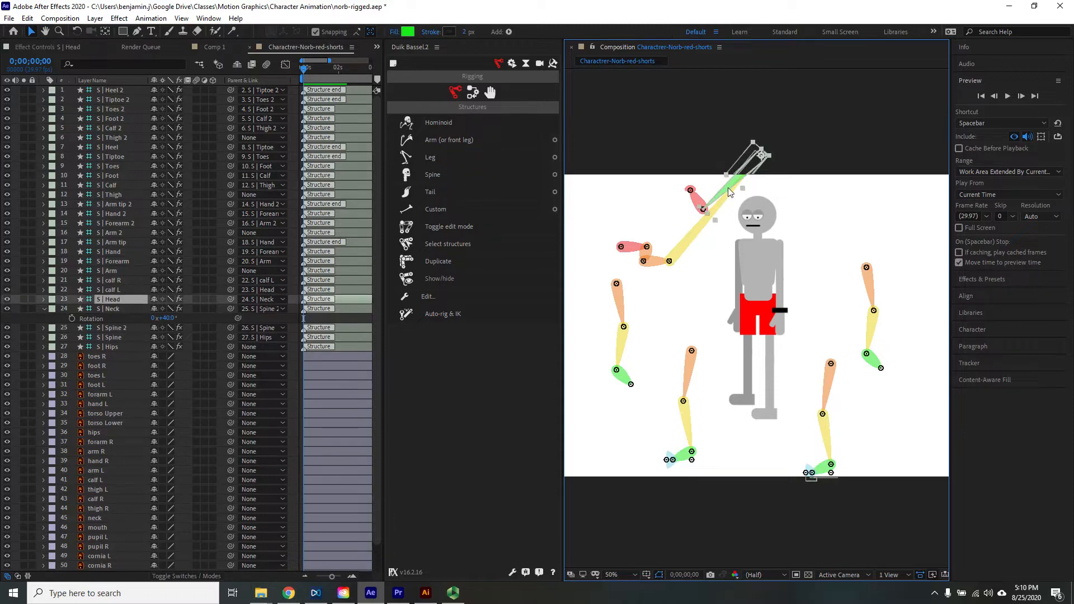
left_click(699, 204)
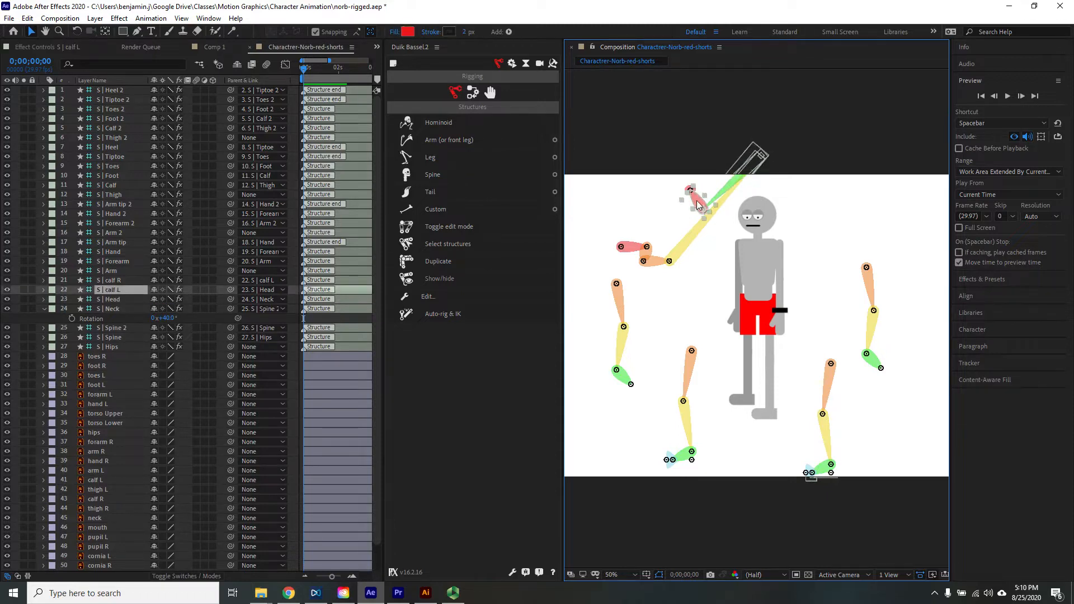
key("Delete")
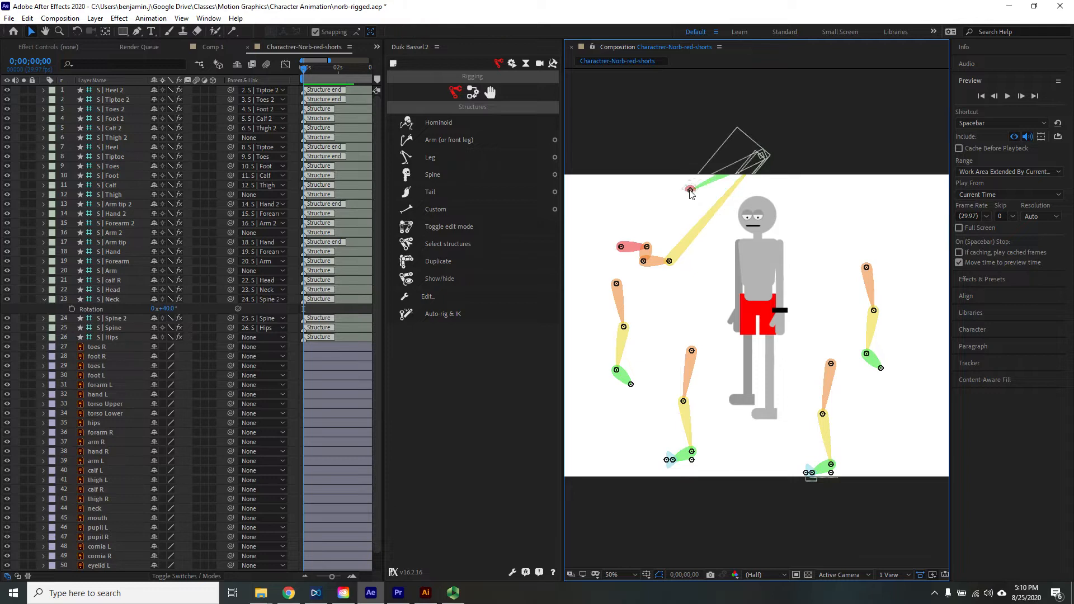
left_click(690, 191)
key("Delete")
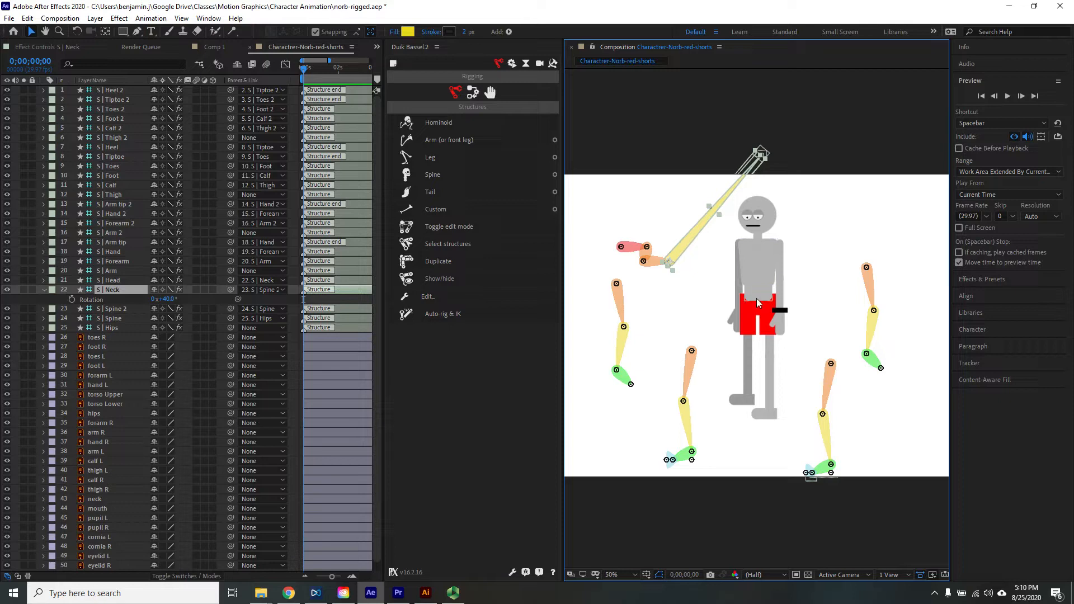
Move the Hips structure, together with its attached spine chain, onto the centre of the red shorts.
left_click(629, 246)
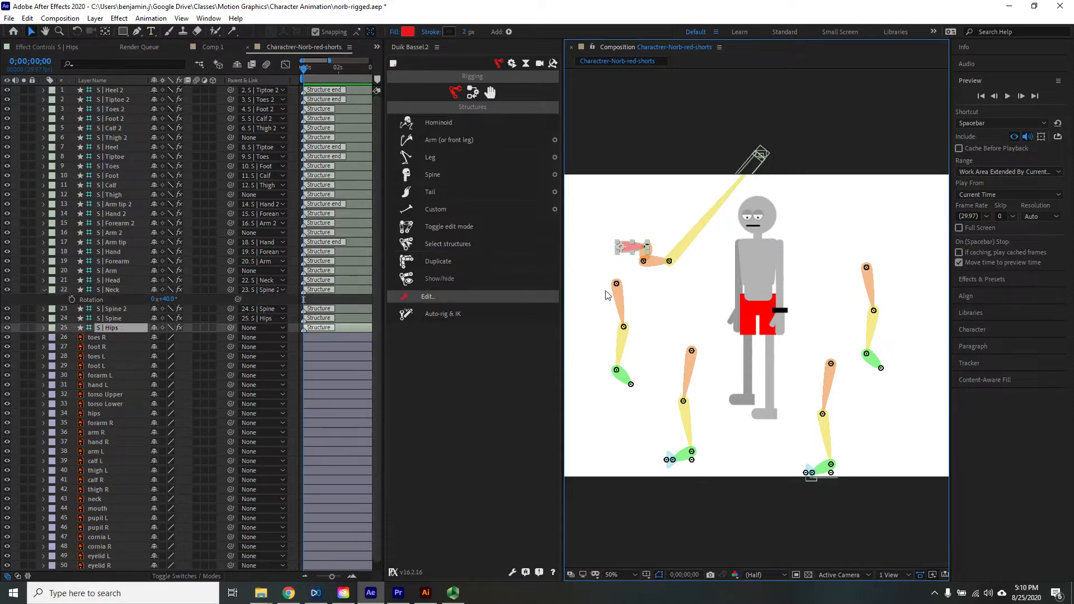
left_click(626, 257)
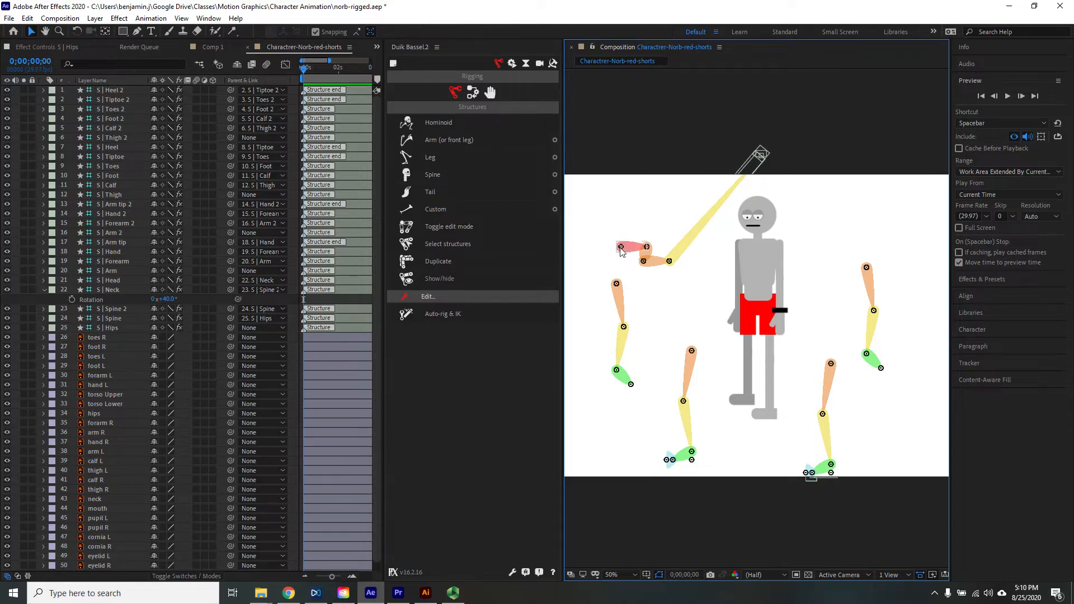
left_click(622, 251)
left_click_drag(622, 248, 757, 314)
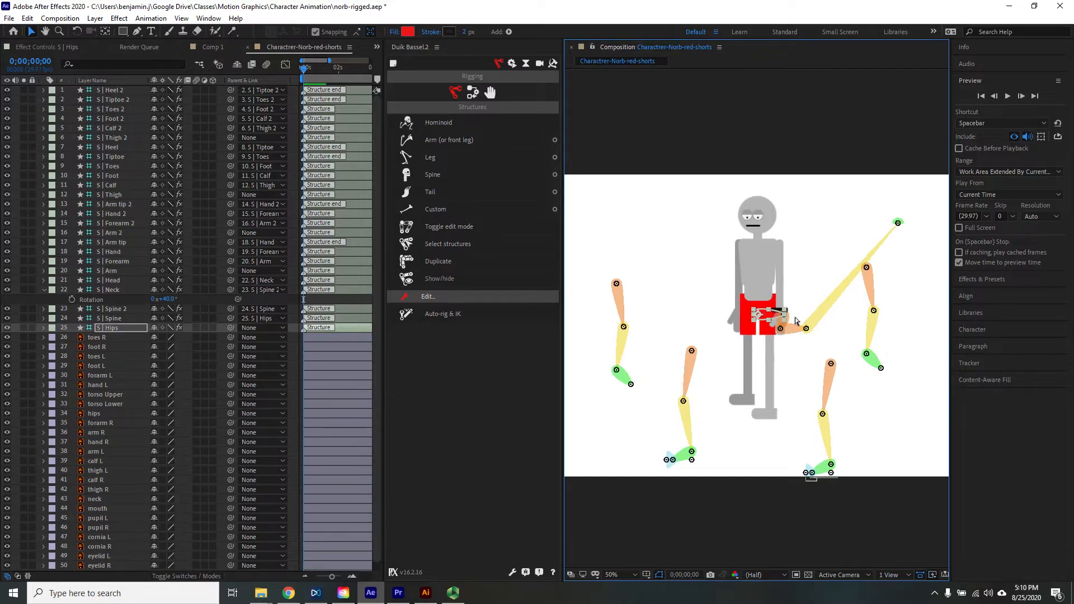
Place the Spine structure's joint on the torso Lower layer's anchor point and the Neck structure's joint at the top of the torso.
scroll(770, 312, "up", 4)
left_click(662, 247)
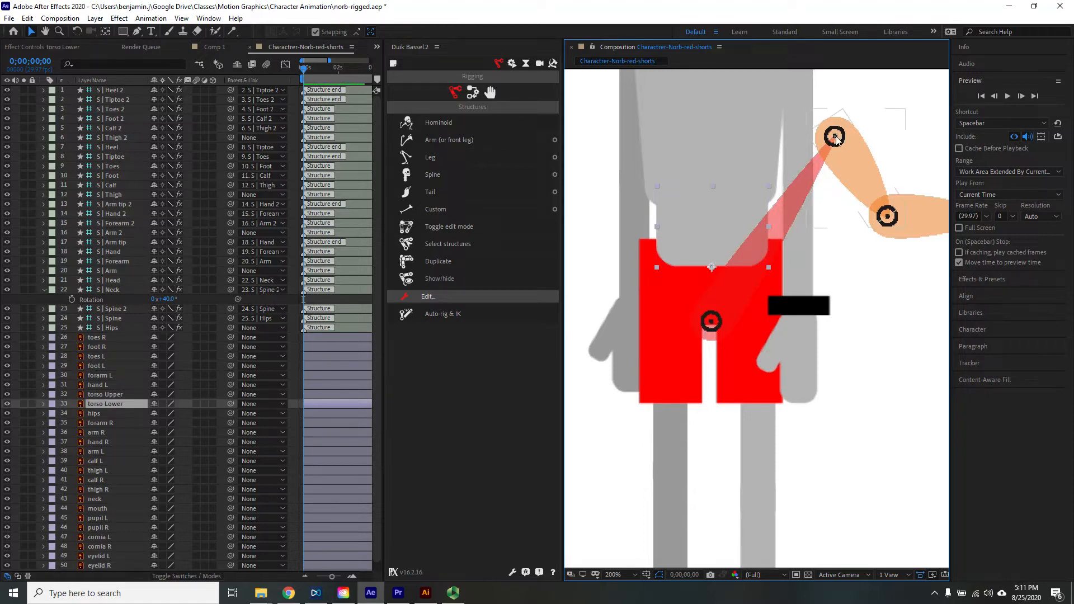
left_click_drag(835, 137, 710, 271)
scroll(713, 265, "up", 4)
left_click(786, 384)
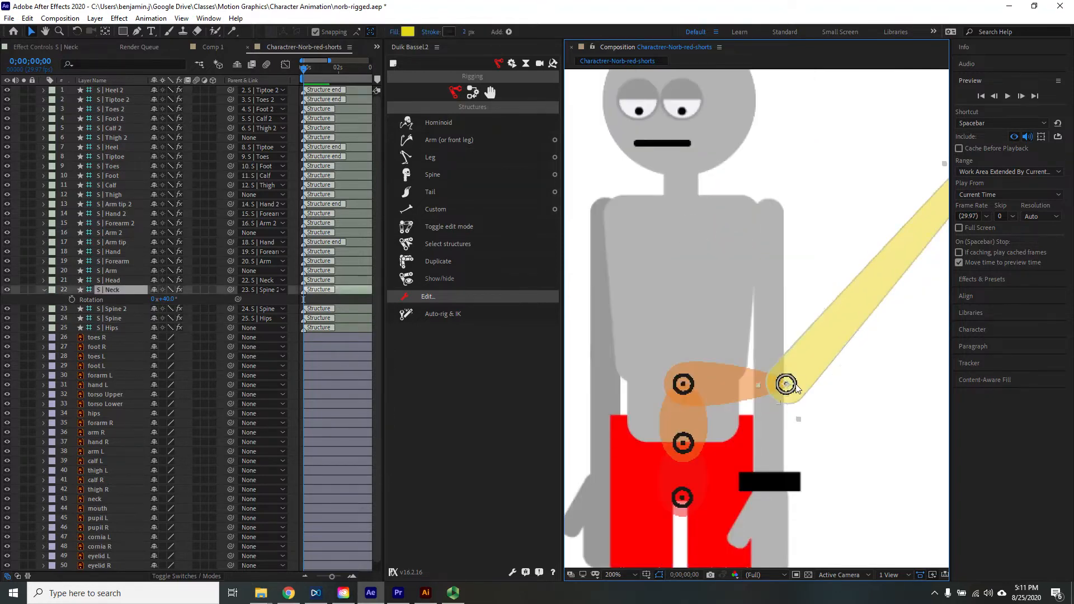
left_click_drag(786, 384, 682, 202)
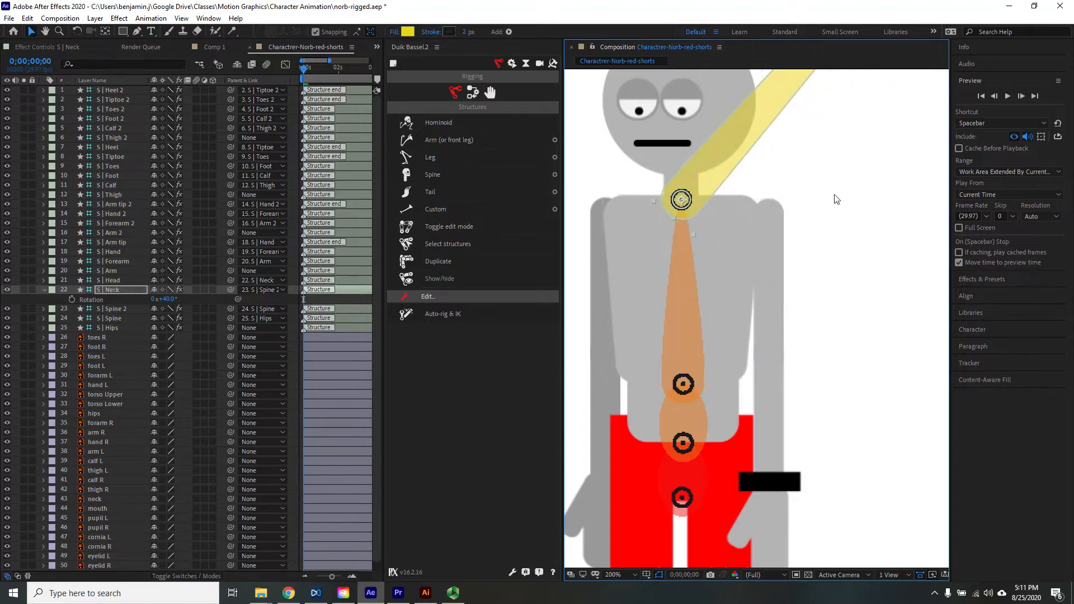
Place the Head structure's joint on the head layer's anchor point at the top of the neck.
left_click_drag(828, 200, 827, 251)
scroll(827, 252, "up", 5)
key("v")
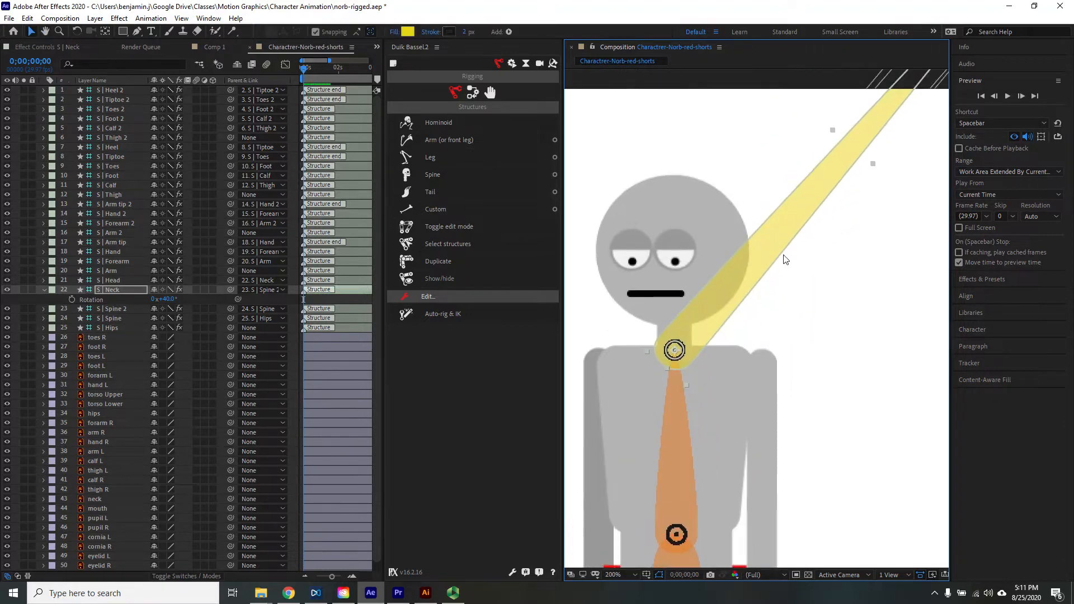
scroll(817, 313, "up", 7)
scroll(817, 314, "right", 2)
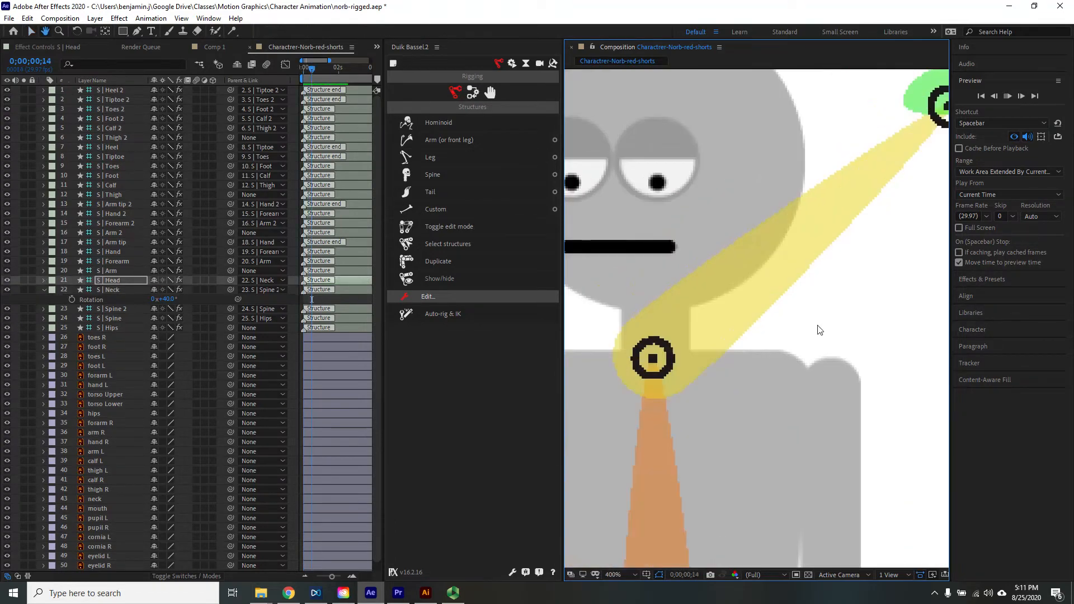
key("space")
key("space")
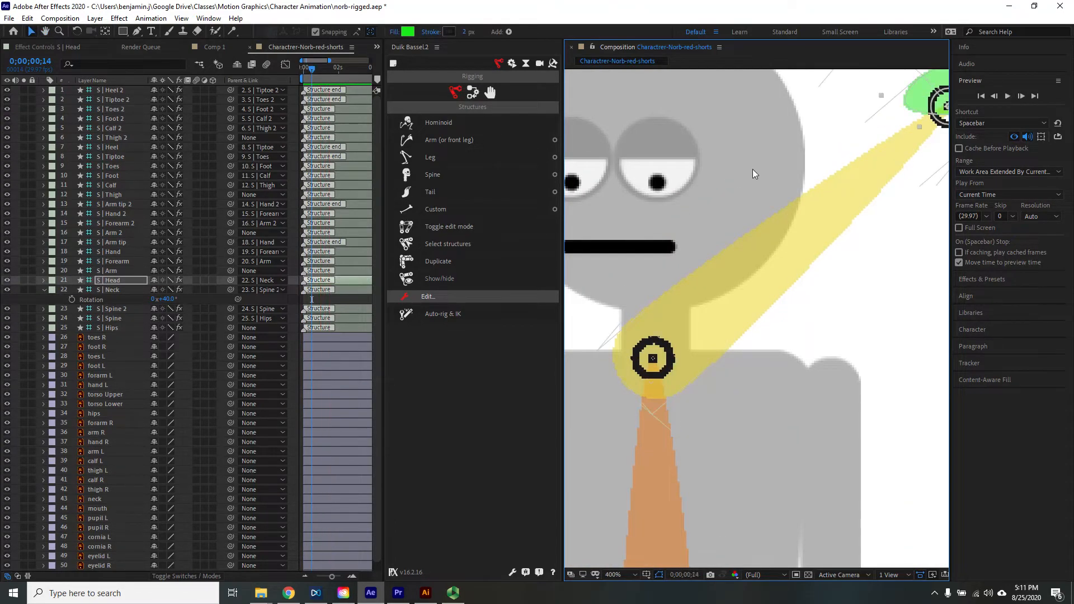
left_click(753, 196)
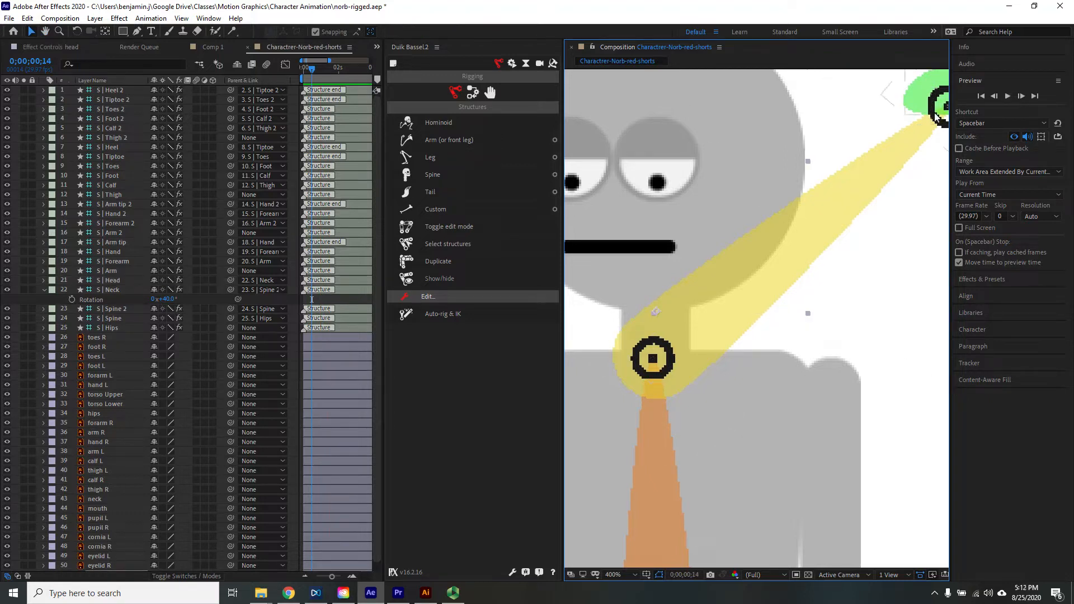
left_click(906, 130)
left_click_drag(847, 163, 648, 312)
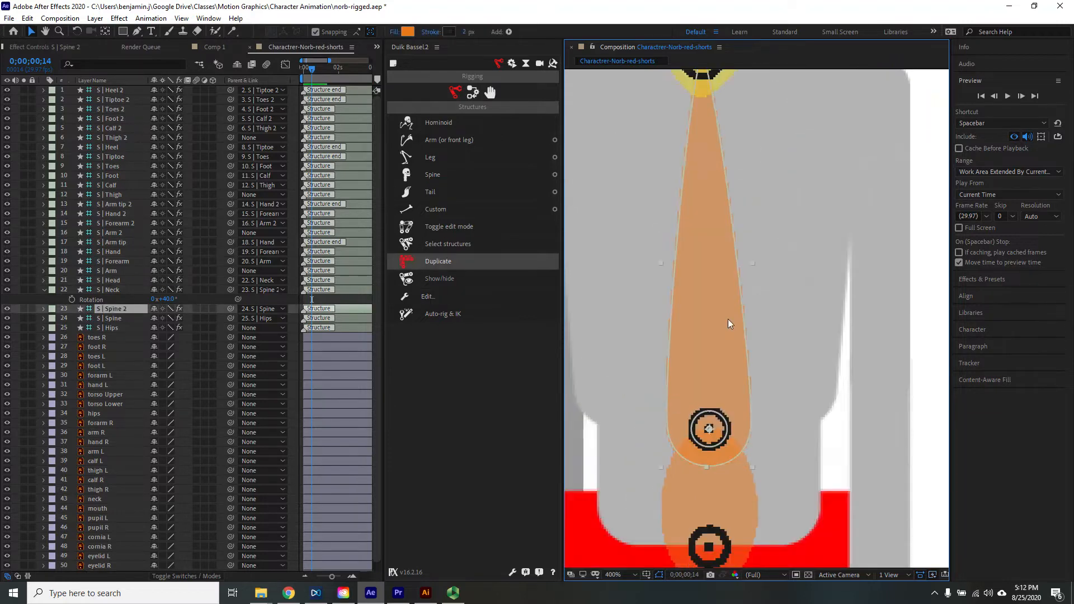
Check the Spine 2, Spine and Hips structures along the torso from the neck down to the pelvis.
left_click(735, 486)
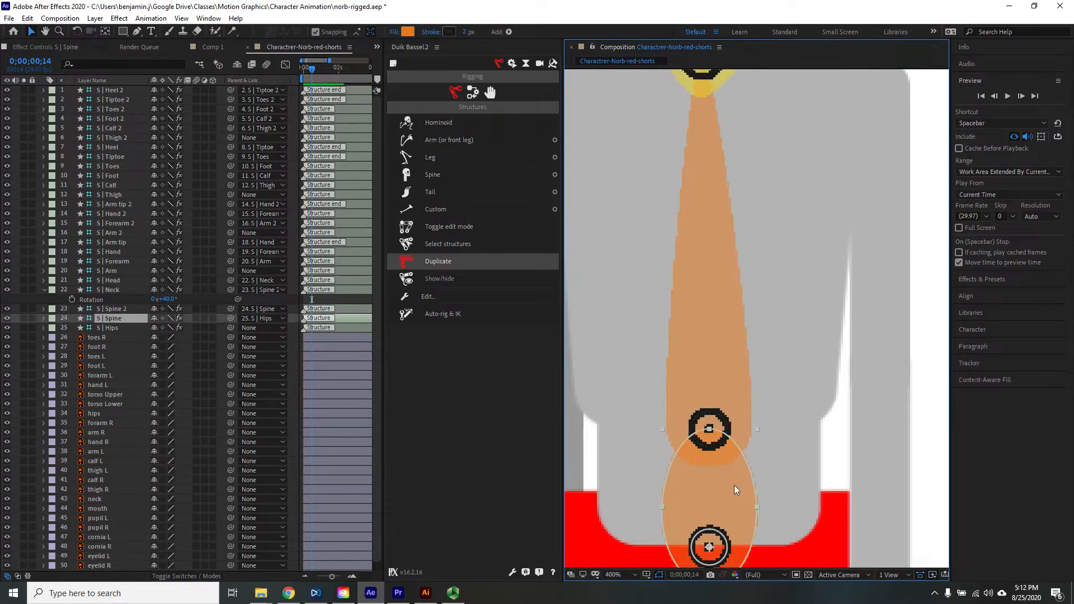
scroll(734, 486, "down", 5)
left_click(721, 474)
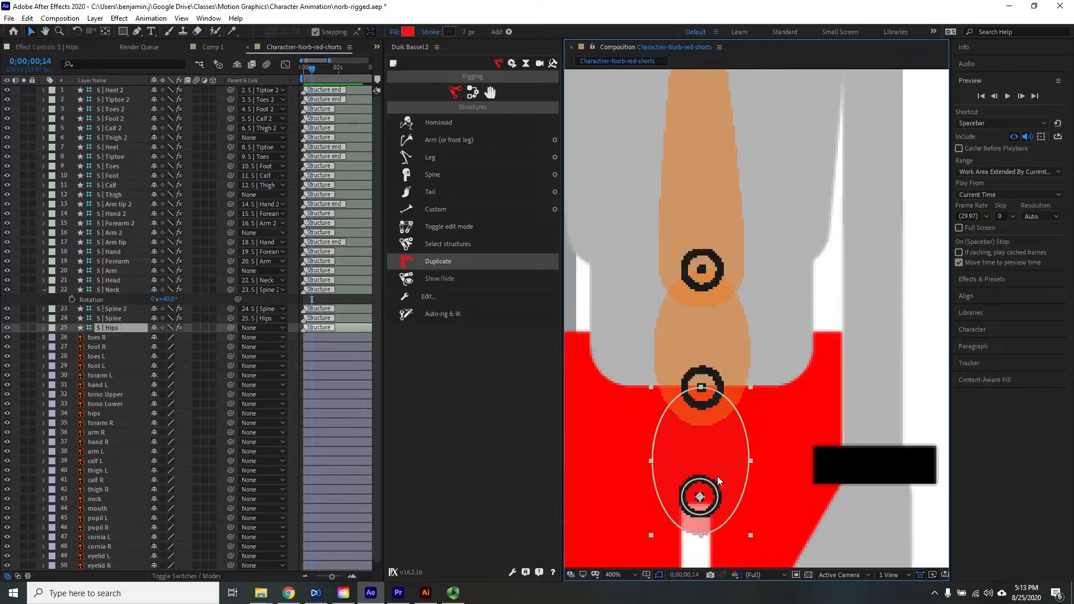
left_click_drag(747, 192, 748, 384)
left_click_drag(745, 146, 740, 269)
left_click(733, 207)
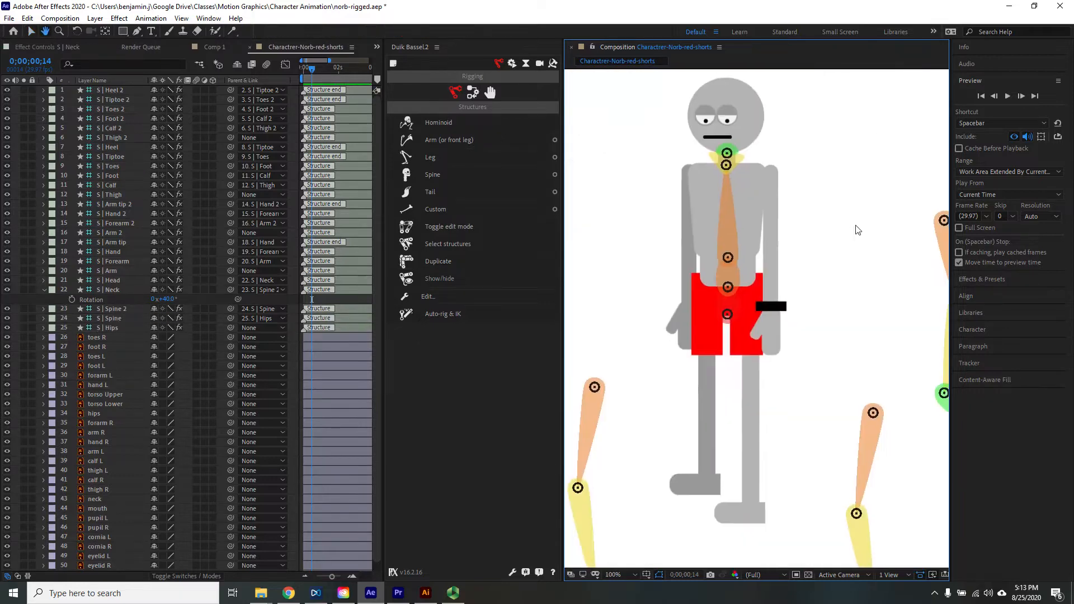
Bring the arm structures beside the shoulders and the leg structures closer to the character.
left_click_drag(883, 284, 857, 301)
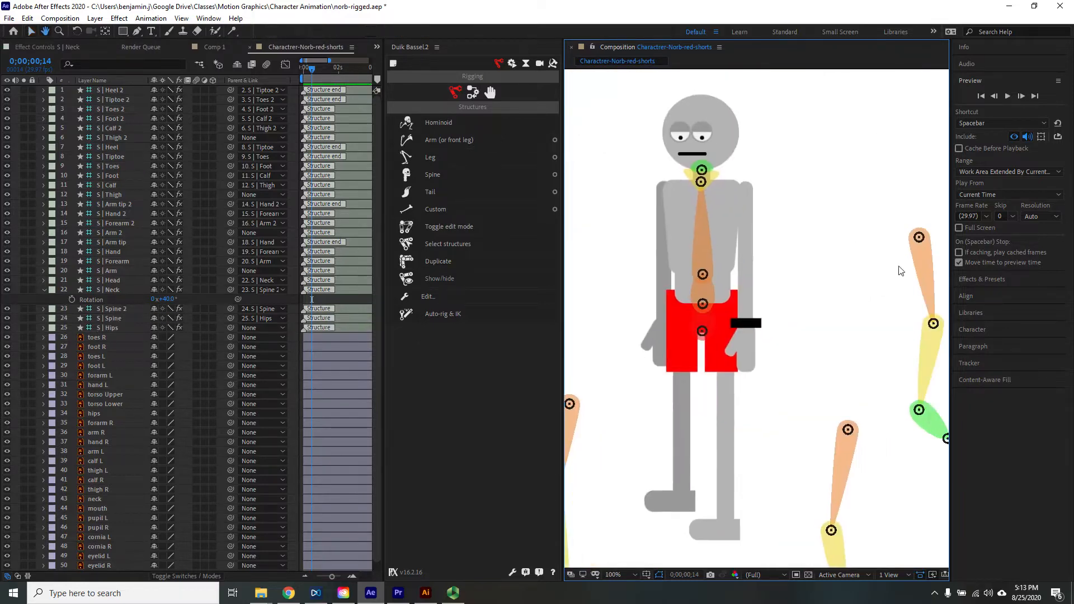
left_click_drag(919, 239, 762, 210)
left_click(629, 430)
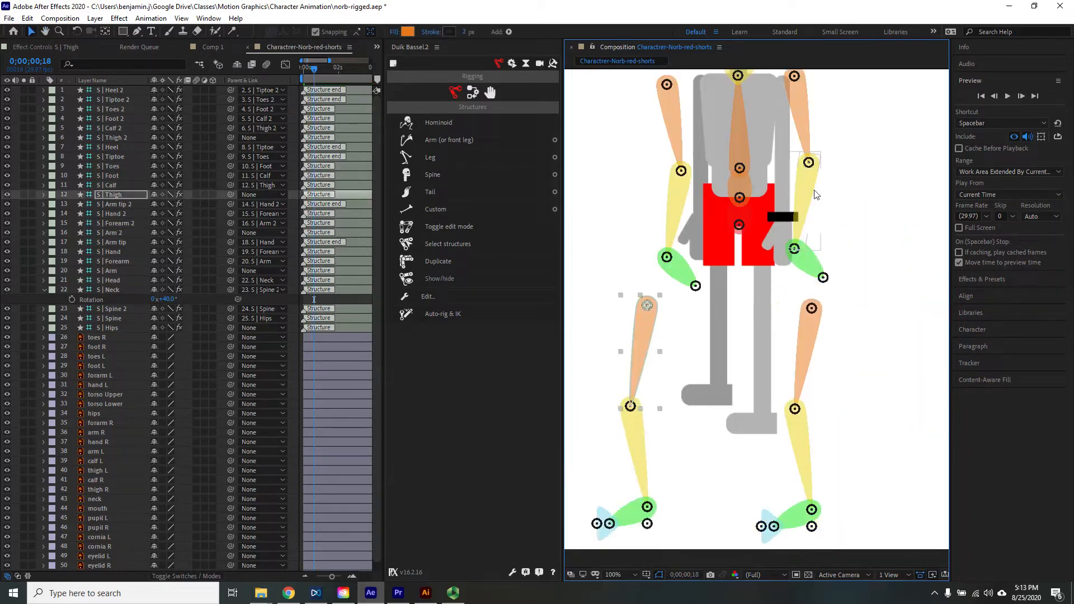
Fit the arm structures onto the character's arms, matching their joints to the anchor points of the artwork.
scroll(814, 193, "up", 1)
left_click_drag(783, 272, 789, 367)
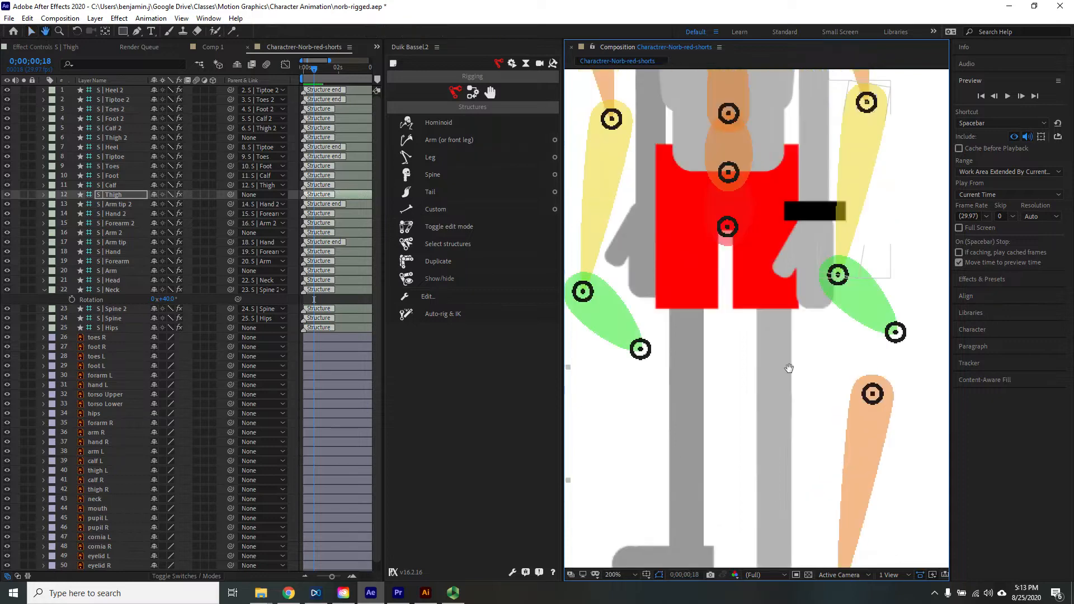
left_click_drag(874, 114, 833, 359)
left_click(801, 179)
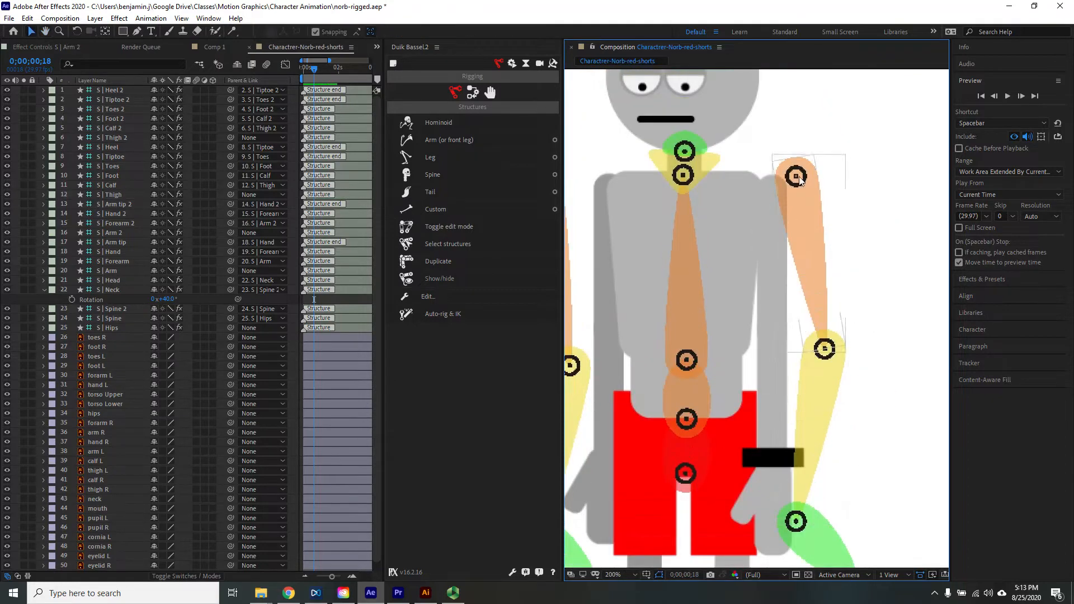
left_click_drag(833, 171, 866, 163)
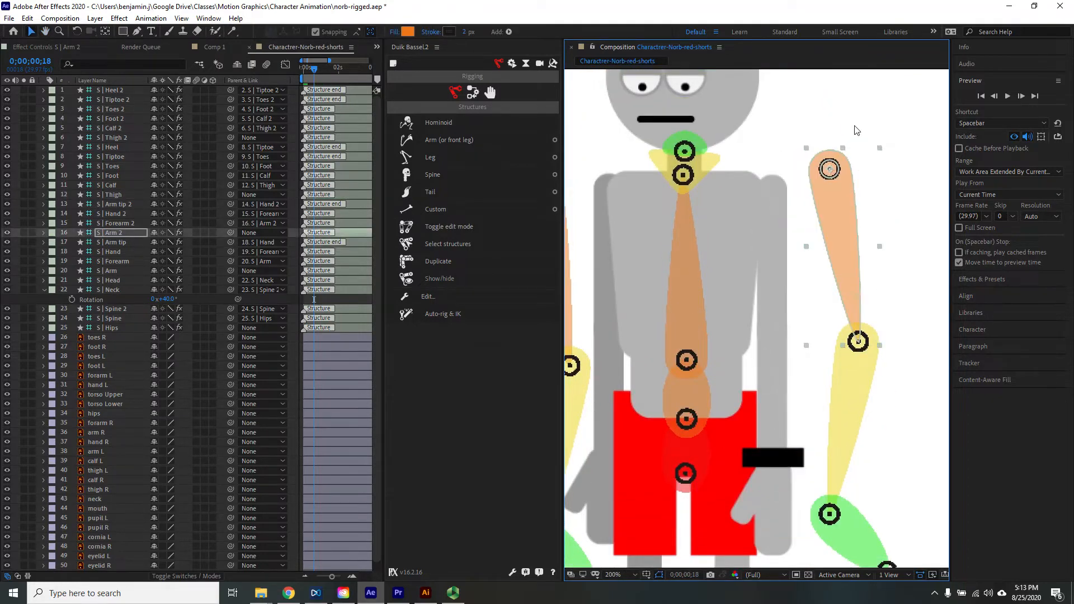
left_click(778, 204)
left_click(775, 208)
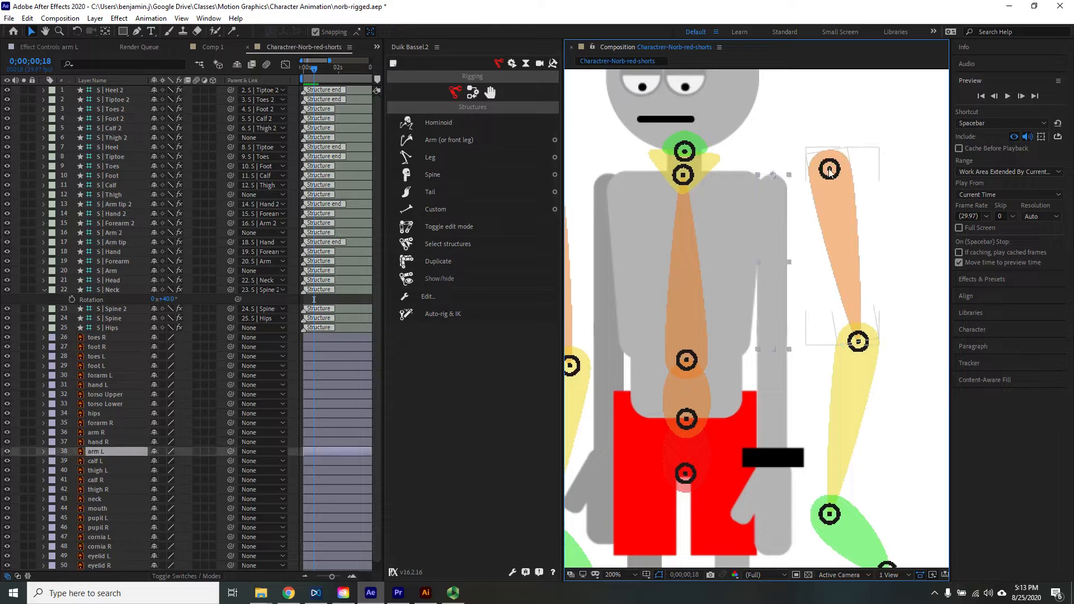
scroll(832, 171, "down", 5)
Fit the thigh and calf structures onto the hip and knee joints of both legs.
left_click(914, 334)
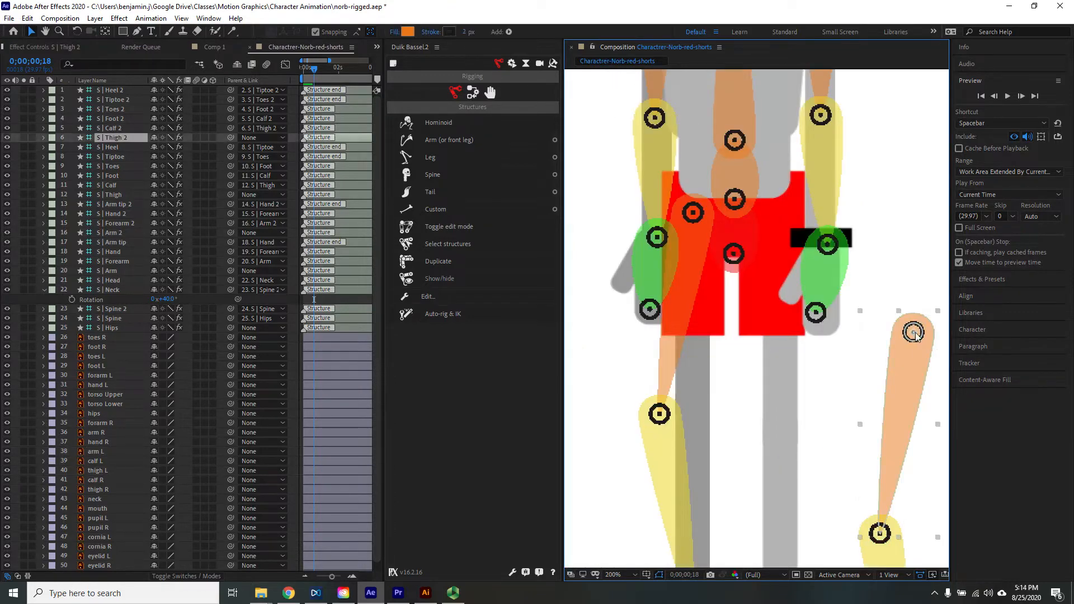
left_click_drag(780, 259, 786, 217)
left_click_drag(854, 458, 804, 379)
left_click_drag(846, 444, 821, 342)
left_click(761, 402)
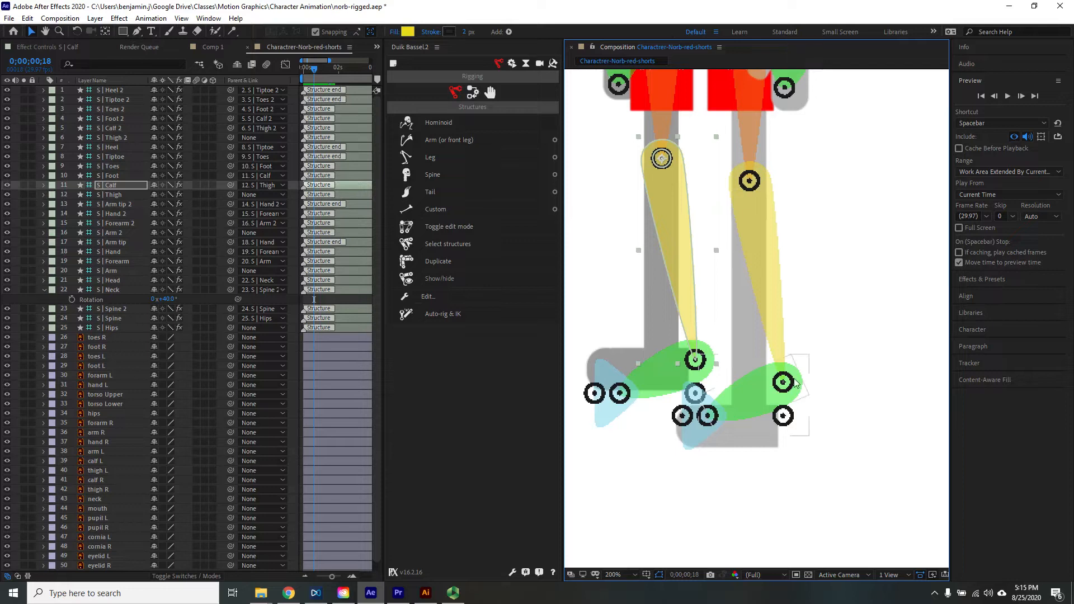
Move the Foot 2 structure to the front leg's ankle and fit its toe, tiptoe and heel joints to the foot.
left_click(784, 385)
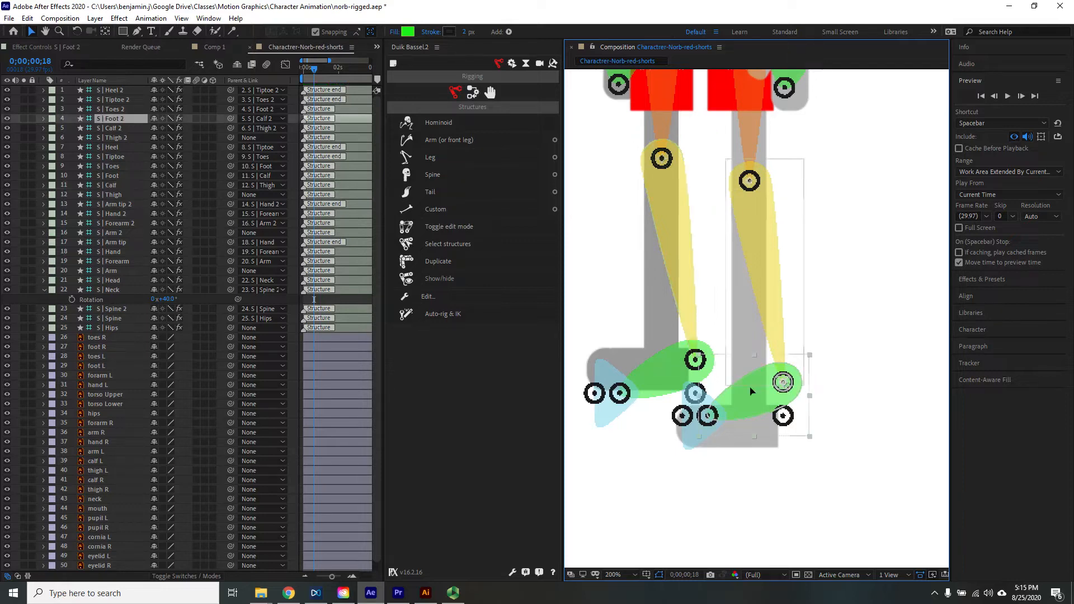
left_click_drag(751, 387, 748, 409)
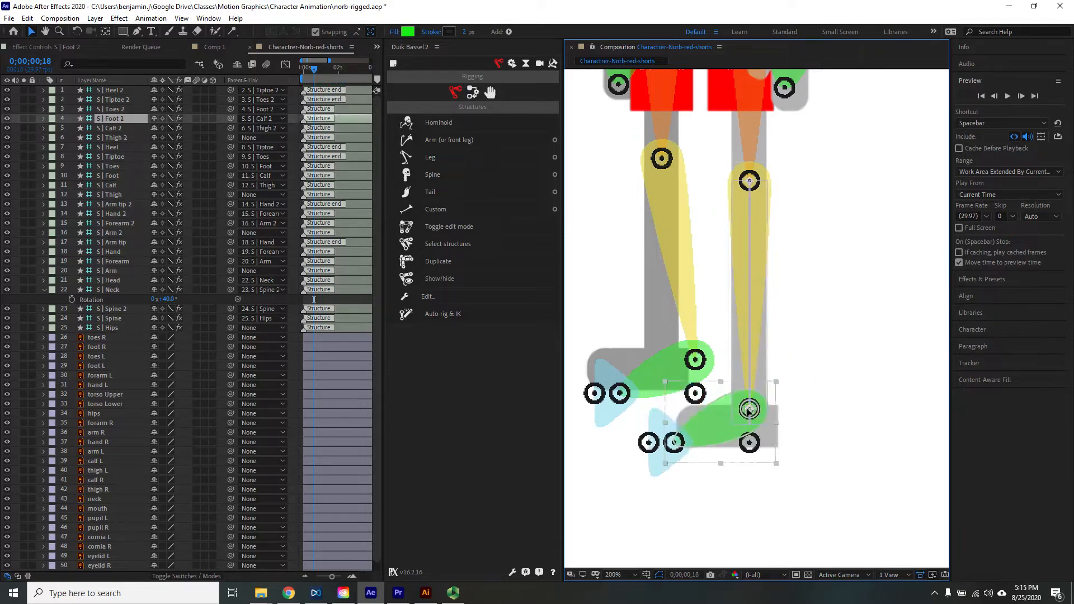
left_click(827, 417)
mouse_move(675, 444)
left_mouse_down()
mouse_move(705, 428)
mouse_move(681, 428)
left_mouse_up()
left_click(678, 428)
left_click(783, 427)
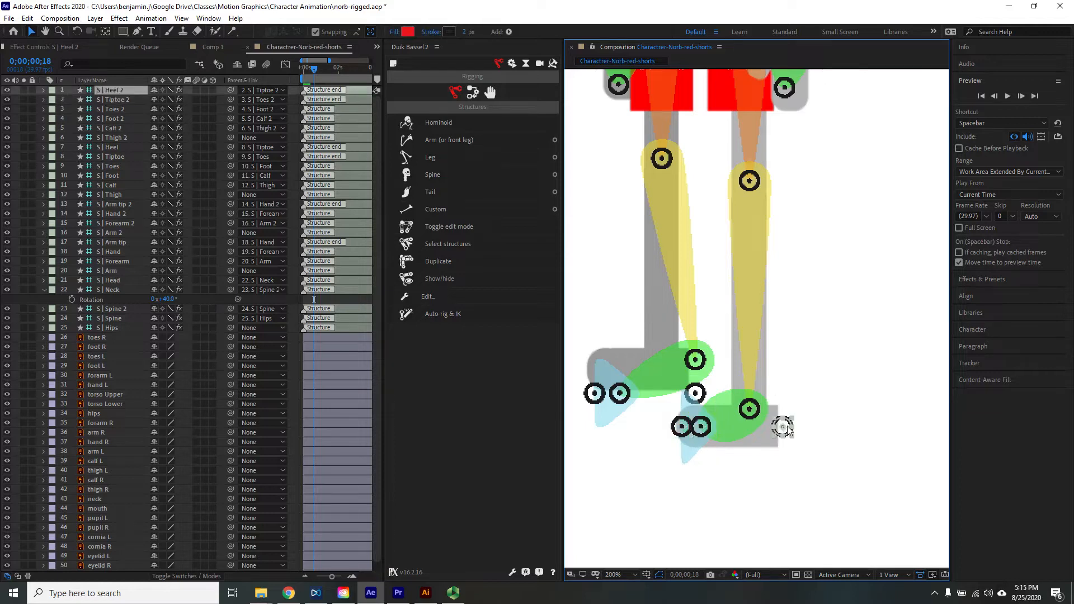
left_click_drag(784, 428, 776, 429)
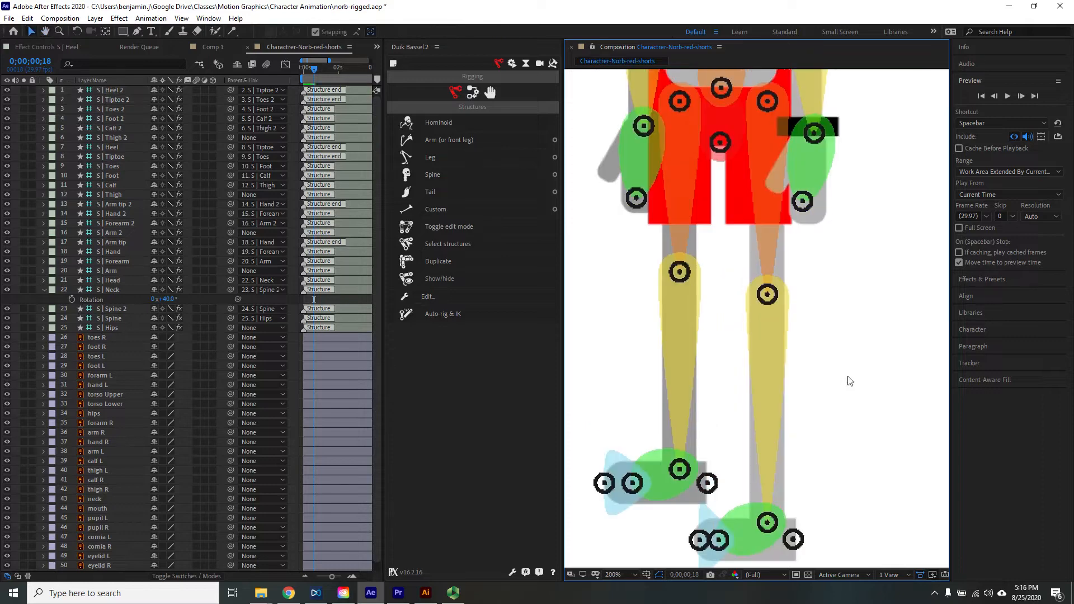
Parent the toes R layer to S | Toes R and the foot R layer to S | Foot R, and select toes L.
key("comma")
key("comma")
key("comma")
key("comma")
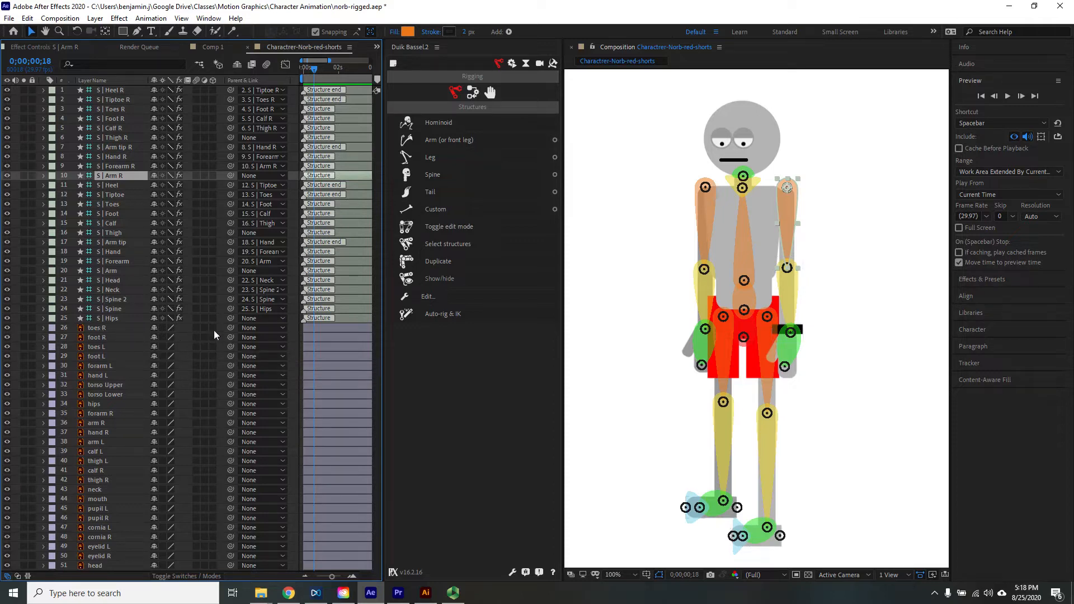
left_click(263, 331)
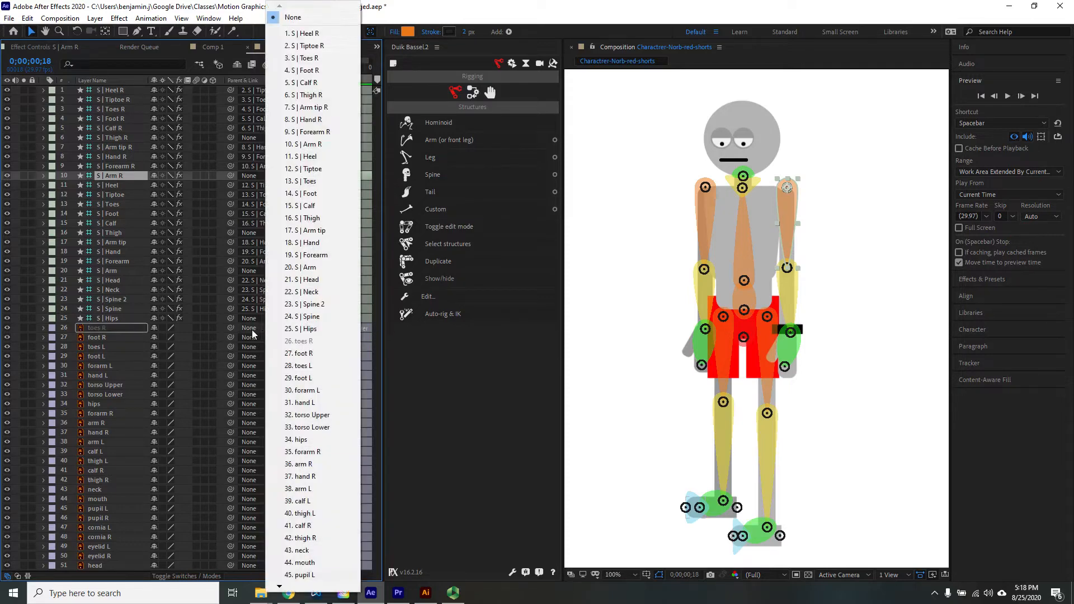
left_click(232, 330)
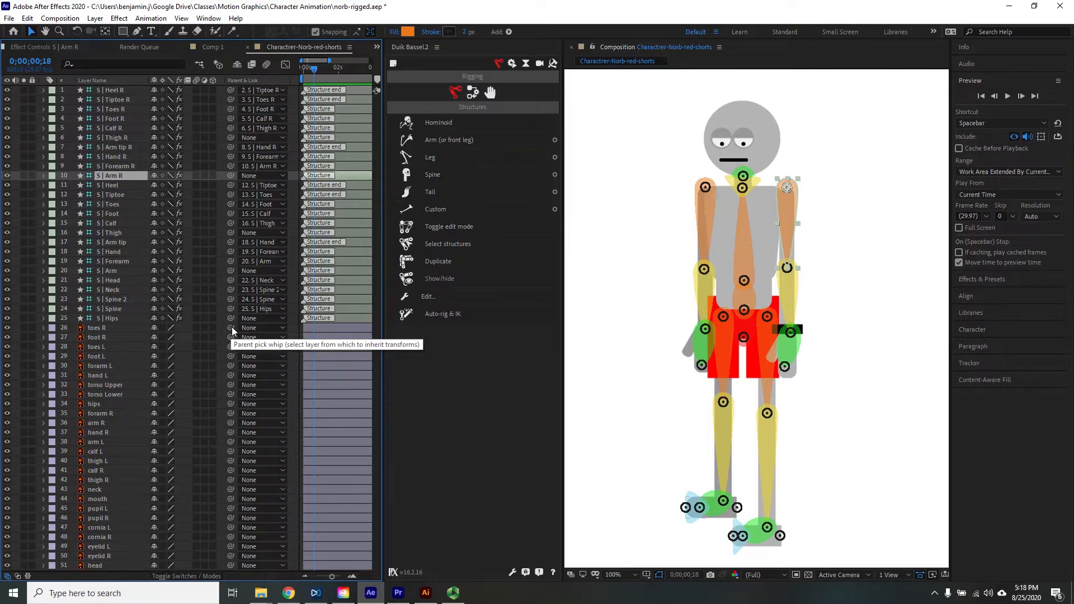
left_click_drag(231, 326, 121, 114)
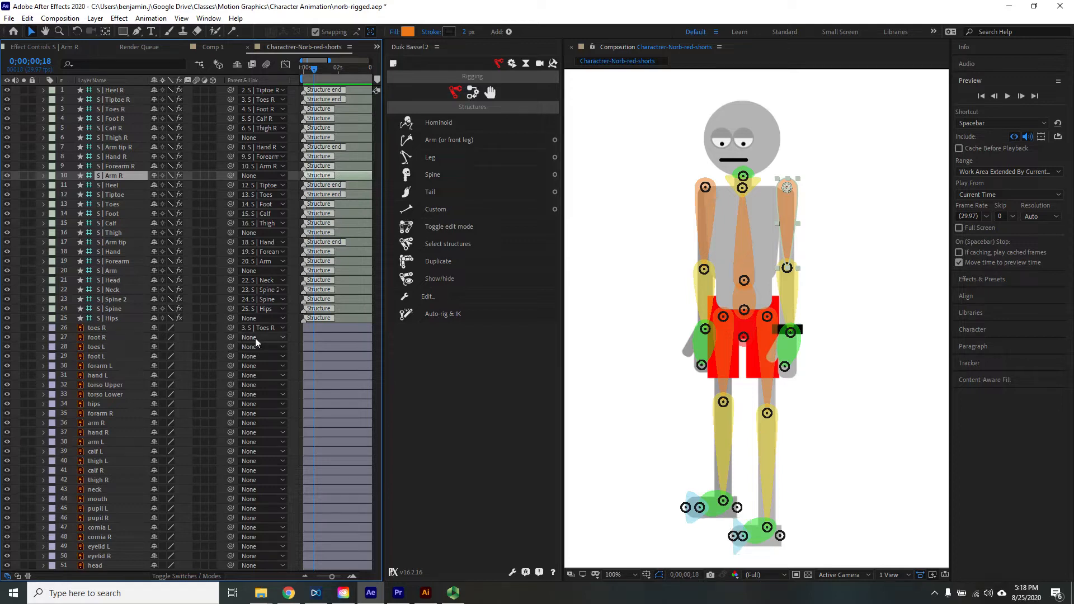
left_click_drag(231, 337, 123, 120)
left_click(113, 348)
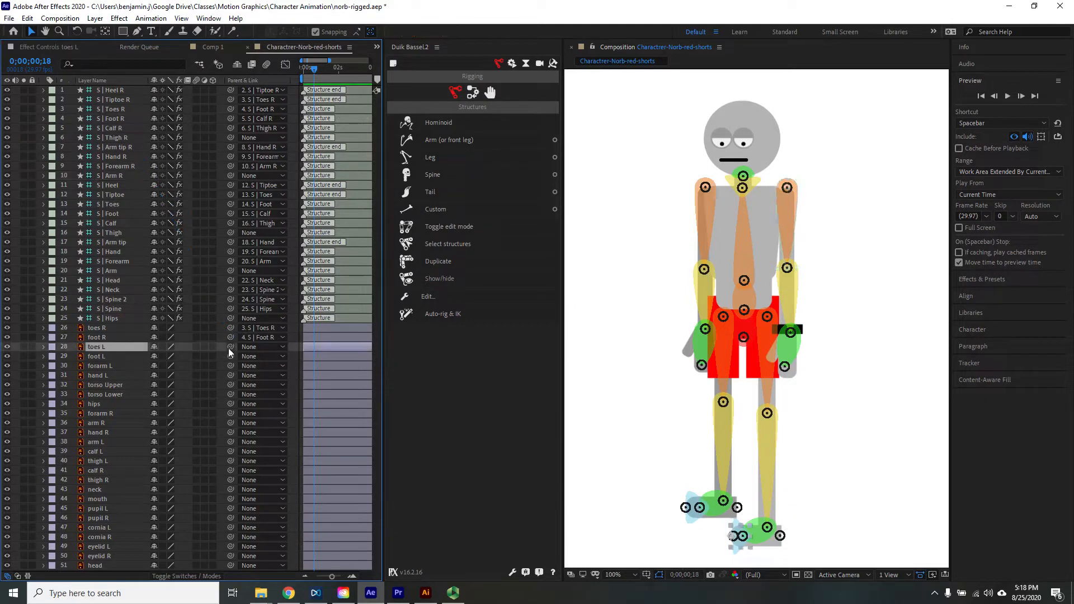
Parent the toes L layer to S | Toes and the foot L layer to S | Foot.
left_click_drag(230, 348, 125, 207)
left_click(106, 357)
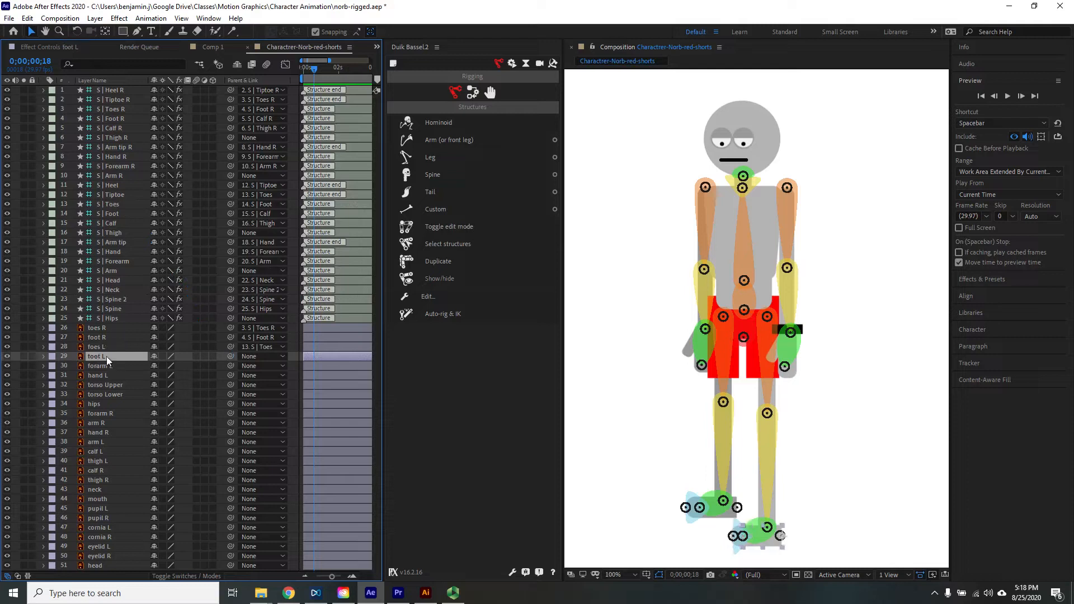
left_click_drag(229, 357, 117, 214)
Parent the forarm L layer to S | Forearm and the hand L layer to S | Hand.
left_click(116, 367)
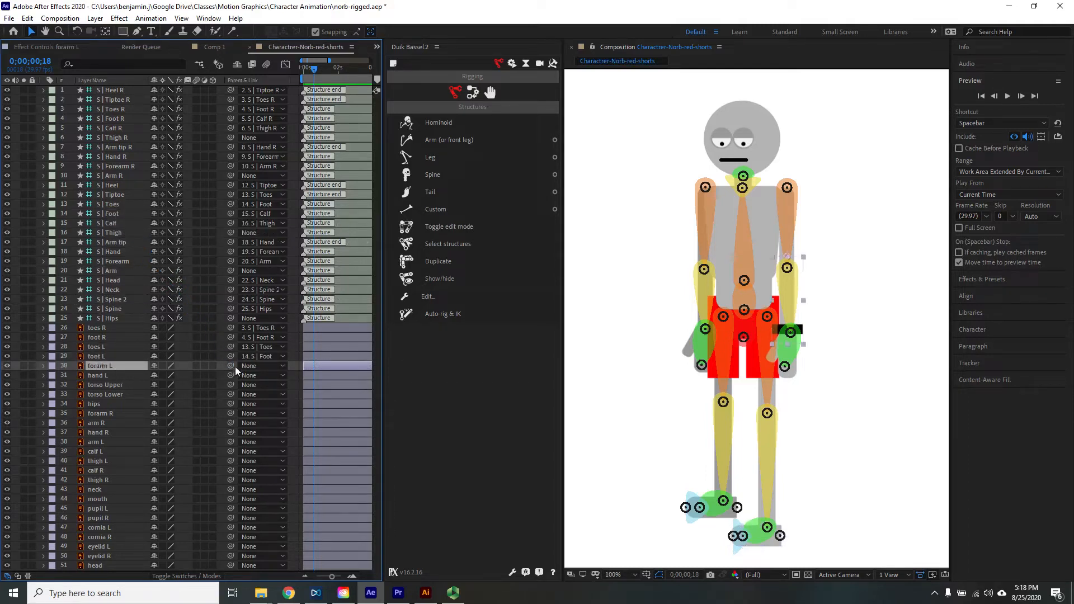
left_click_drag(231, 365, 136, 262)
left_click(118, 376)
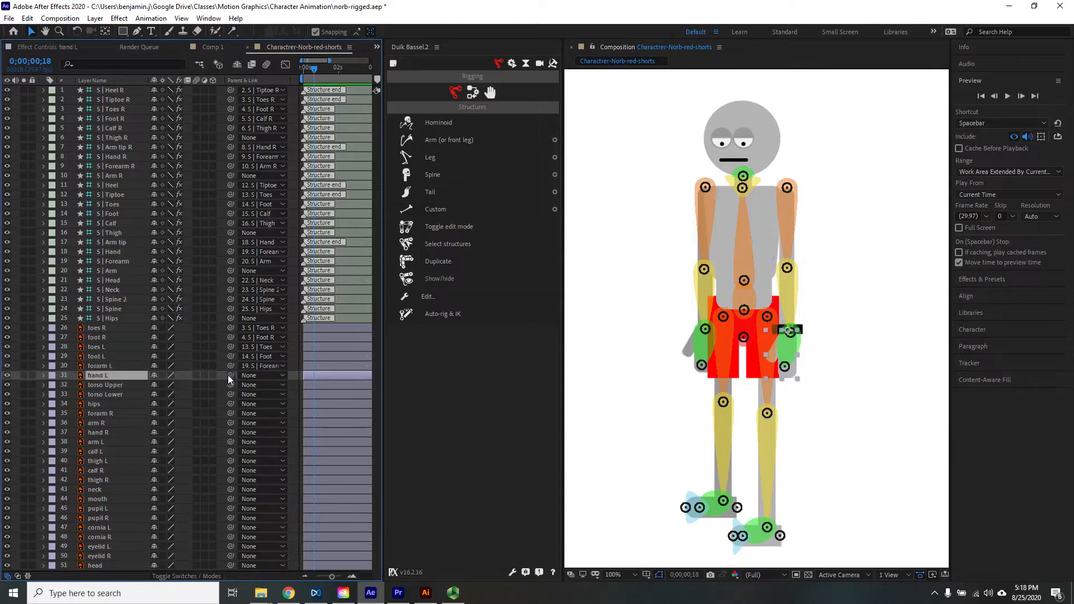
left_click_drag(229, 375, 121, 252)
Check which spine structure lies over the torso Upper artwork, and parent the hand R layer to S | Hand.
left_click(120, 385)
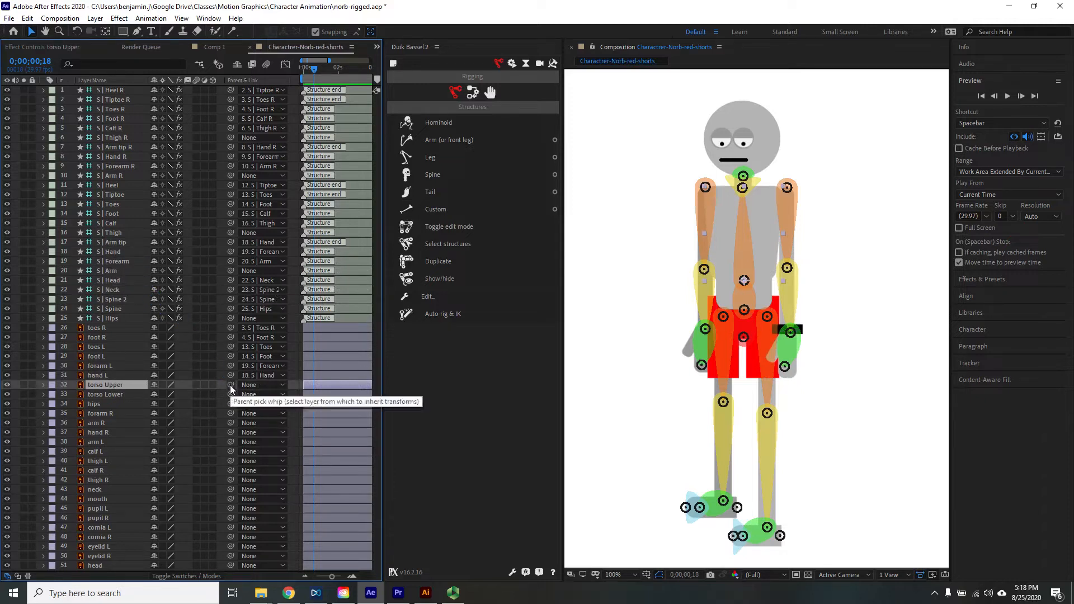
left_click(751, 241)
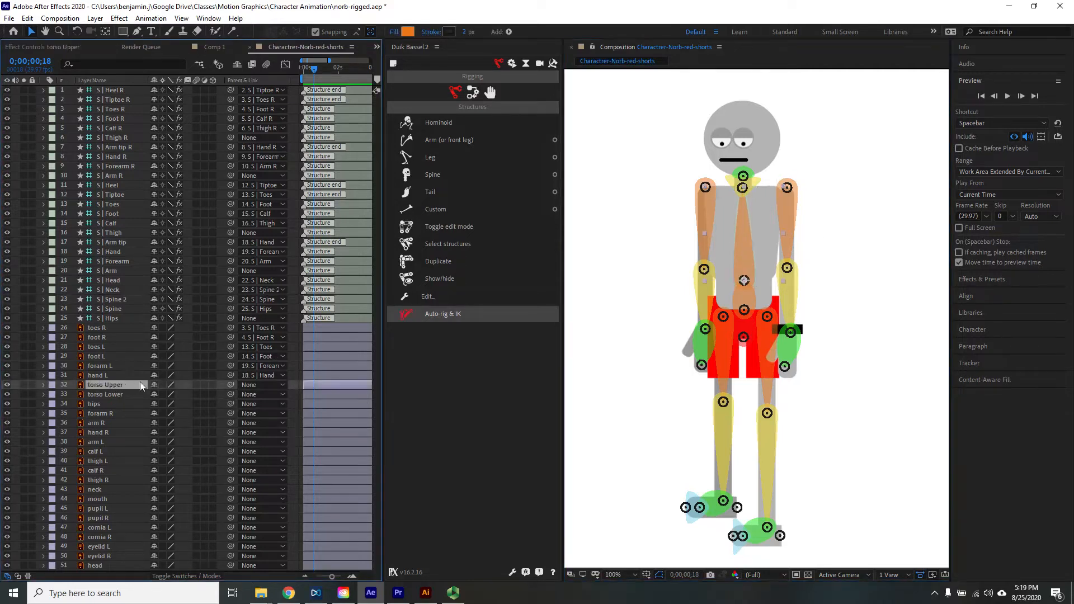
left_click_drag(230, 471, 122, 291)
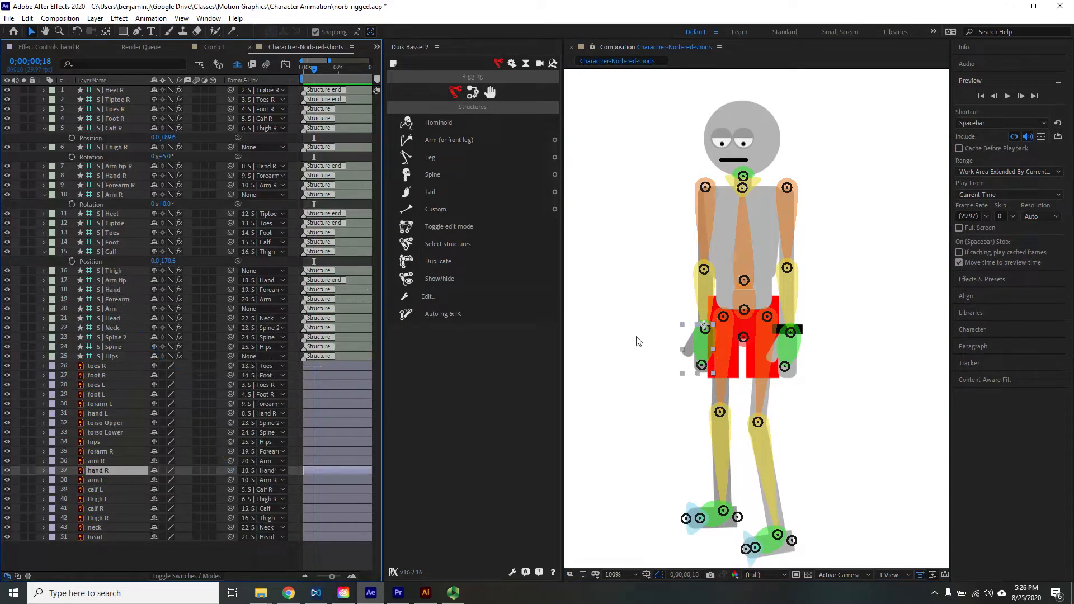
Bend the front arm by rotating S | Arm R to -7° and S | Forearm R to 13°.
left_click(792, 210)
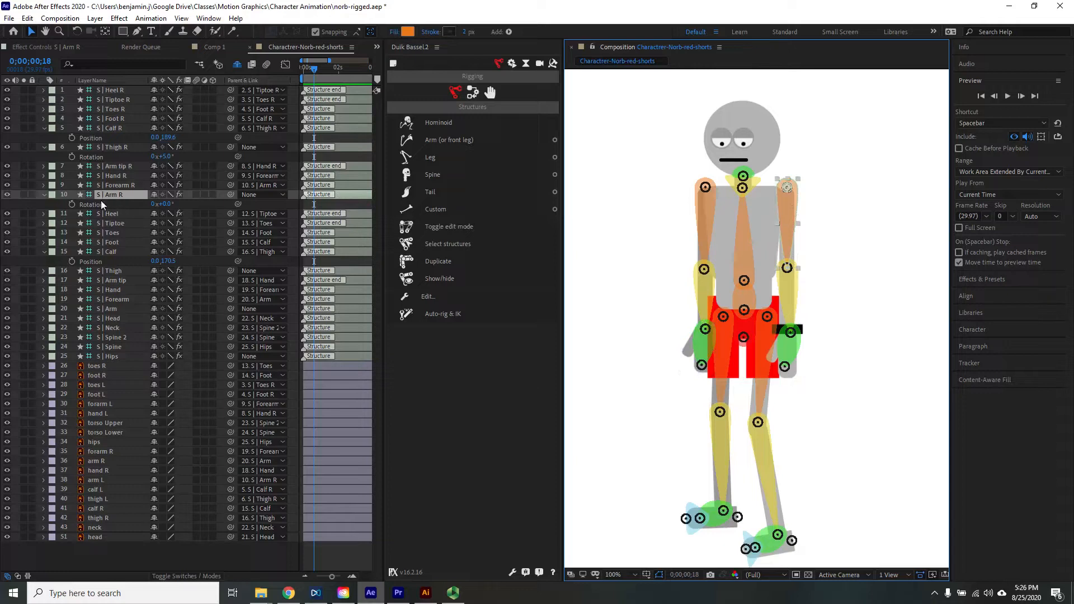
left_click_drag(165, 203, 161, 204)
left_click(794, 288)
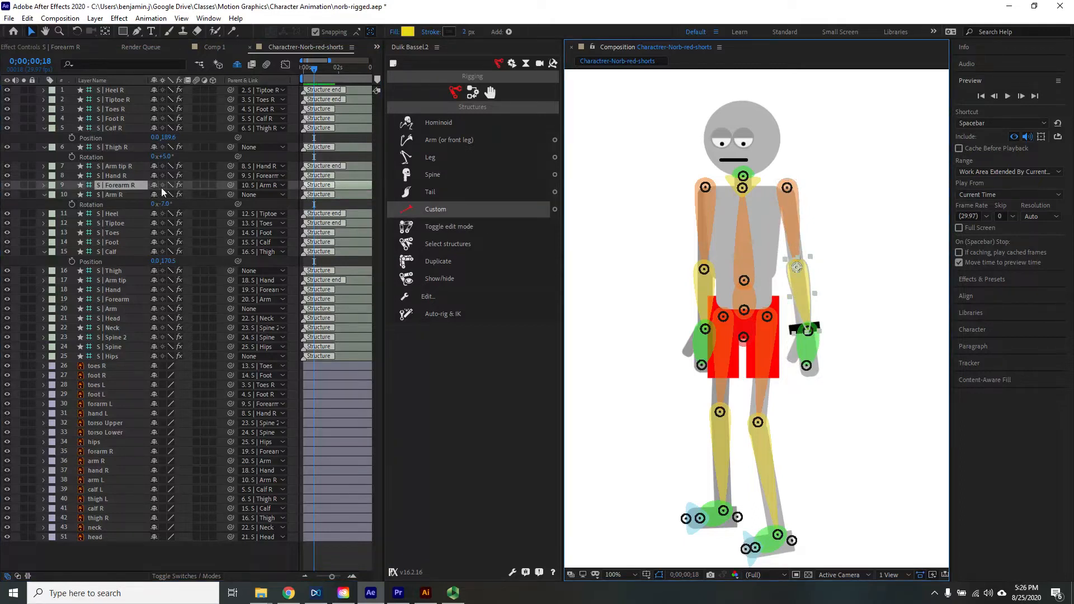
key("r")
left_click_drag(167, 195, 176, 194)
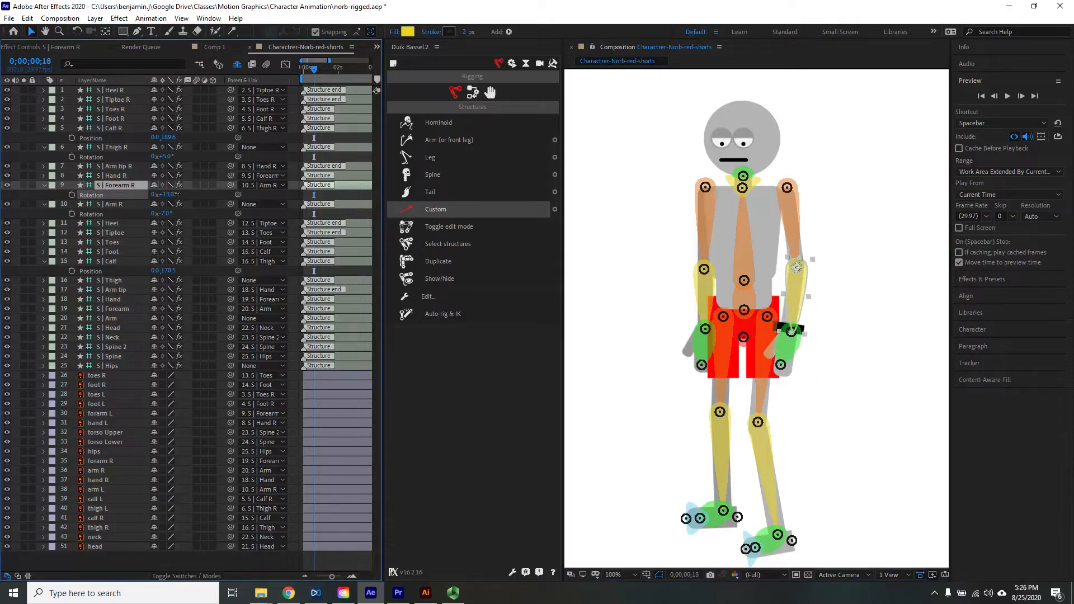
Bend the other arm by rotating S | Arm to 4° and S | Forearm to 8°.
left_click(693, 206)
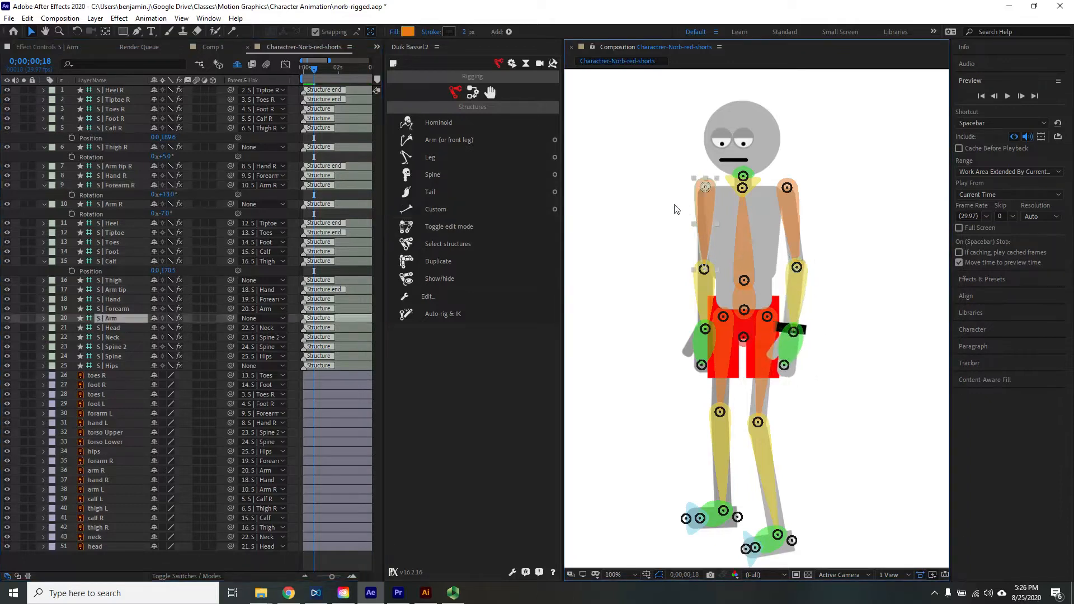
key("r")
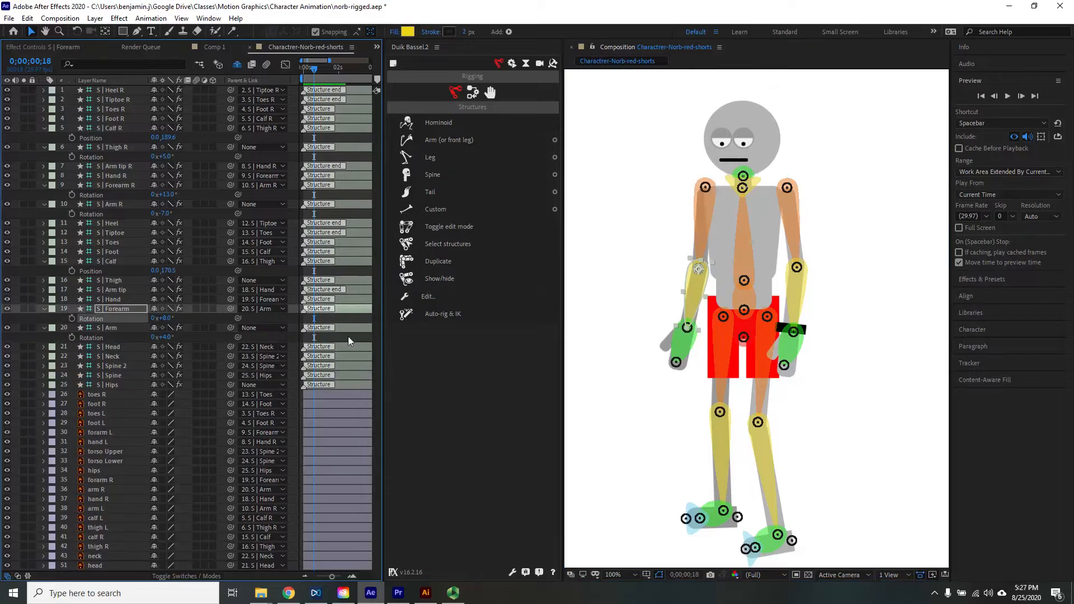
Collapse the revealed position and rotation properties of all layers.
left_click(348, 328)
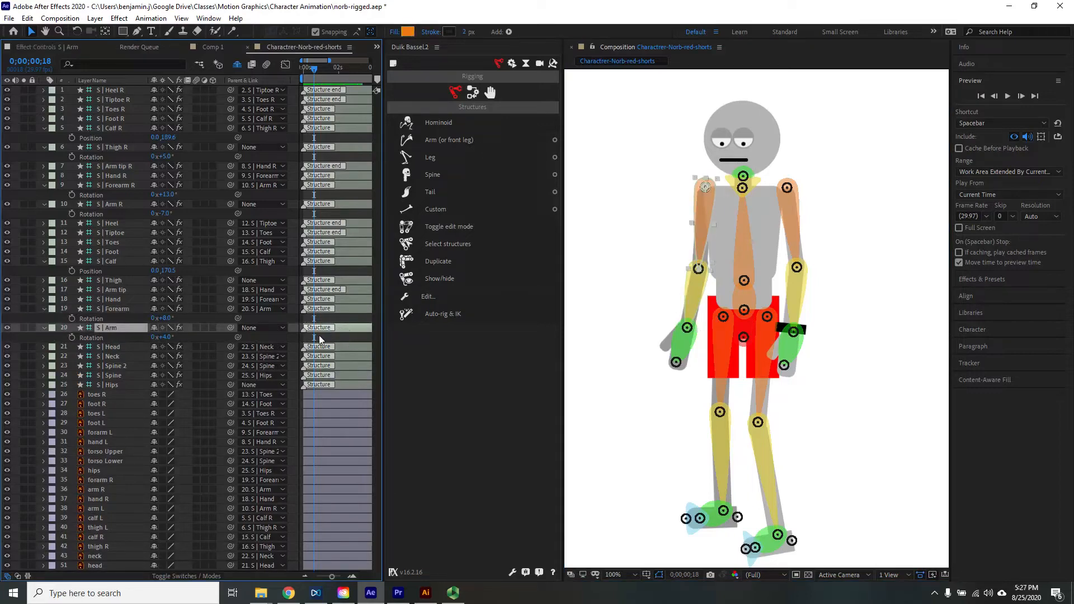
key("ctrl+a")
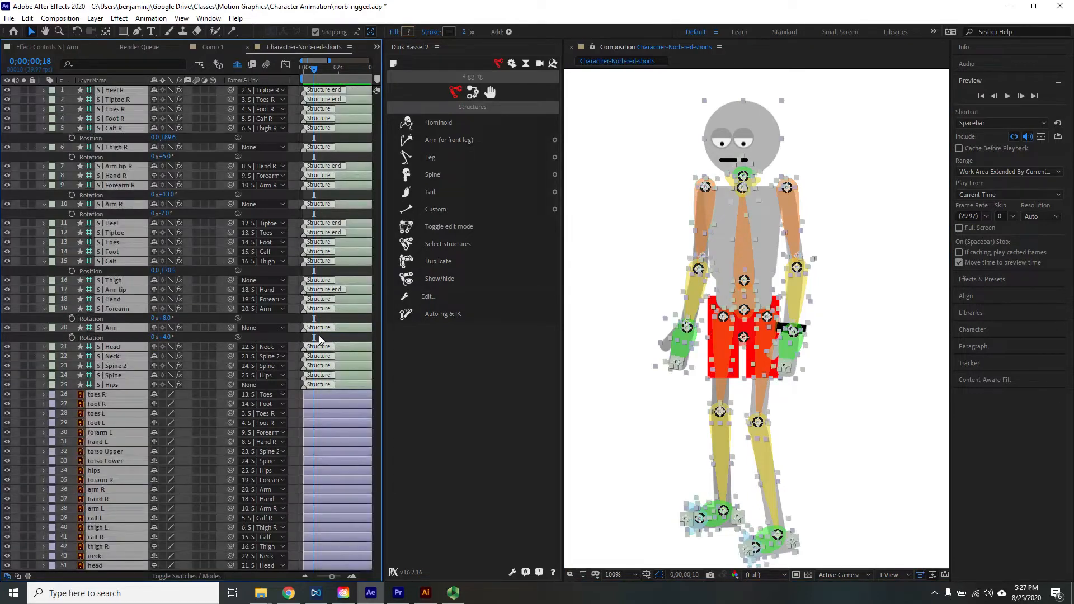
left_click(352, 338)
key("u")
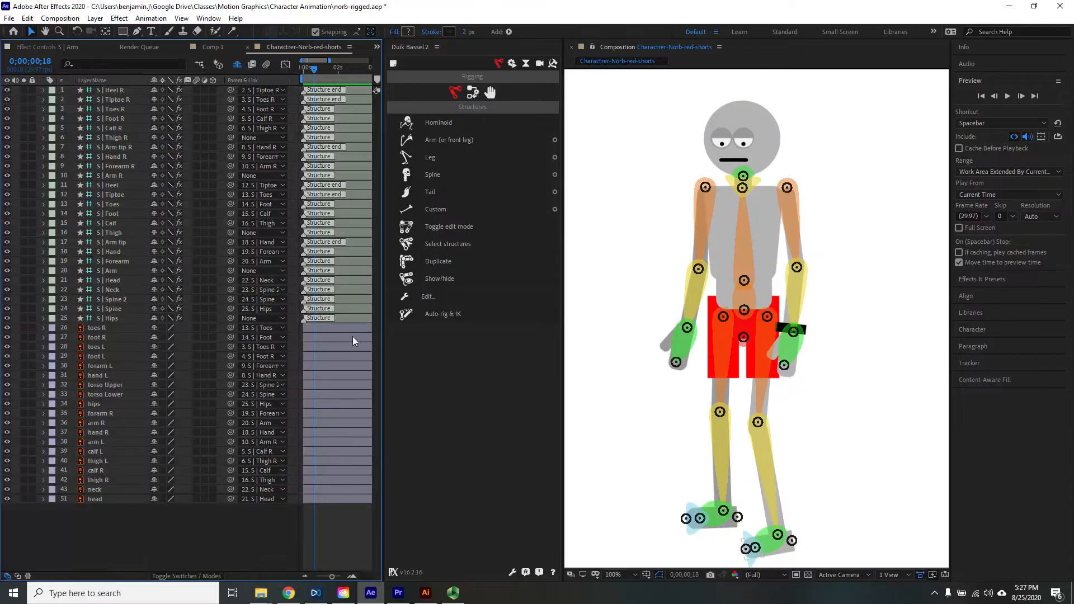
Select all structure layers from S | Hips to S | Heel R and apply Auto-rig & IK to them.
left_click(356, 318)
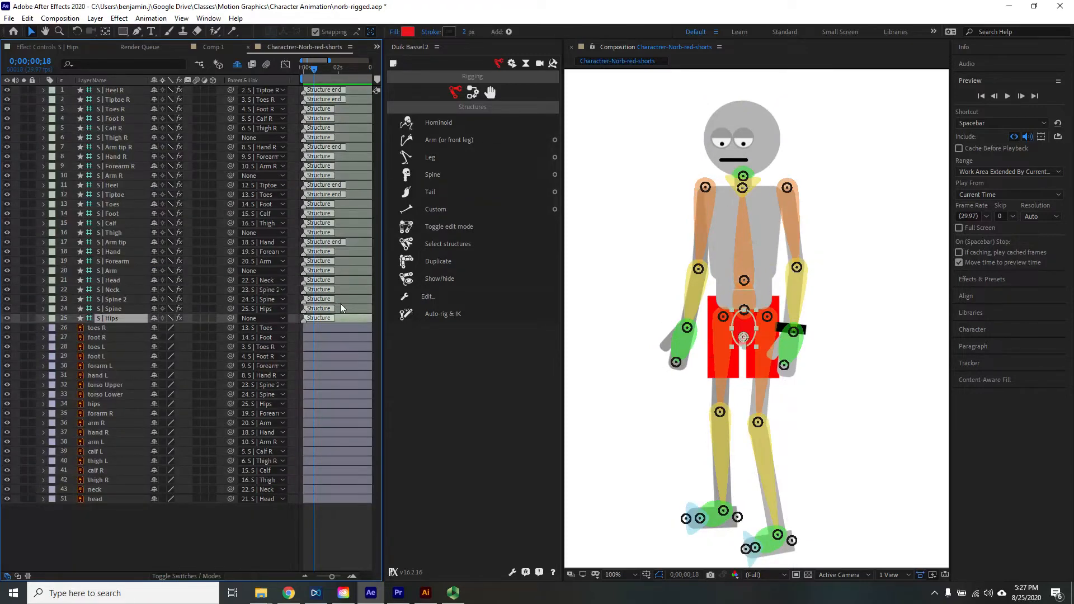
left_click(351, 91, "shift")
left_click(473, 92)
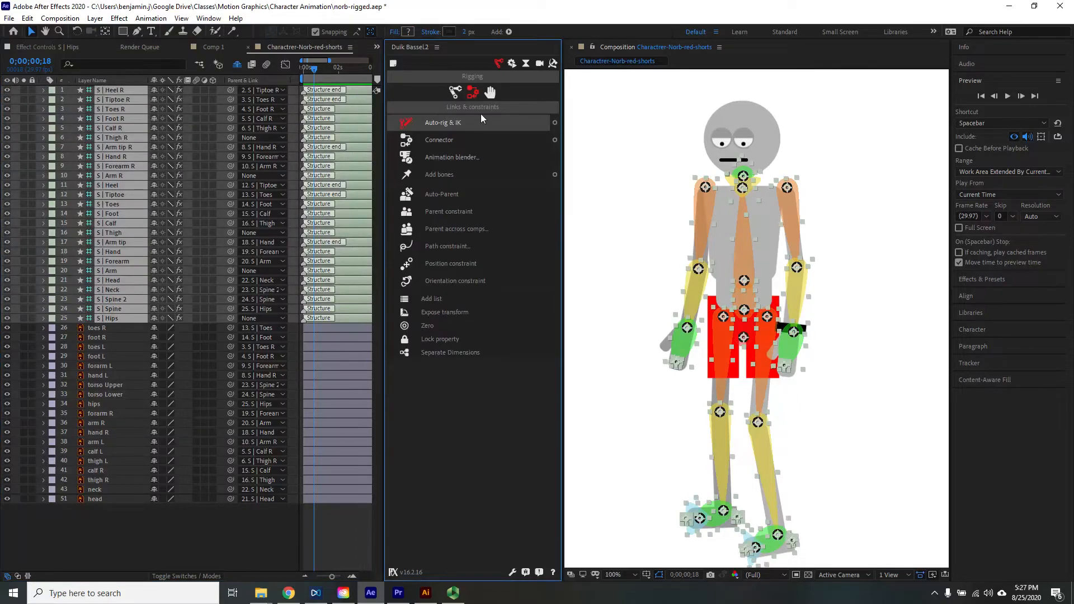
left_click(454, 123)
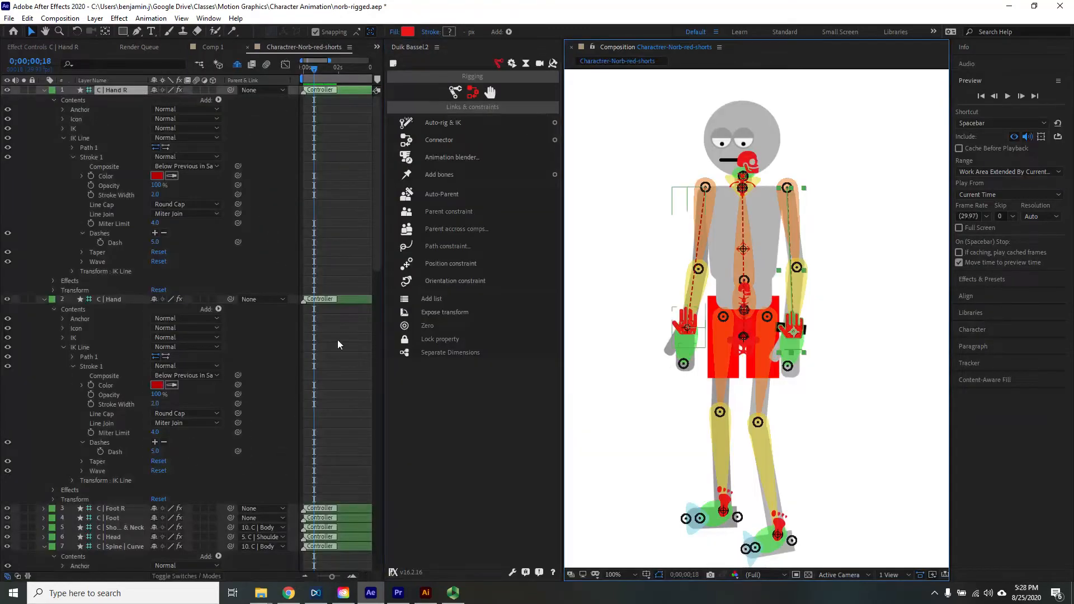
Collapse the expanded properties of every layer, including the controllers, and clear the selection.
left_click(346, 298)
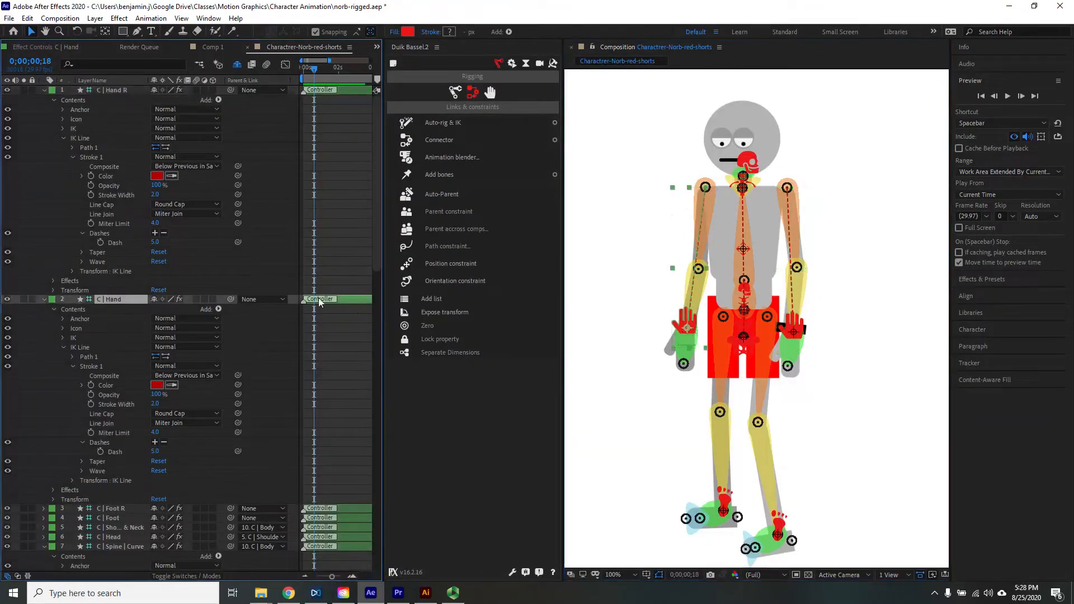
key("ctrl+a")
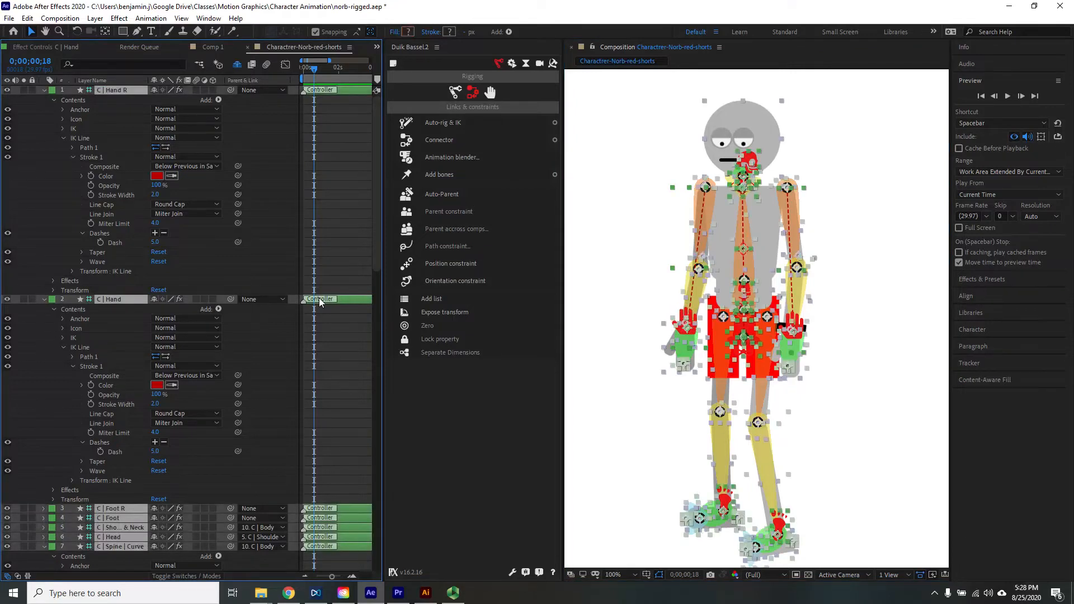
key("u")
key("u")
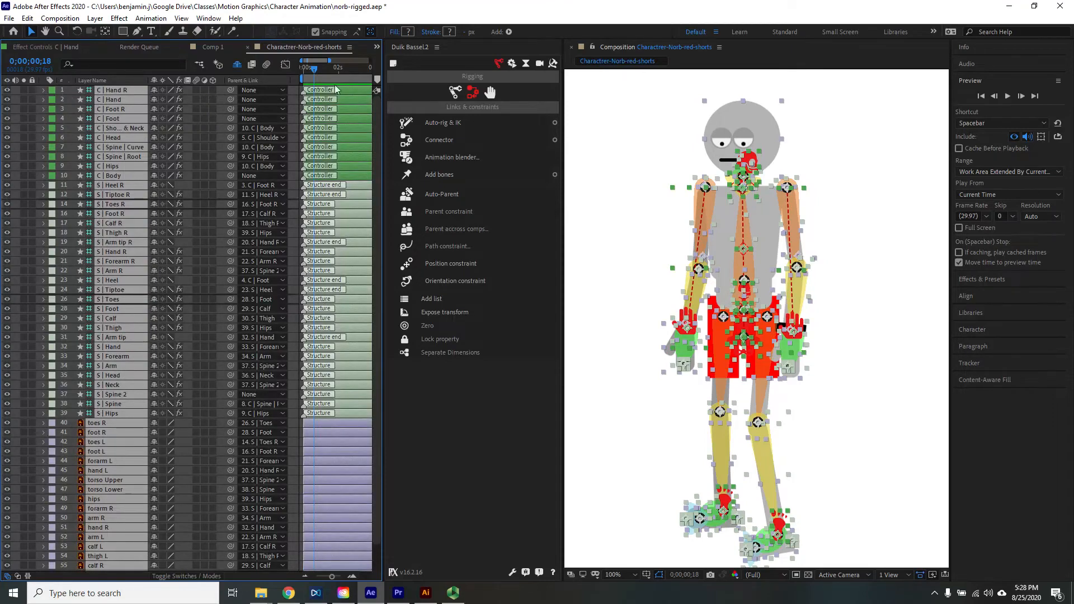
left_click(616, 228)
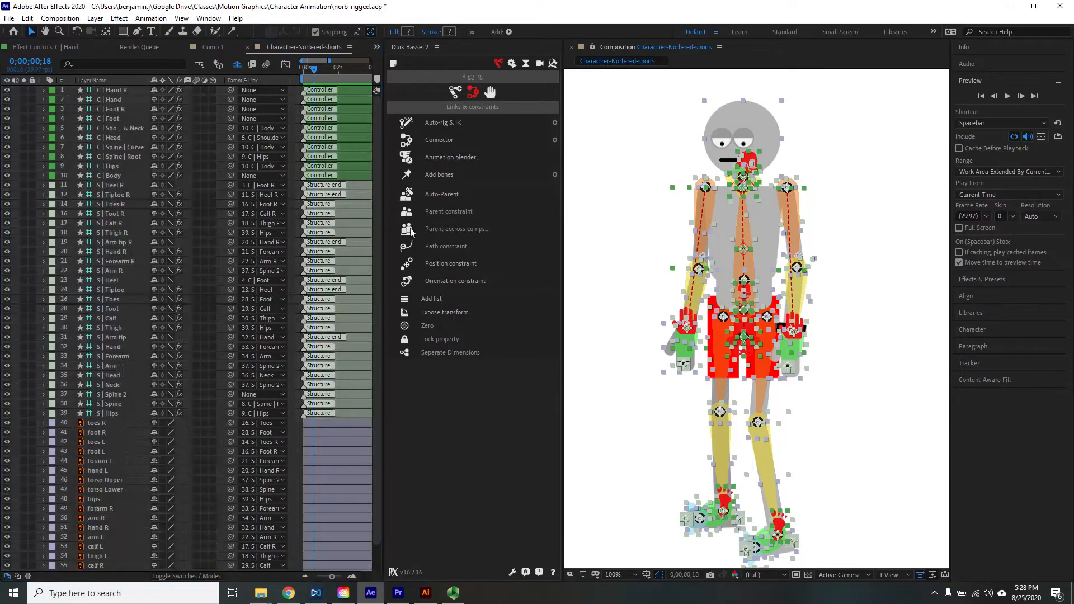
Test the rig by moving the C | Hand R, C | Spine | Curve and C | Foot R controllers, and undo the foot move.
mouse_move(798, 336)
left_mouse_down()
mouse_move(859, 323)
mouse_move(811, 307)
mouse_move(798, 327)
left_mouse_up()
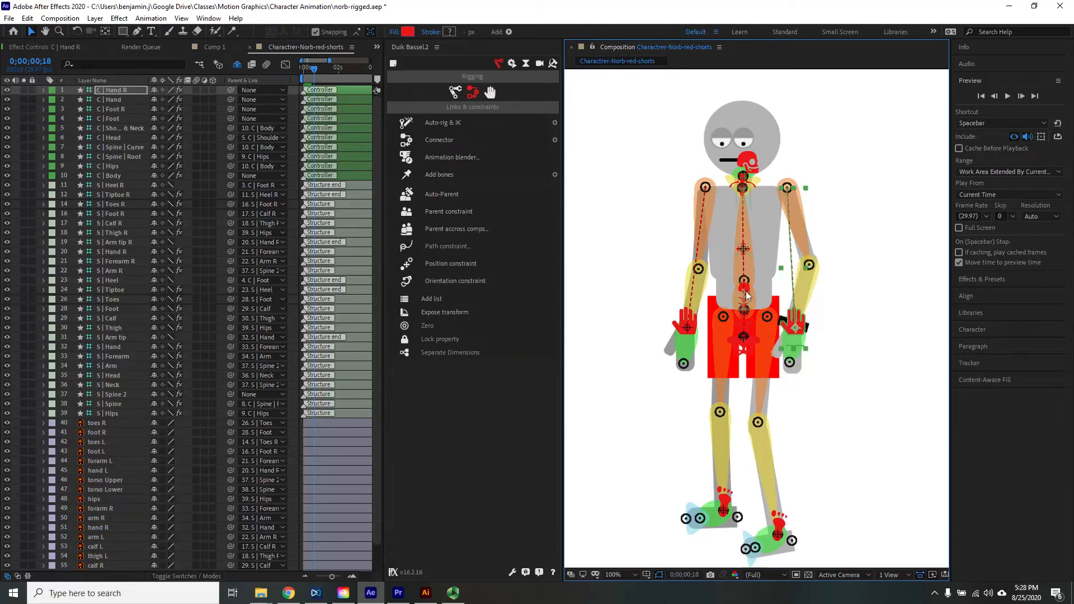
left_click(723, 288)
left_click_drag(725, 288, 751, 286)
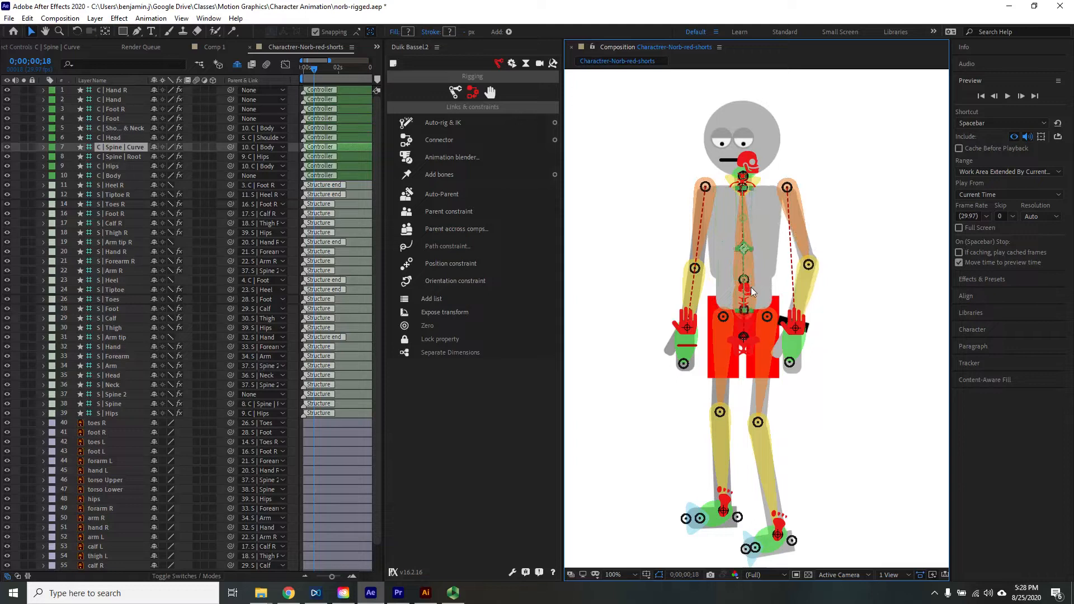
left_click_drag(781, 524, 787, 490)
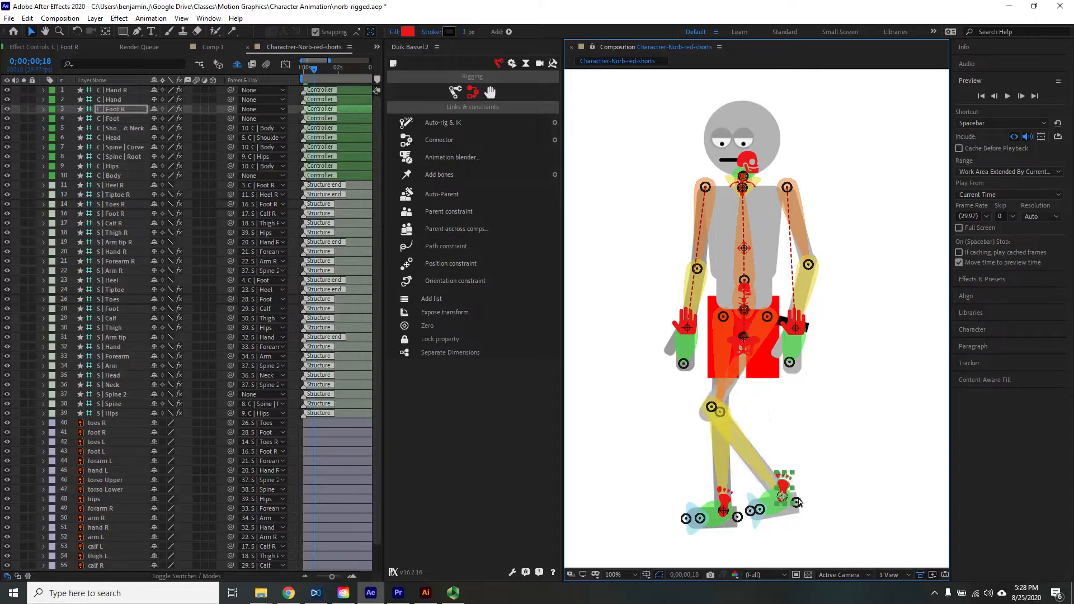
key("ctrl+z")
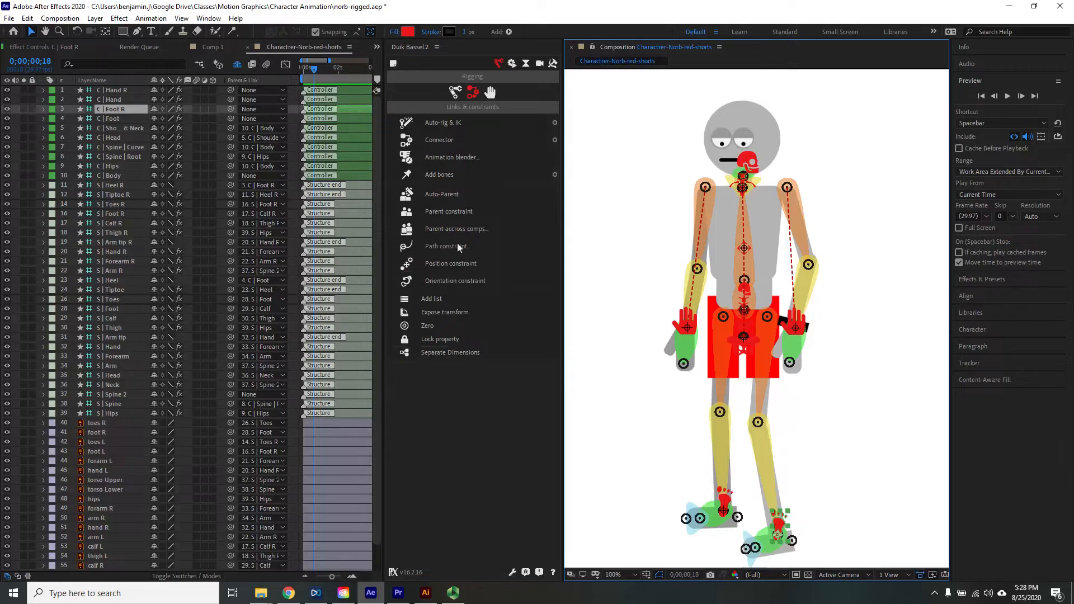
Select all controller layers from C | Body to C | Hand R and apply the Walk cycle automation to them.
left_click(512, 65)
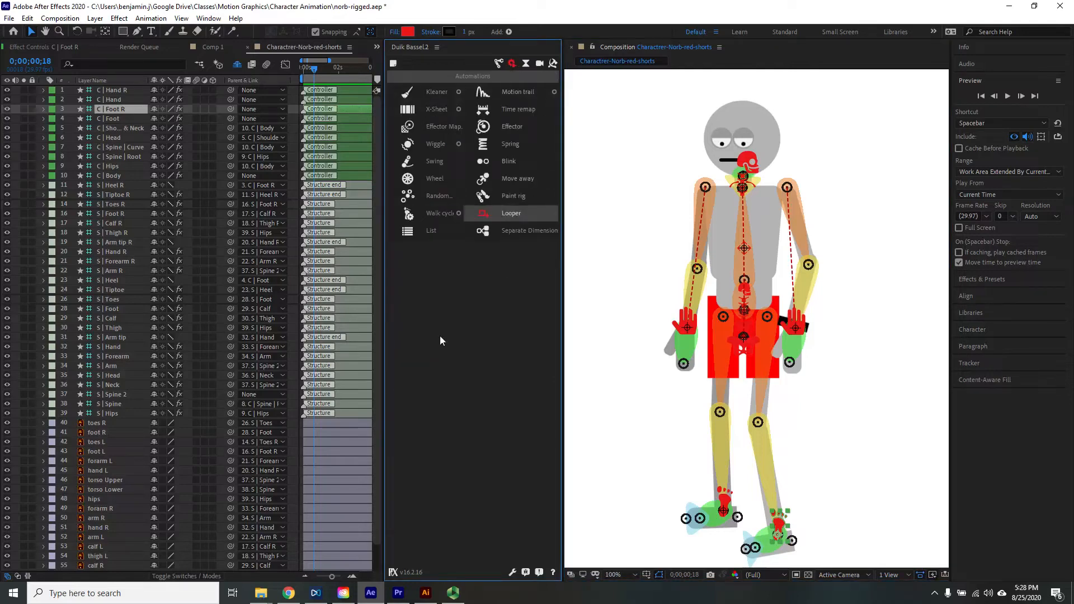
left_click(337, 173)
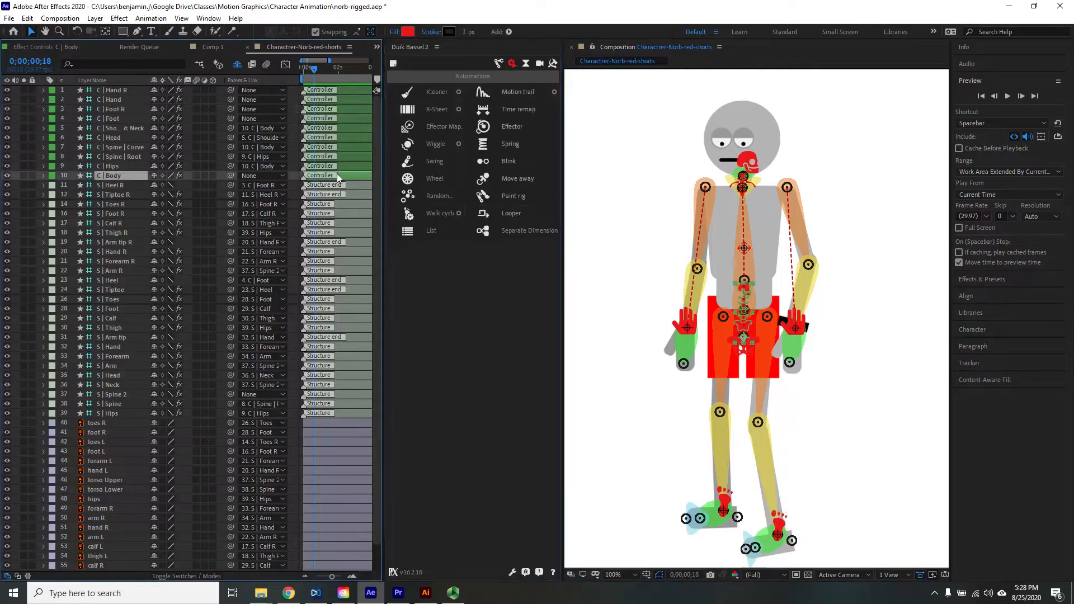
left_click(348, 90, "shift")
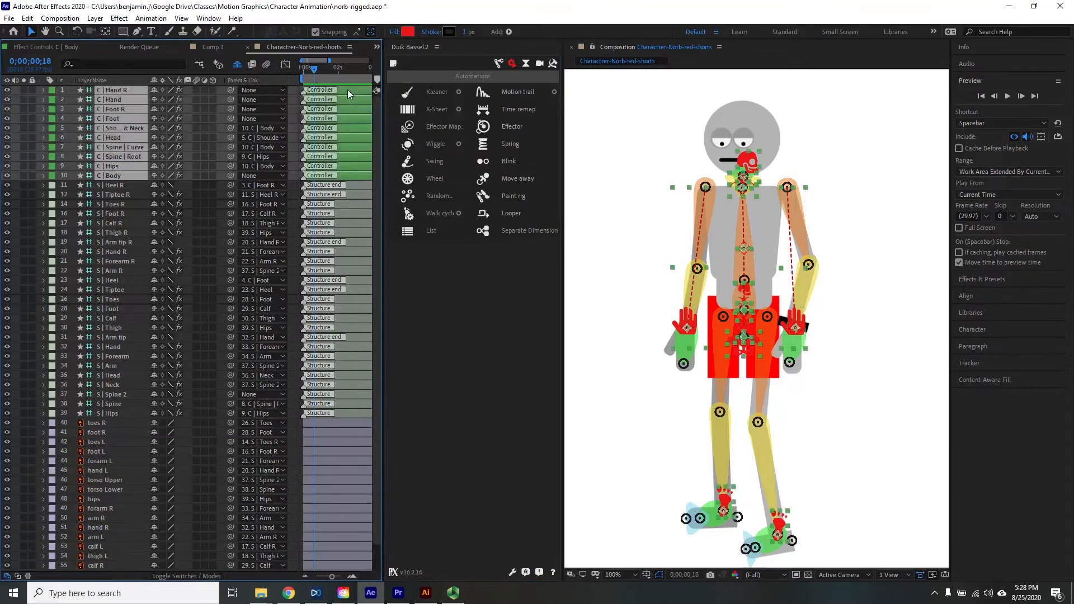
left_click(445, 215)
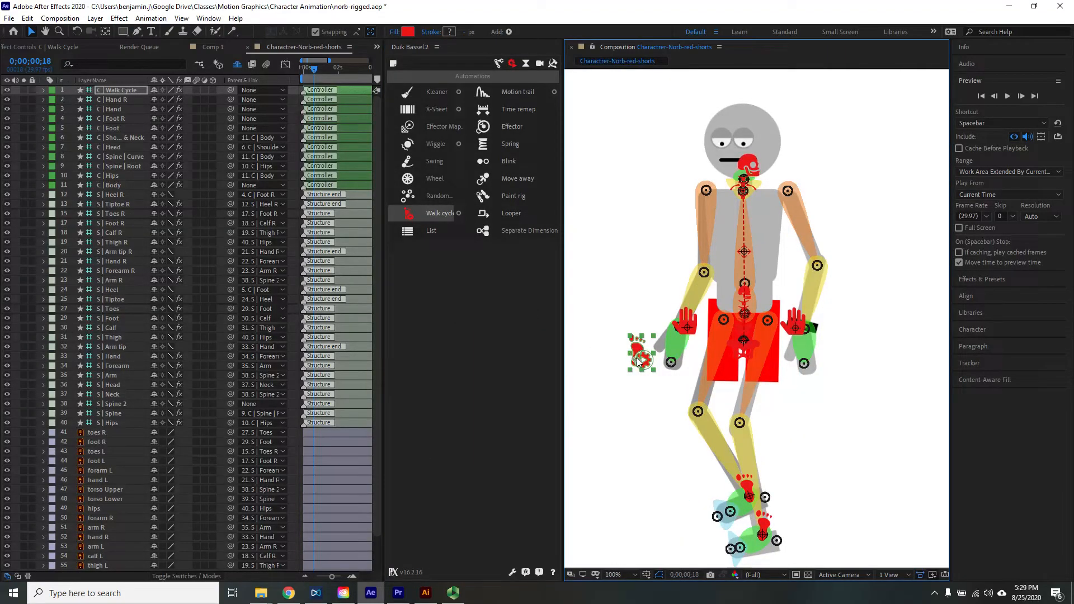
Play the walk cycle preview in the composition and stop it.
left_click(1007, 96)
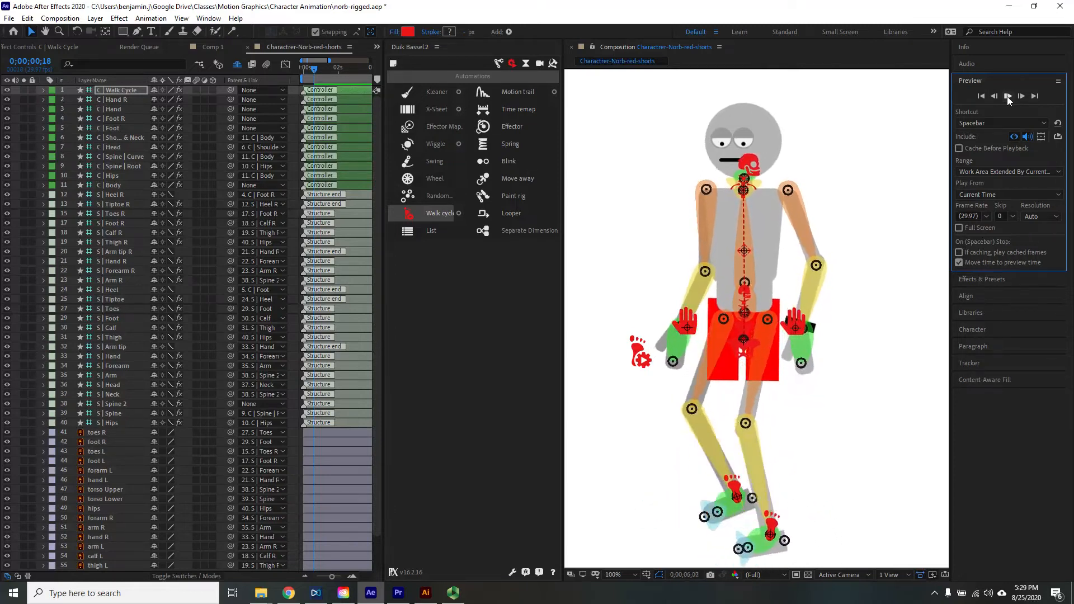
left_click(1007, 96)
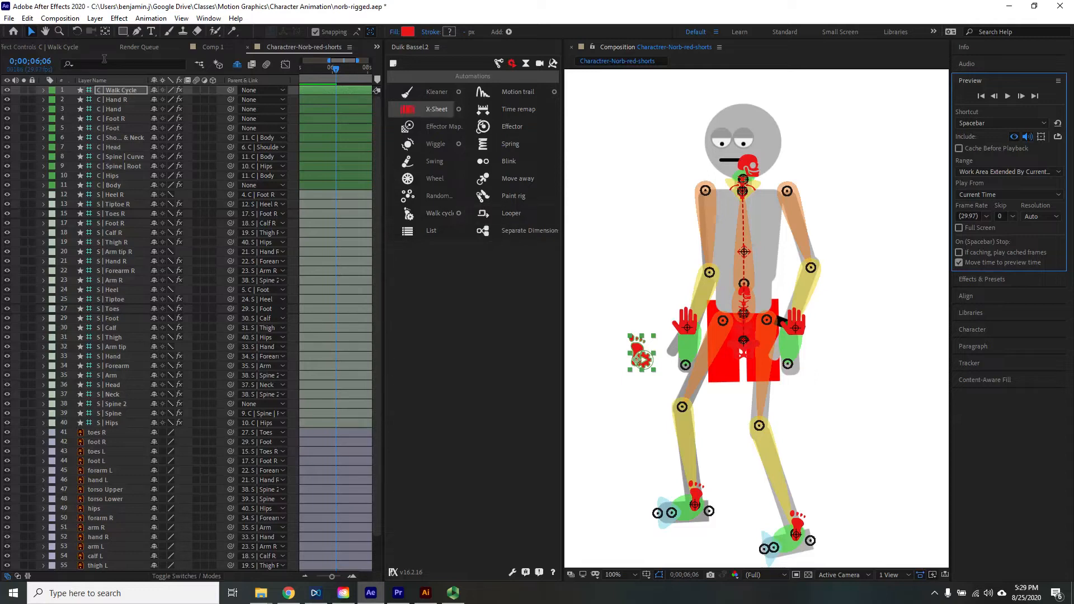
Show the C | Walk Cycle controller's effect settings and expand the Character and Walk Cycle groups under Main parameters.
left_click(59, 48)
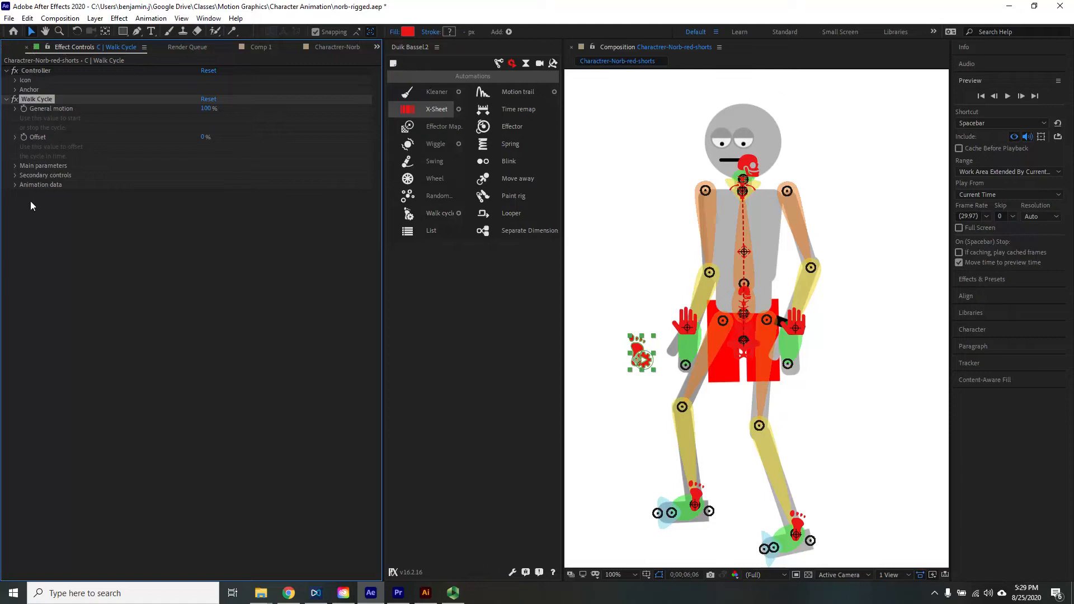
left_click(15, 185)
left_click(15, 185)
left_click(15, 166)
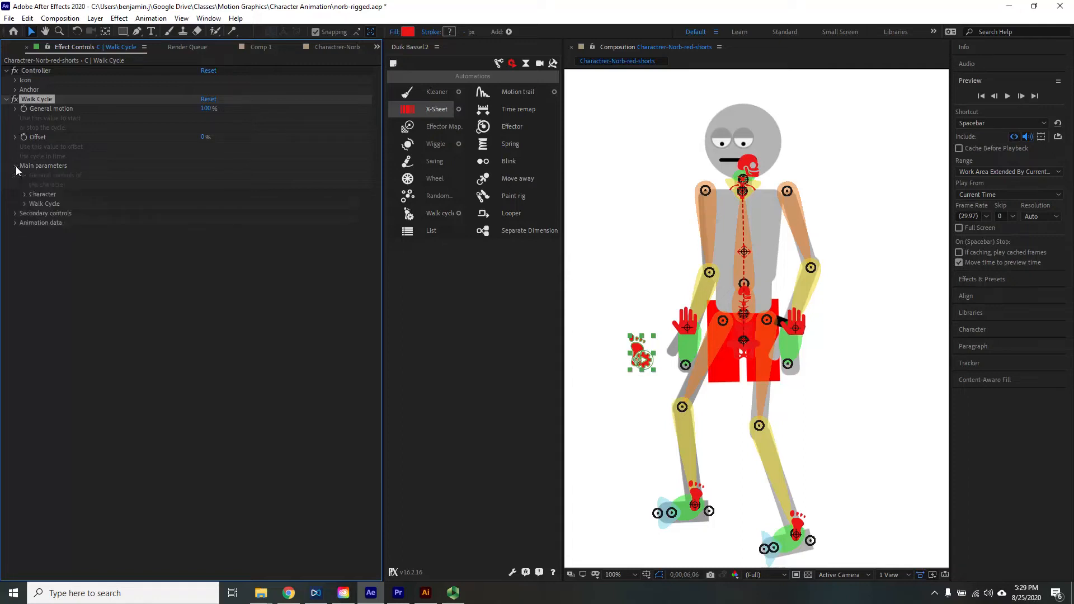
left_click(24, 195)
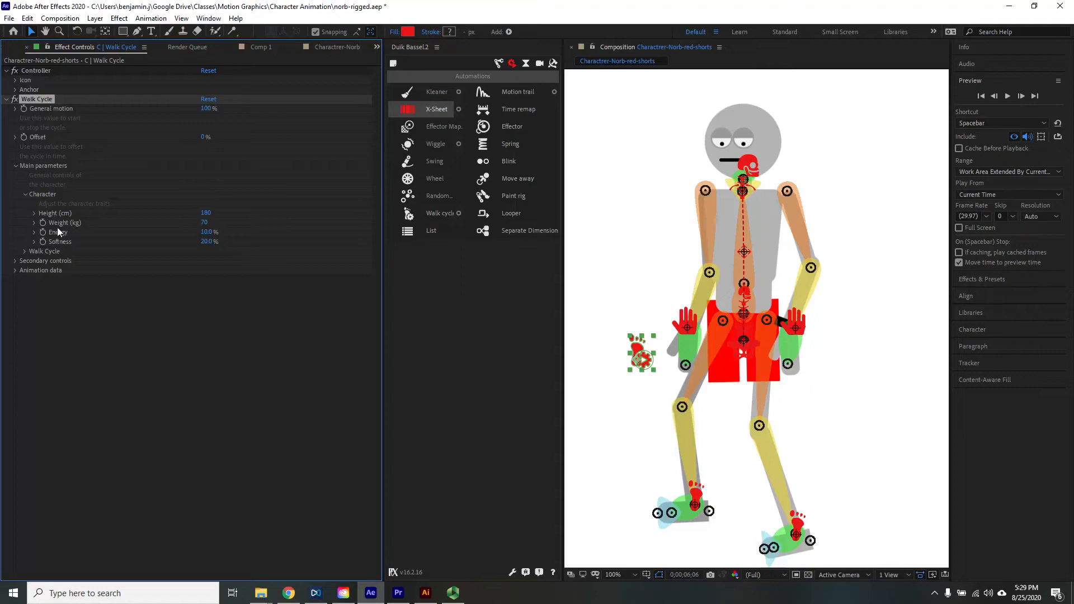
left_click(25, 252)
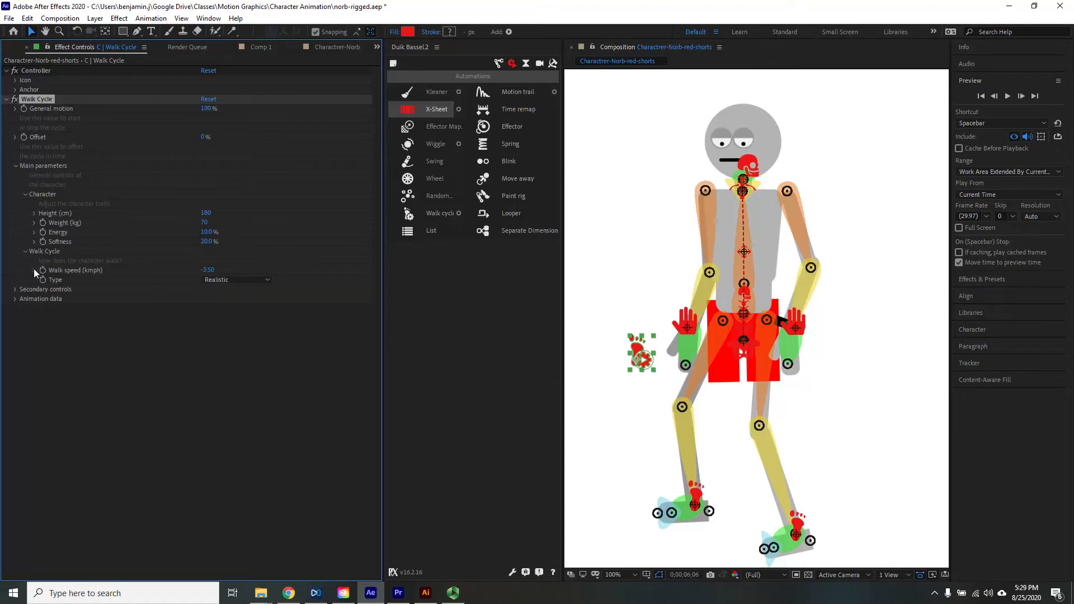
Examine the Secondary controls and Animation data groups of the Walk Cycle effect, and expand the Arms settings.
left_click(34, 271)
left_click(33, 271)
left_click(13, 290)
left_click(14, 345)
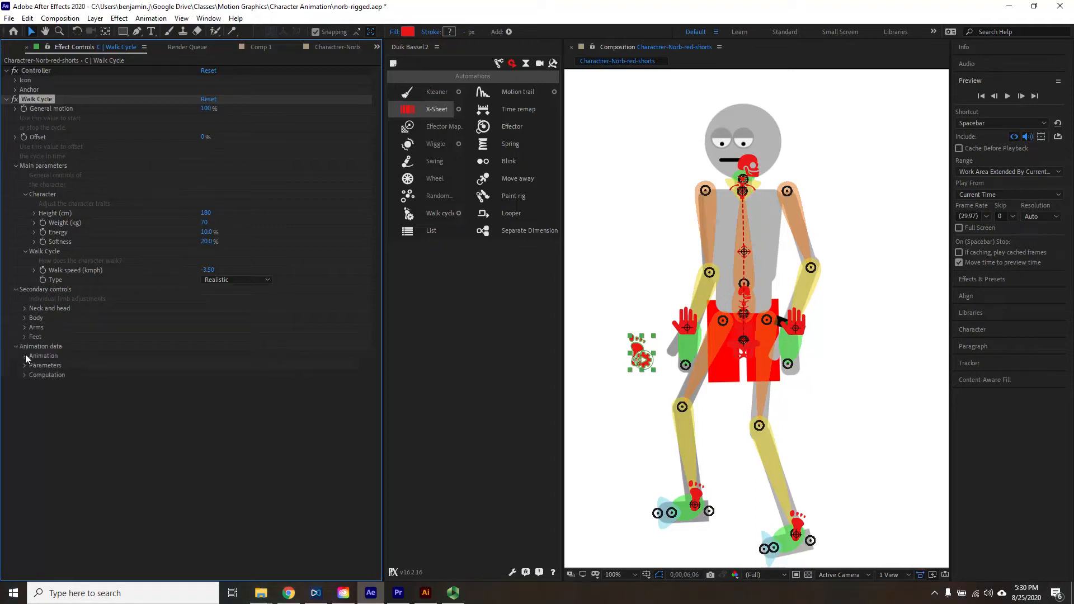
left_click(25, 354)
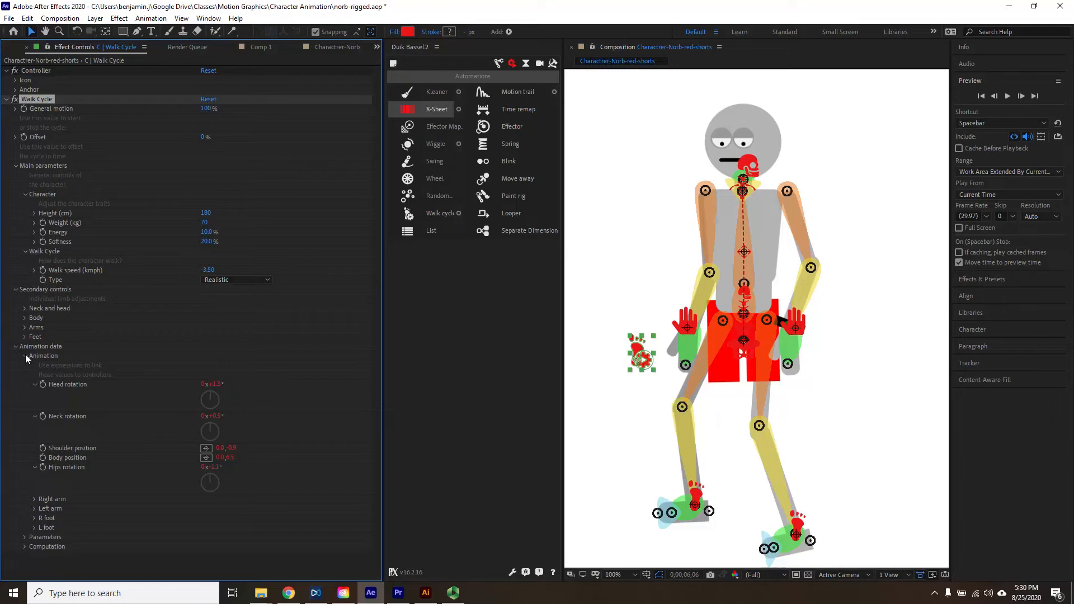
left_click(25, 354)
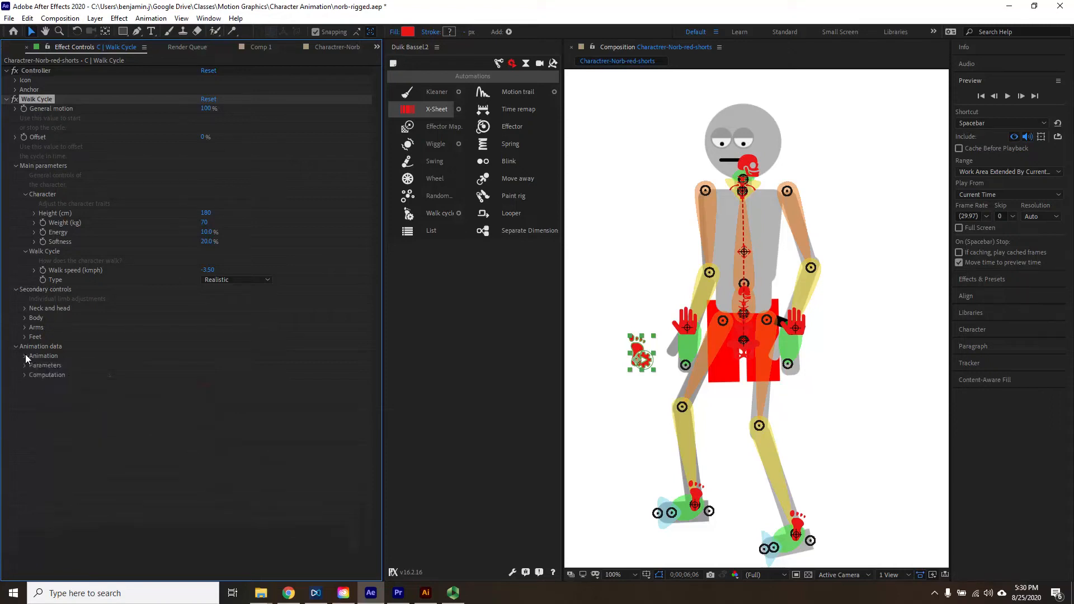
left_click(18, 345)
left_click(24, 328)
Play the walk preview and try changing Arms swing and raising Shoulder swing to 80° in the Walk Cycle effect.
key("space")
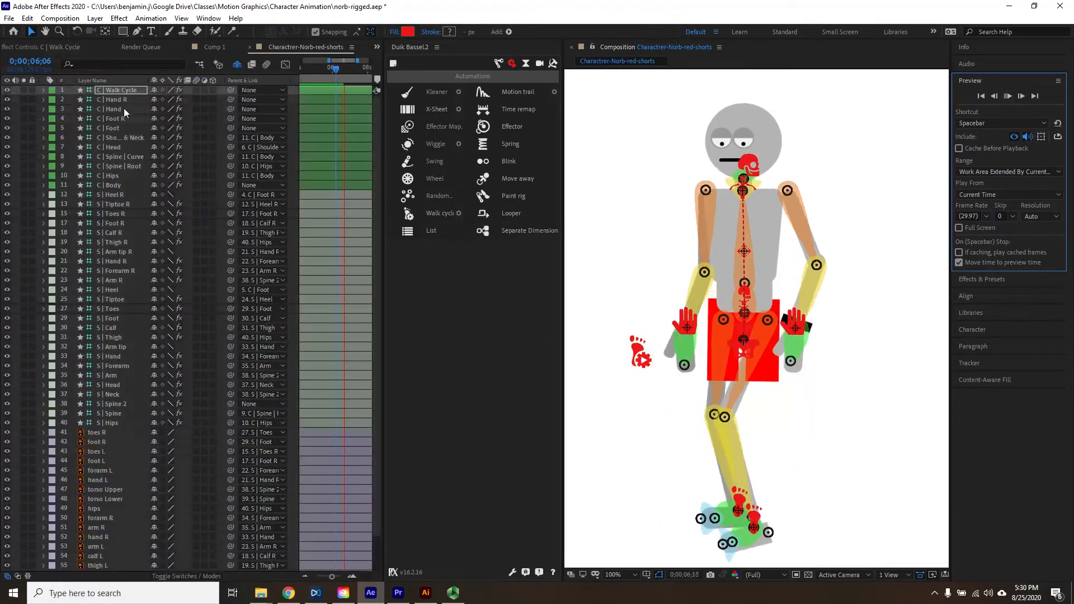
left_click(18, 48)
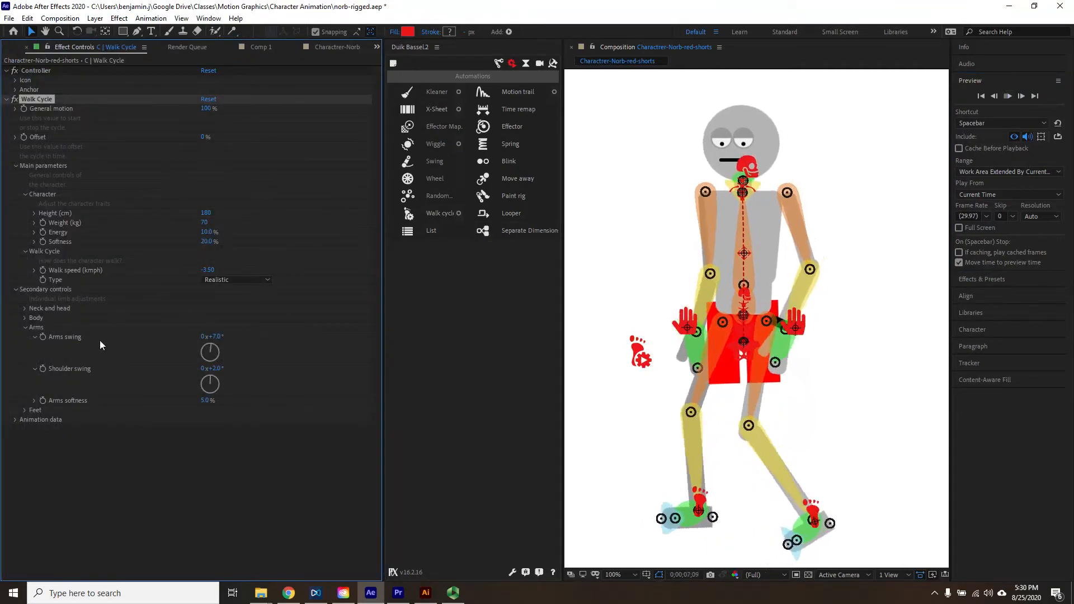
left_click_drag(212, 351, 223, 343)
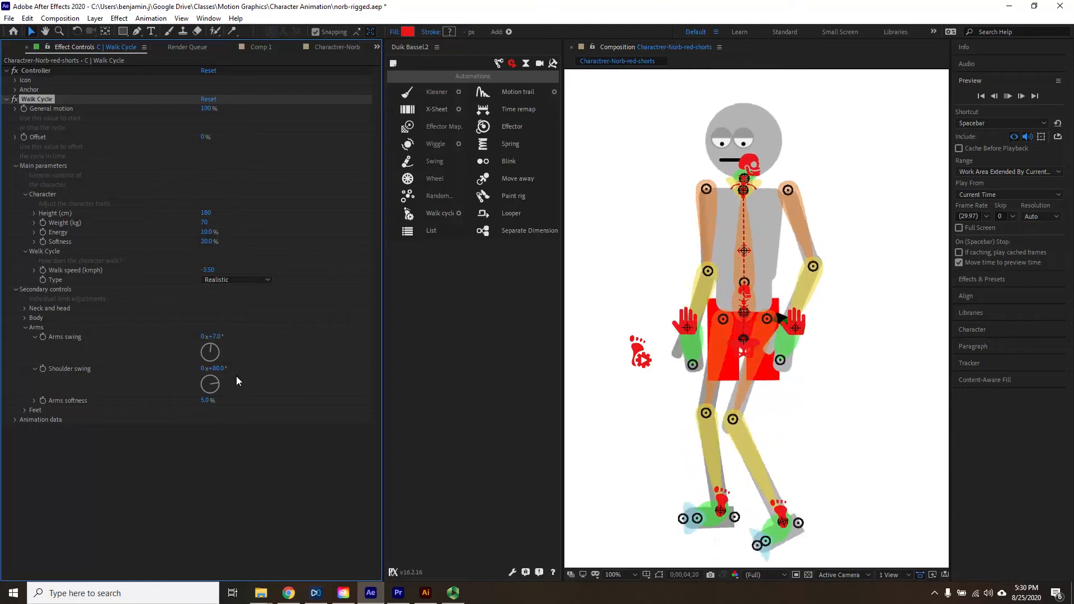
left_click(210, 378)
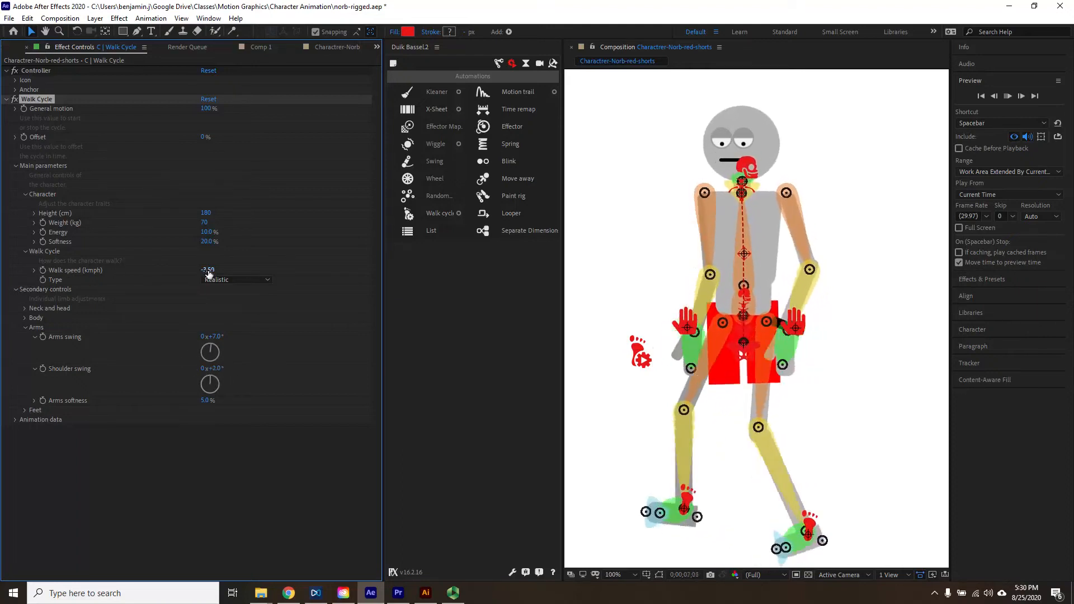
Try a walk speed of -5.90 kmph while previewing the walk, and test the Energy setting.
left_click_drag(209, 273, 199, 272)
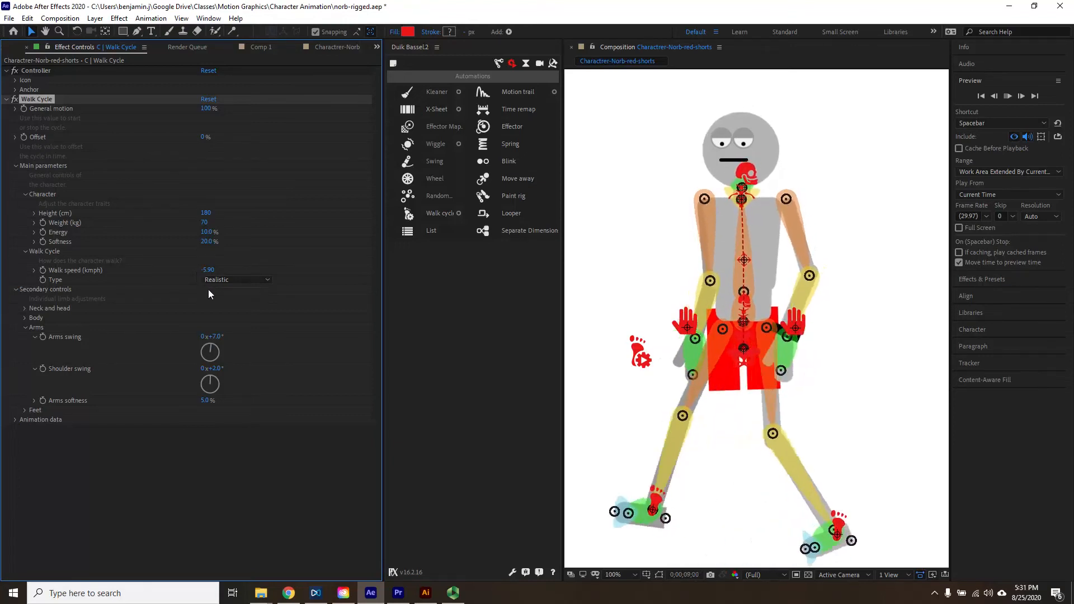
key("space")
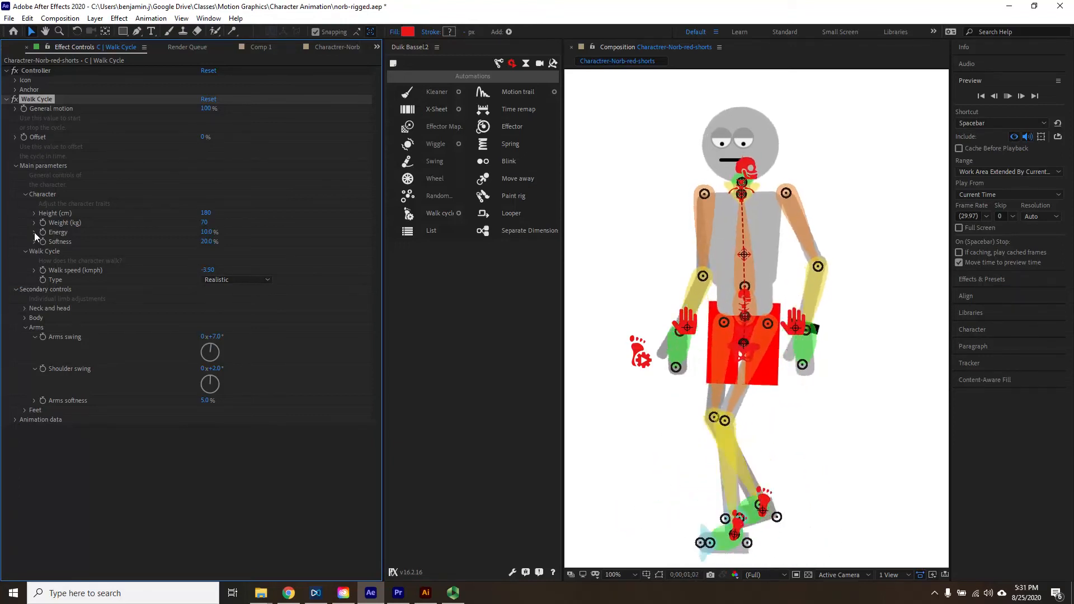
left_click_drag(227, 234, 230, 236)
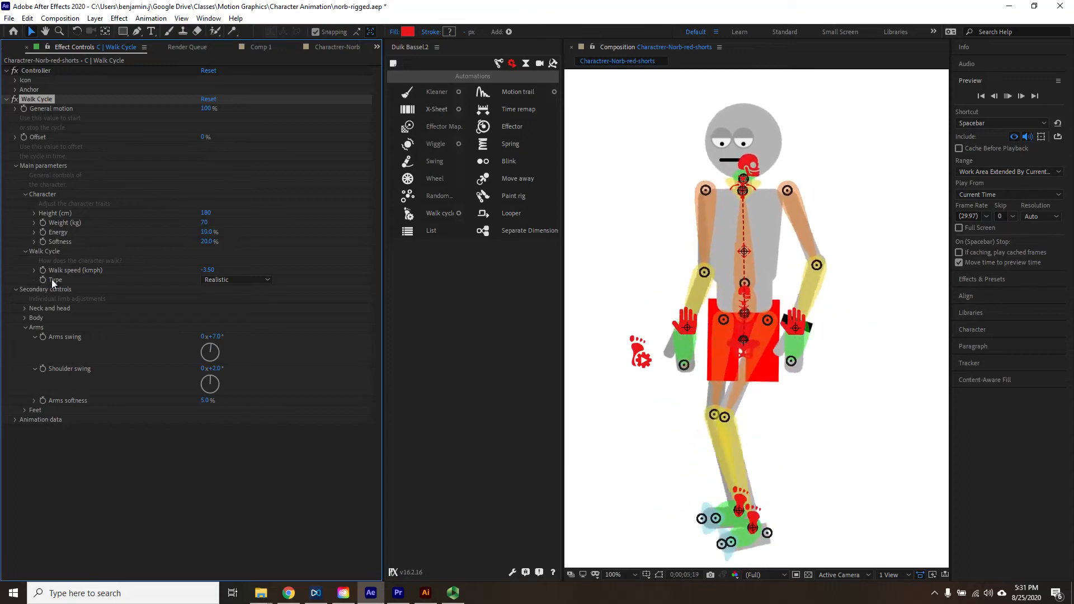
Try the Dancing walk type while the preview plays, and switch back to Realistic.
left_click(228, 279)
left_click(232, 305)
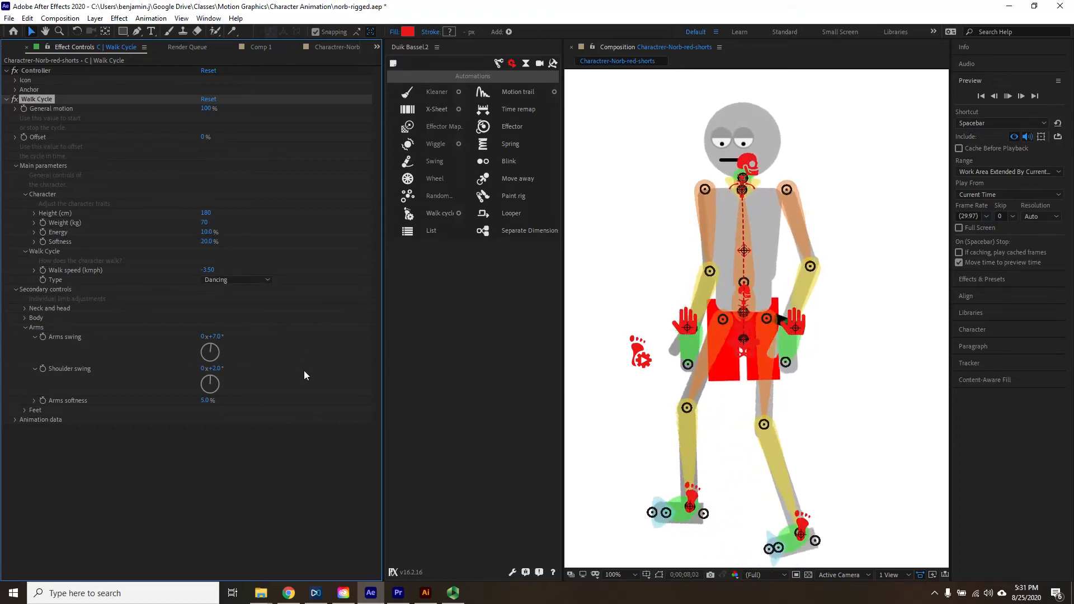
left_click(251, 278)
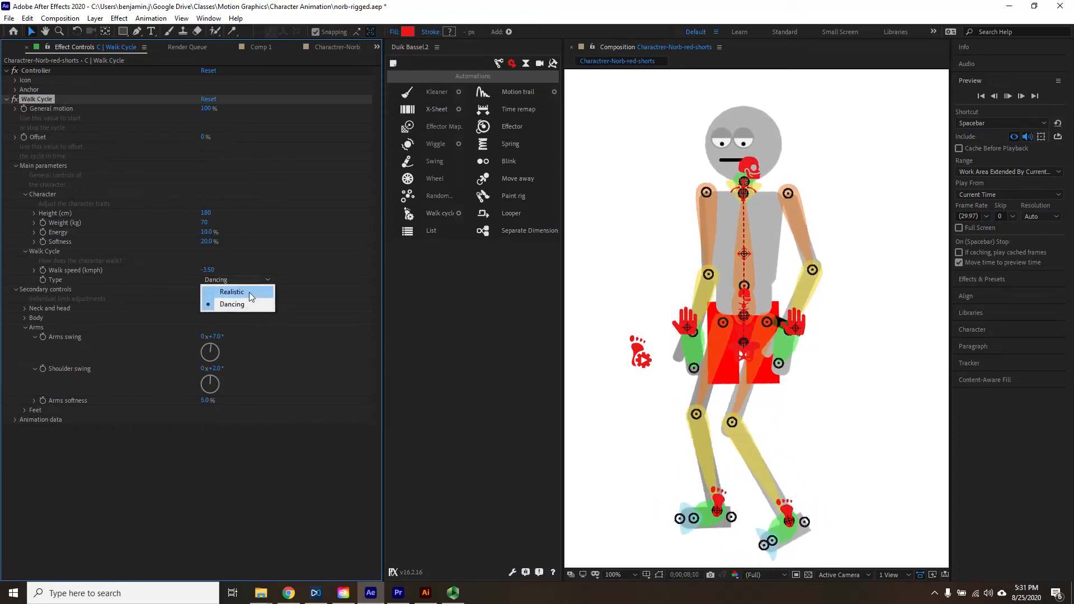
left_click(249, 292)
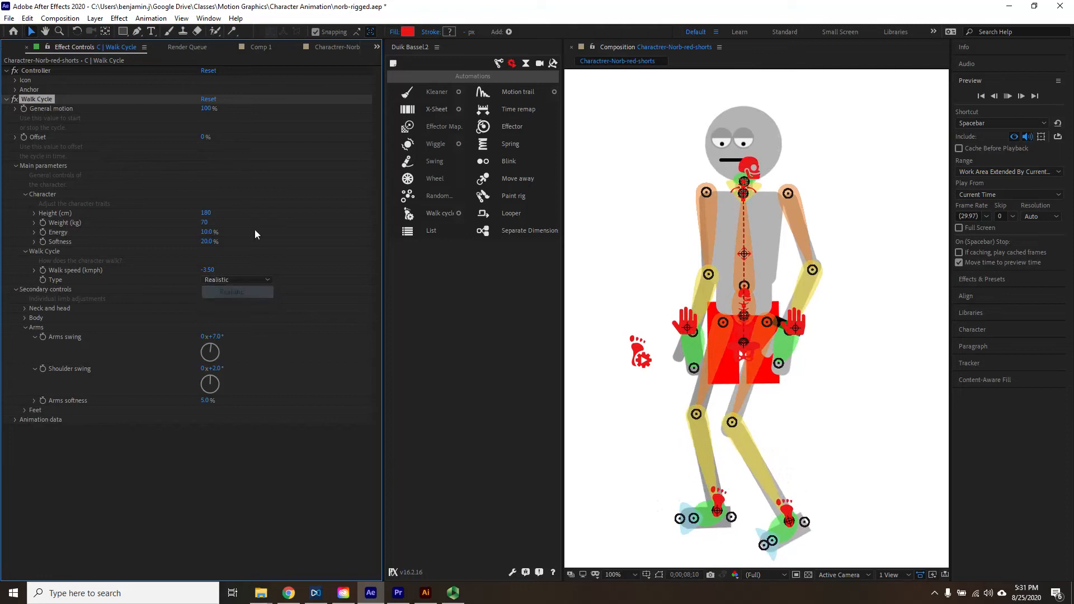
Collapse the Walk Cycle effect and place the Charactrer-Norb-red-shorts composition as a layer in Comp 1.
left_click(6, 100)
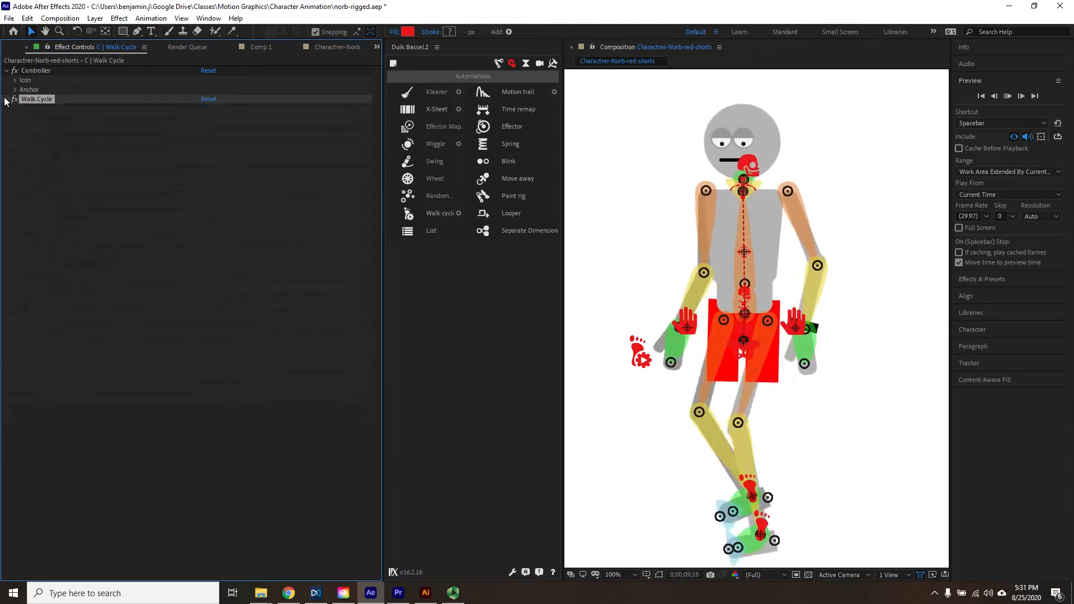
left_click(200, 49)
left_click(252, 47)
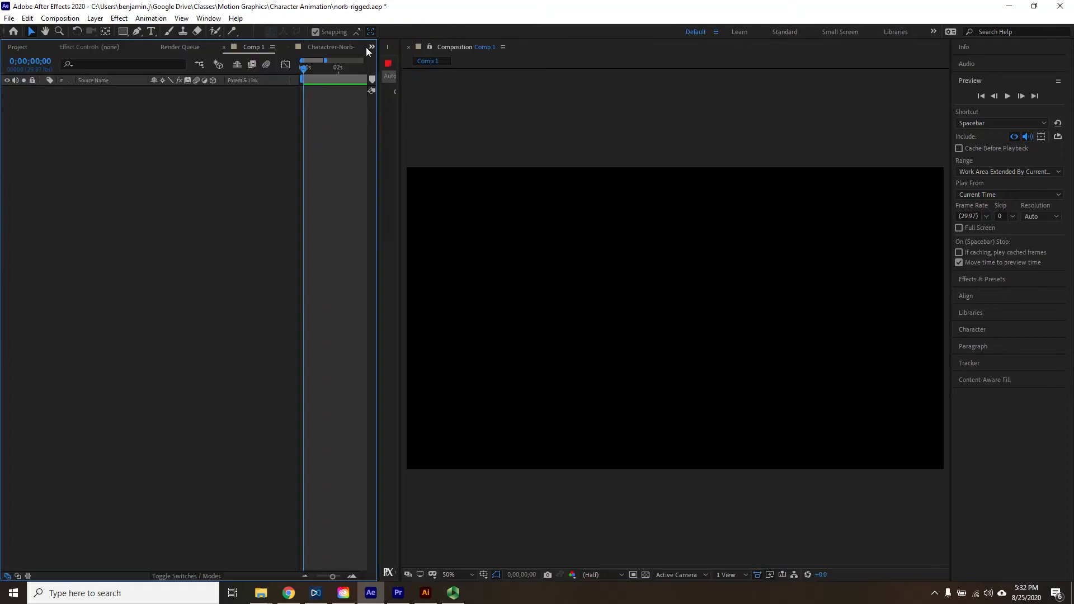
left_click(372, 47)
left_click(402, 60)
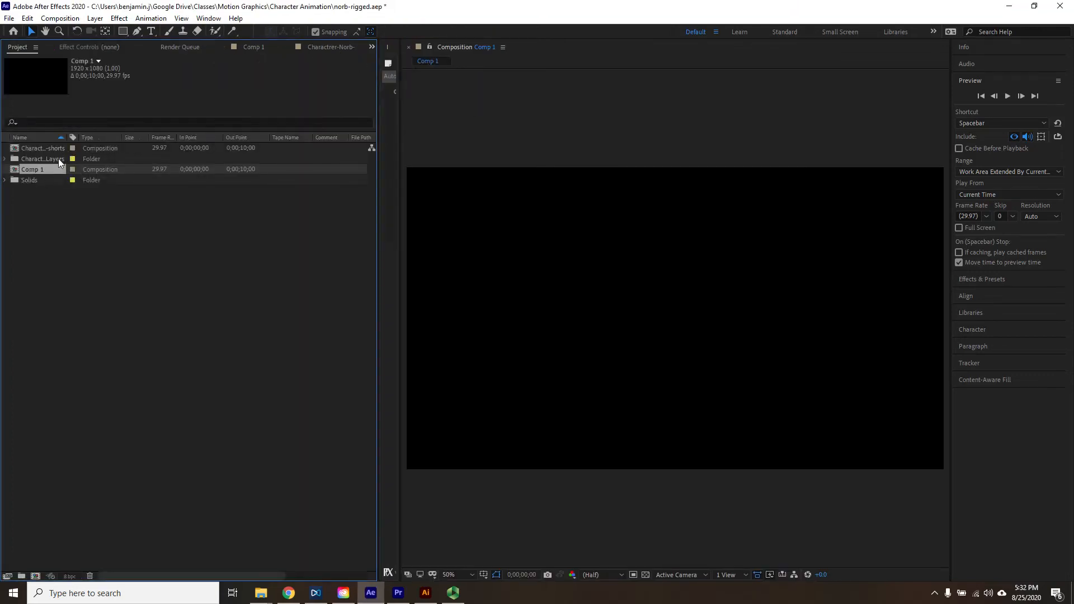
left_click(41, 148)
left_click_drag(20, 149, 680, 317)
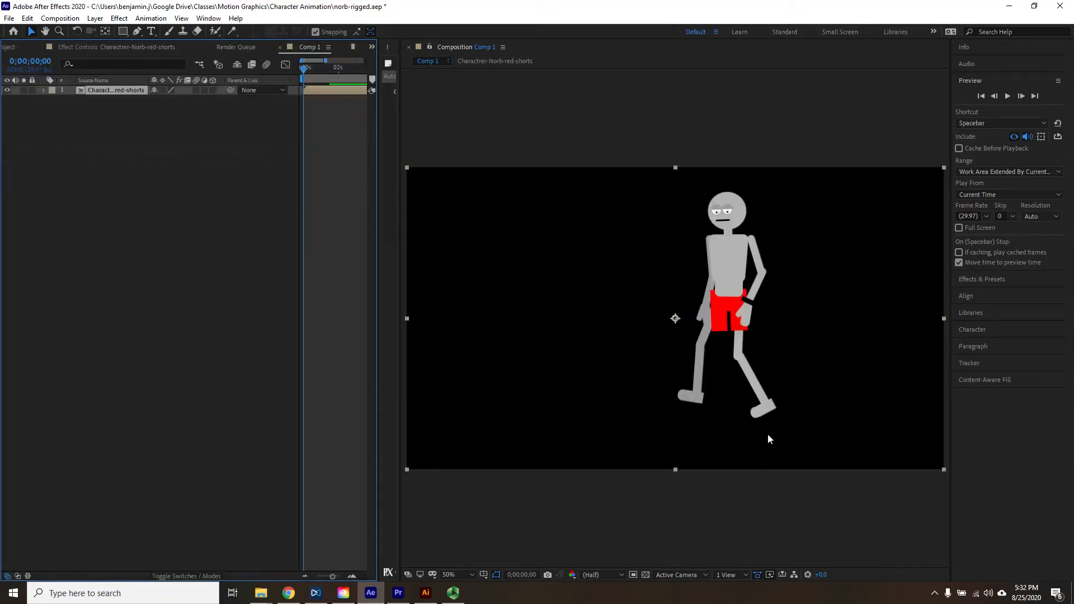
Widen the timeline and preview the character walking in place in Comp 1.
left_click_drag(378, 269, 484, 260)
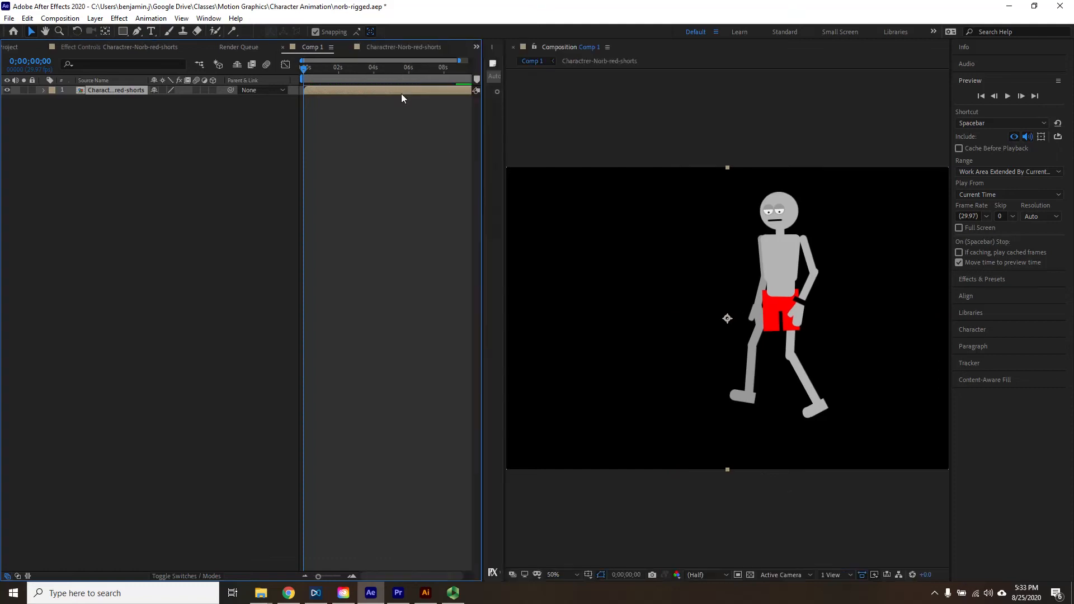
left_click(1006, 98)
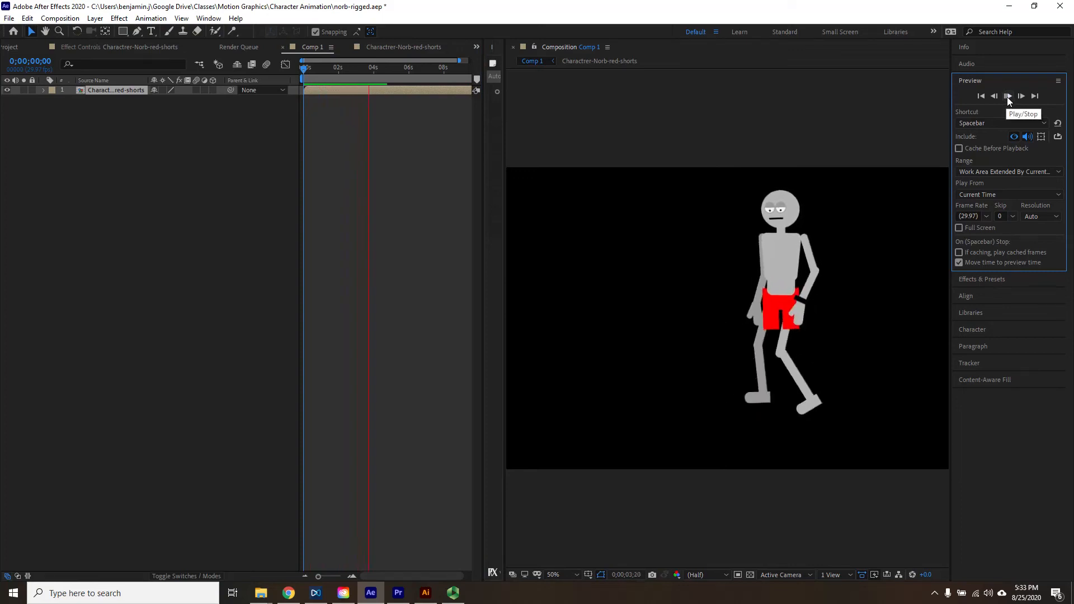
left_click(1008, 96)
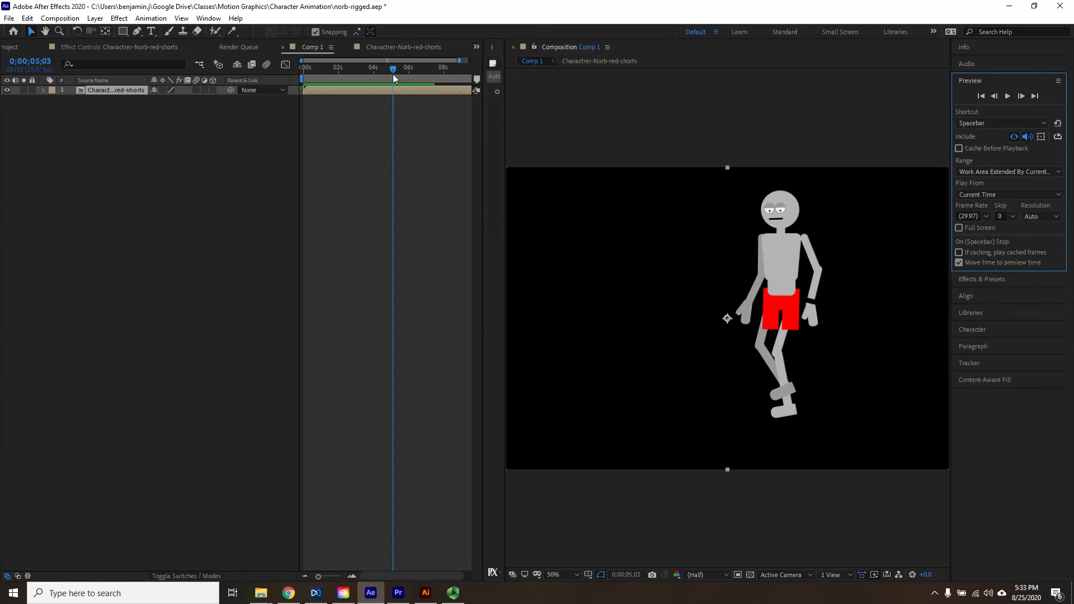
At the start of Comp 1, move the character layer off the frame's right side to about 1940, 550 and keyframe its Position.
left_click_drag(393, 77, 293, 66)
left_click_drag(766, 272, 879, 282)
scroll(708, 426, "down", 2)
left_click_drag(809, 347, 891, 347)
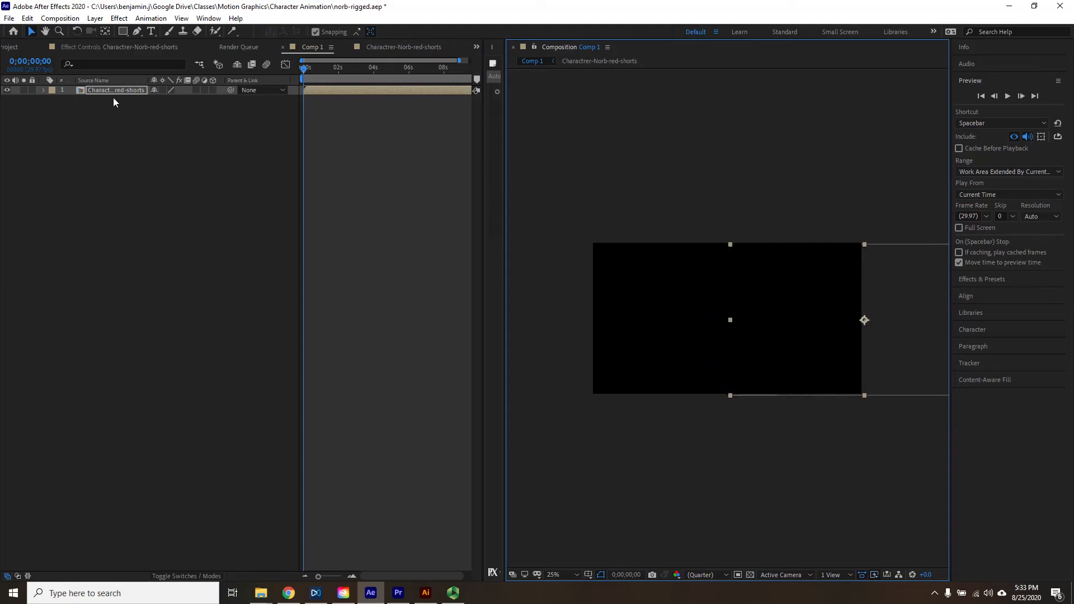
key("p")
left_click(71, 99)
Add a Position keyframe at 4 seconds and move the character past the frame's left side to about -352, 550.
left_click_drag(305, 73, 374, 69)
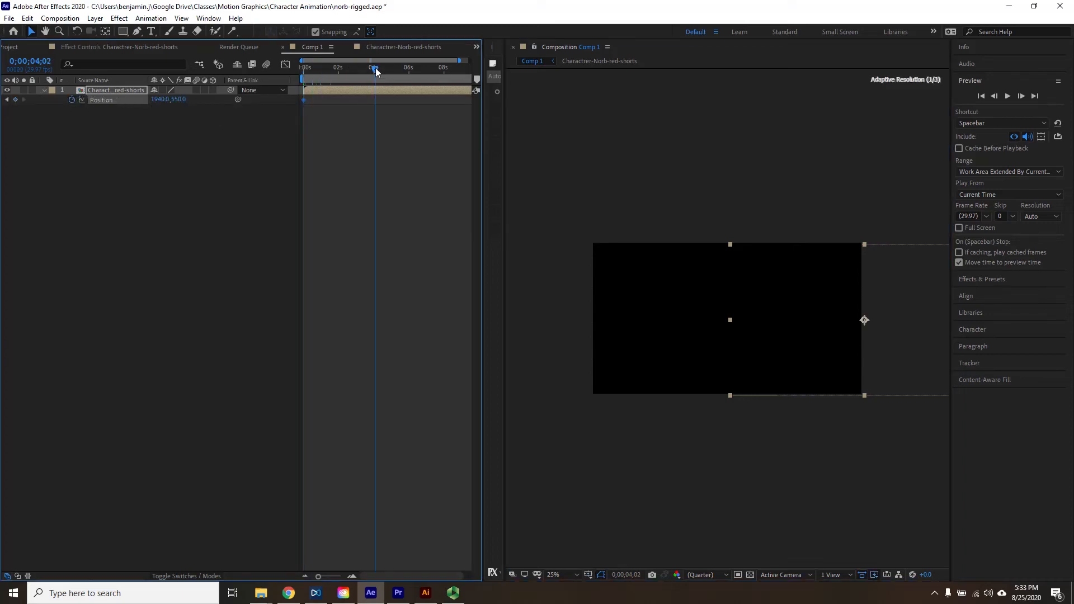
left_click(16, 99)
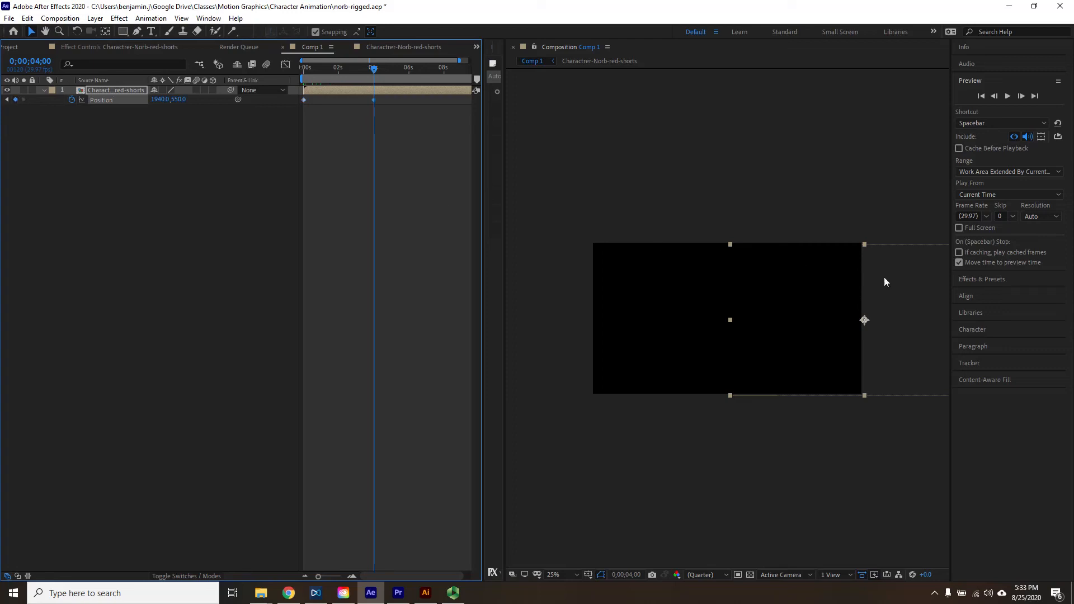
left_click_drag(884, 277, 578, 289)
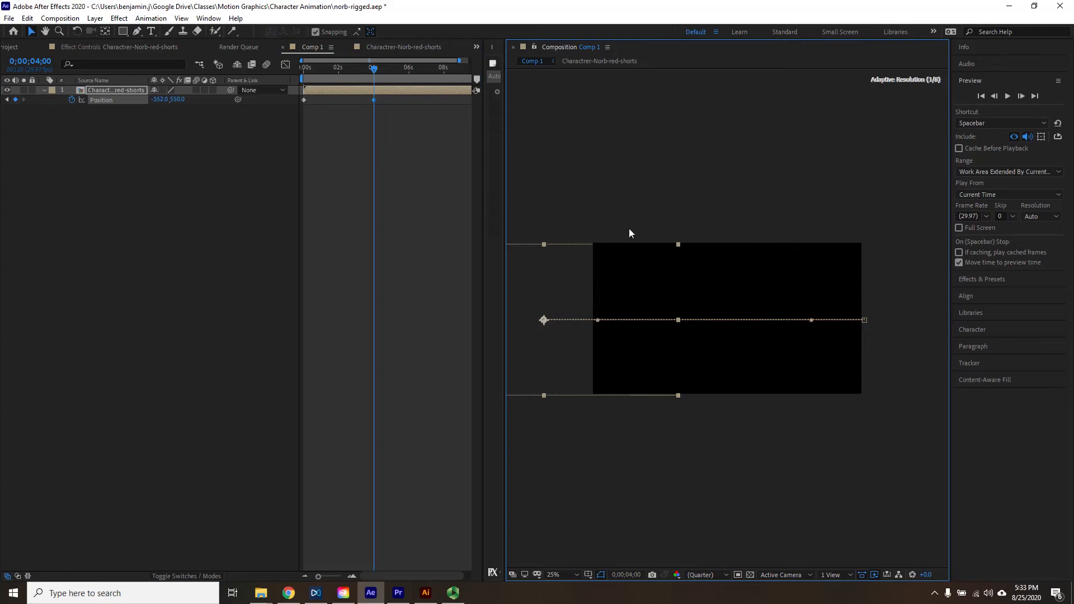
Preview the character crossing the frame from the start and from about 2;14 to check for foot sliding.
left_click(625, 188)
left_click_drag(374, 74, 277, 68)
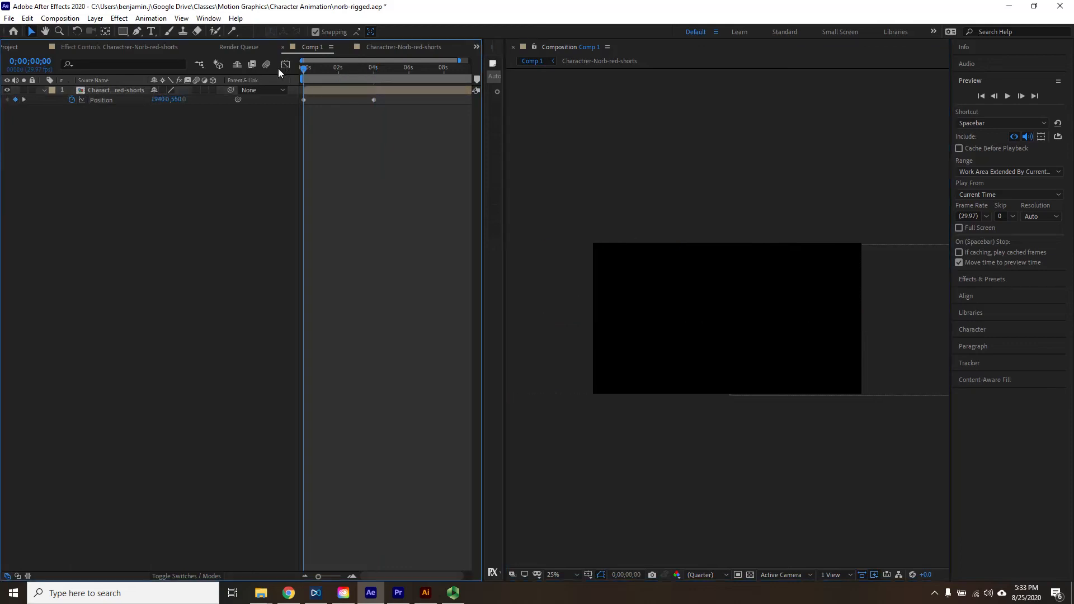
key("space")
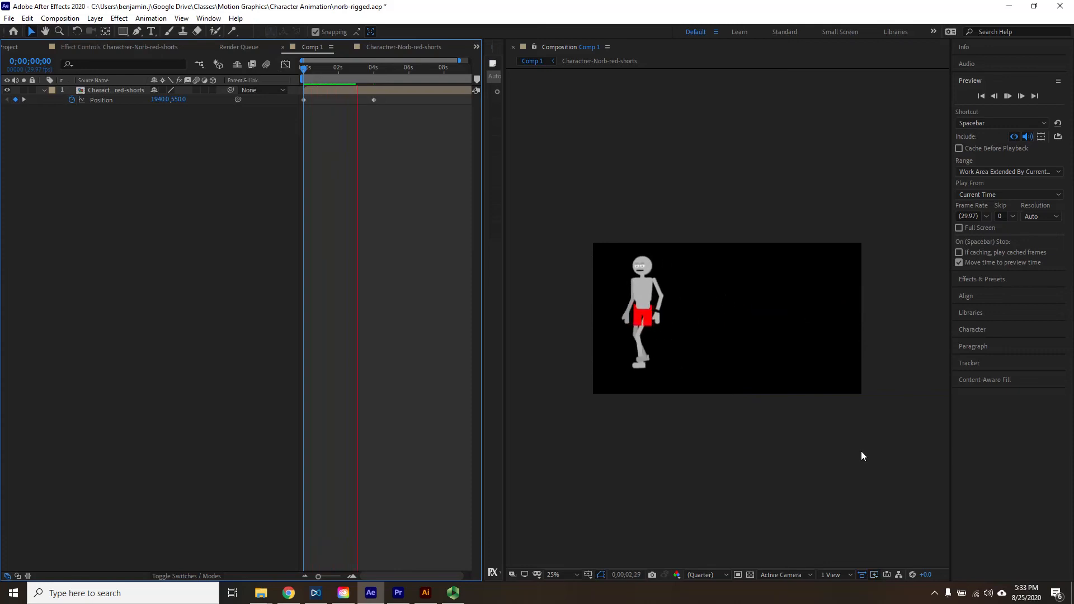
key("space")
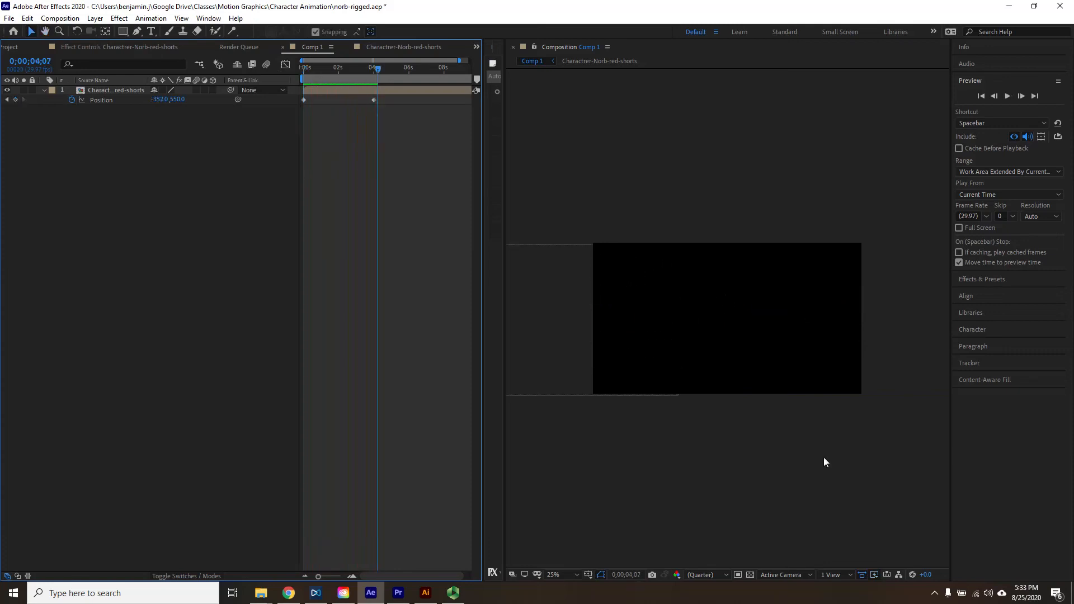
left_click_drag(376, 68, 346, 62)
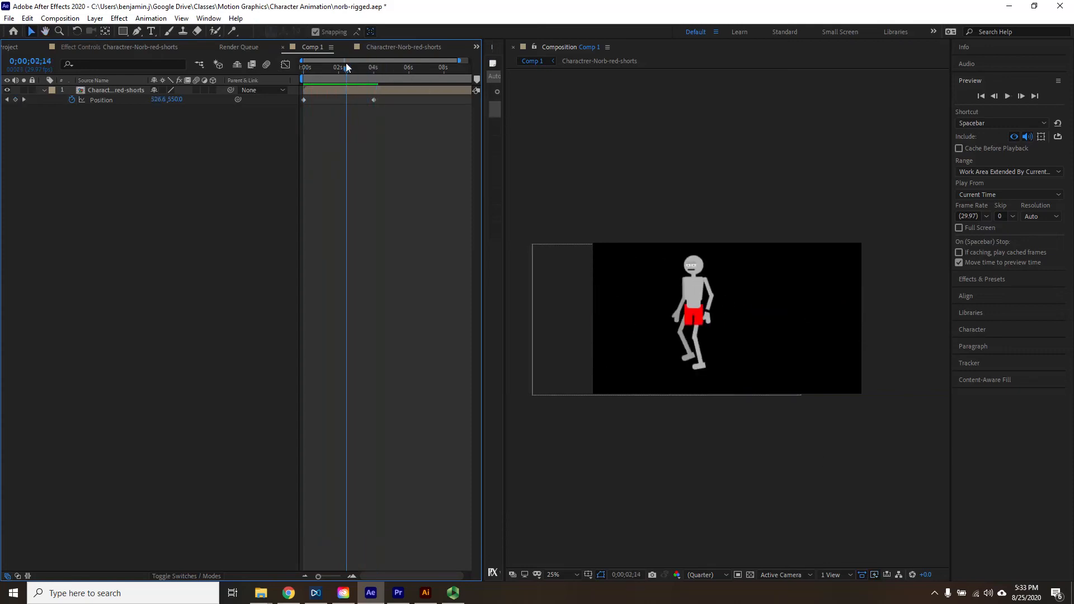
key("space")
key("space")
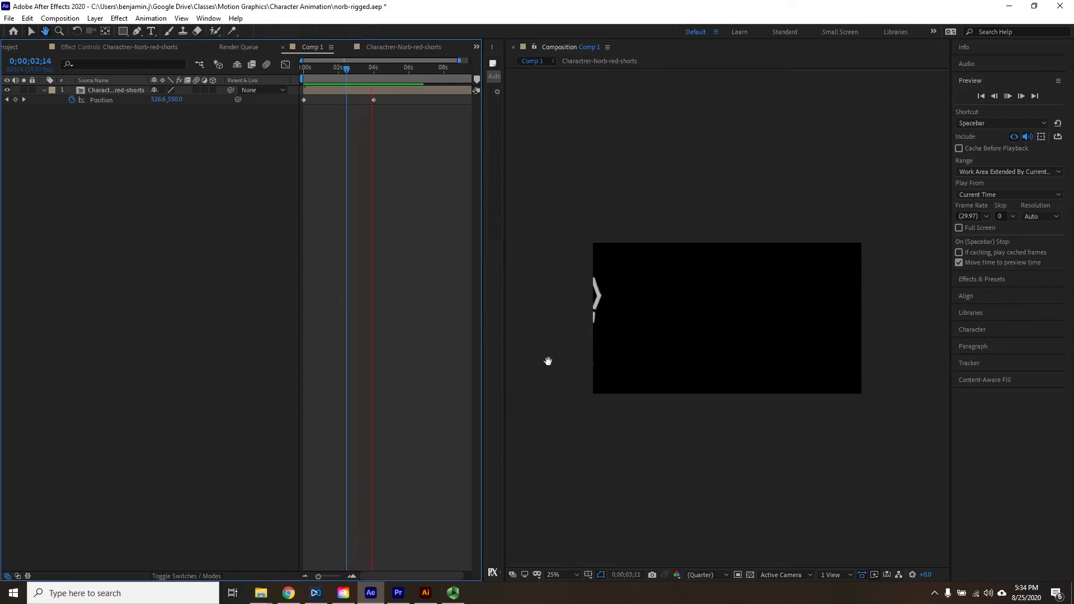
Return to the start of Comp 1 and undo the character layer's Position keyframes.
left_click_drag(371, 68, 269, 59)
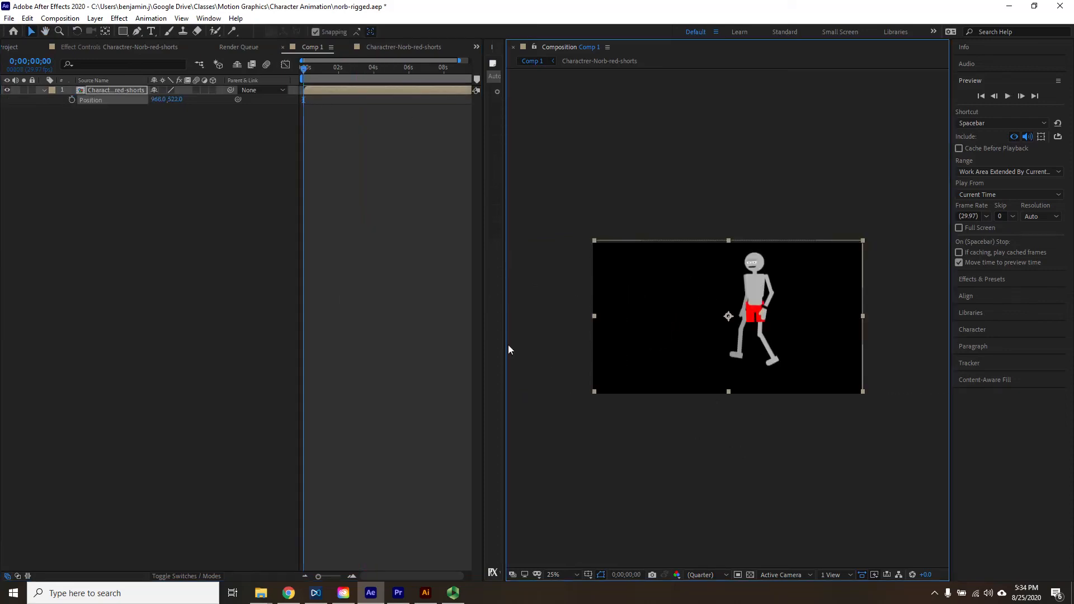
left_click(401, 191)
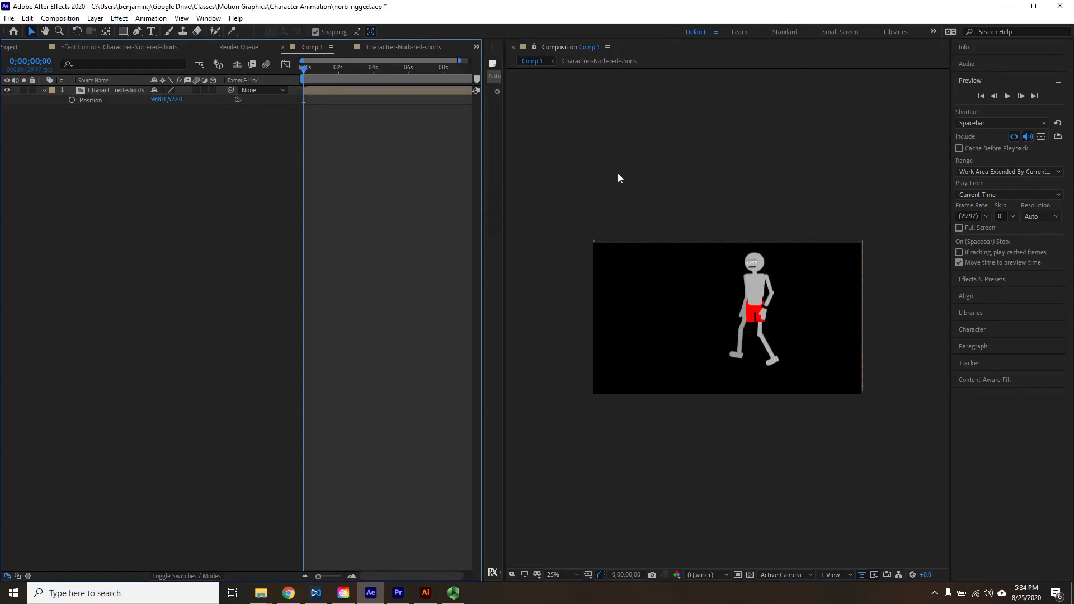
Start a zigzag mountain ridge with the Pen tool well outside the frame's left side and run it into the frame.
key("h")
left_click_drag(601, 360, 722, 366)
left_click(137, 32)
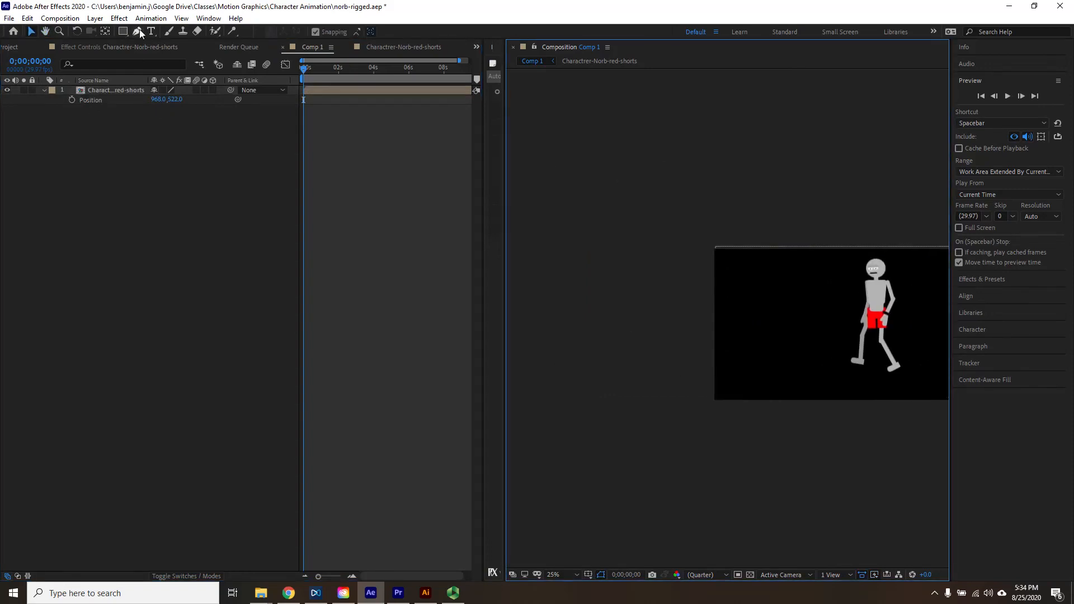
left_click(524, 350)
left_click(575, 308)
left_click(602, 346)
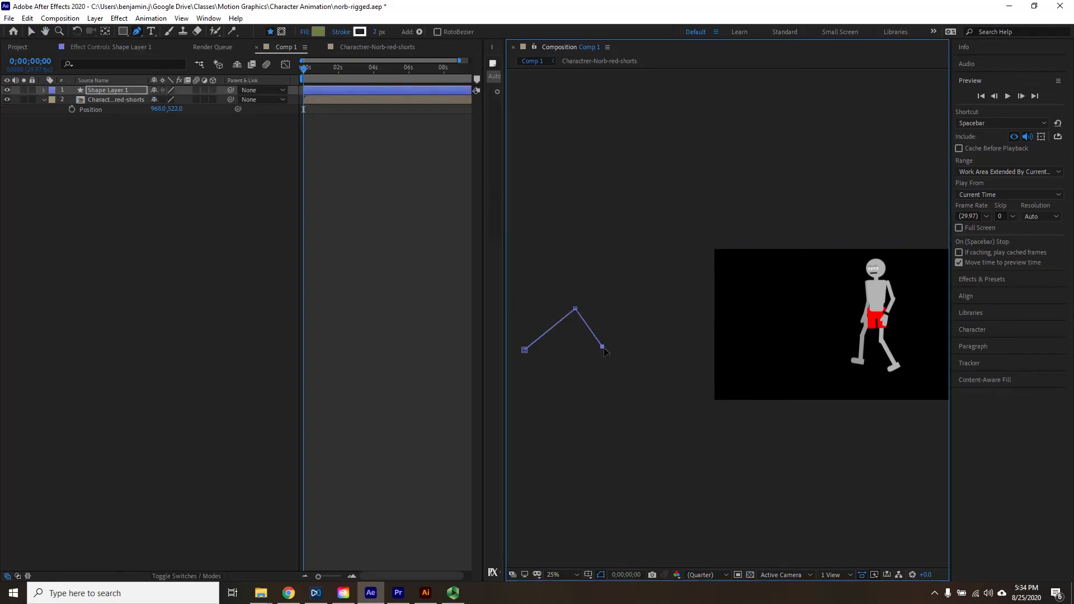
left_click(640, 317)
left_click(672, 349)
left_click(701, 316)
left_click(747, 347)
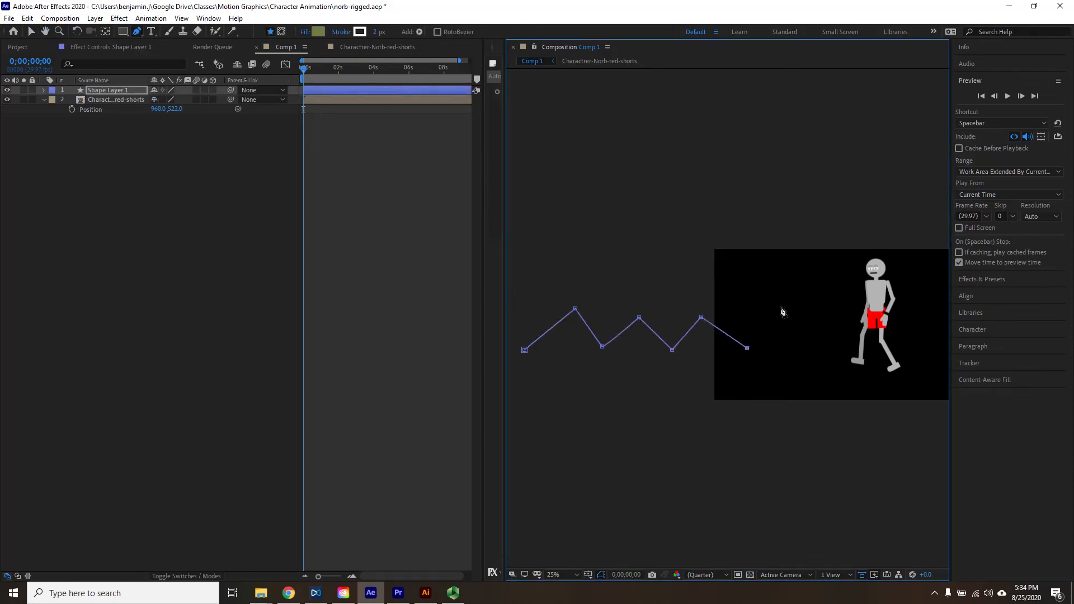
left_click(780, 305)
Continue the ridge's zigzag peaks and valleys across the frame and well past its right side.
key("h")
left_click_drag(828, 354, 662, 358)
key("g")
left_click(650, 348)
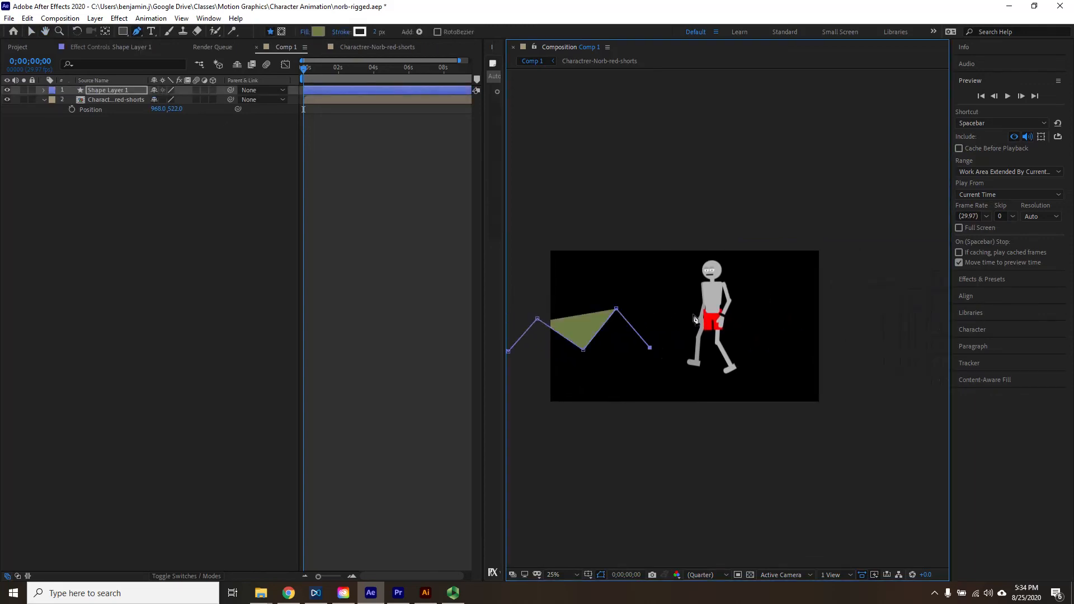
left_click(691, 312)
left_click(765, 354)
left_click(790, 307)
left_click(840, 365)
left_click(869, 319)
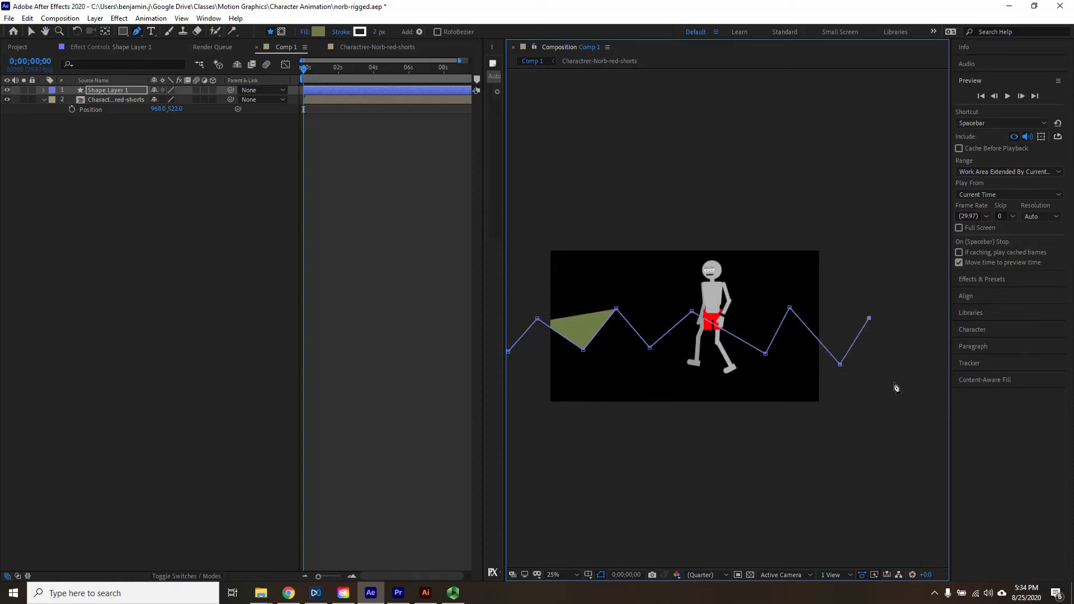
key("space")
left_click_drag(850, 357, 775, 355)
left_click(771, 360)
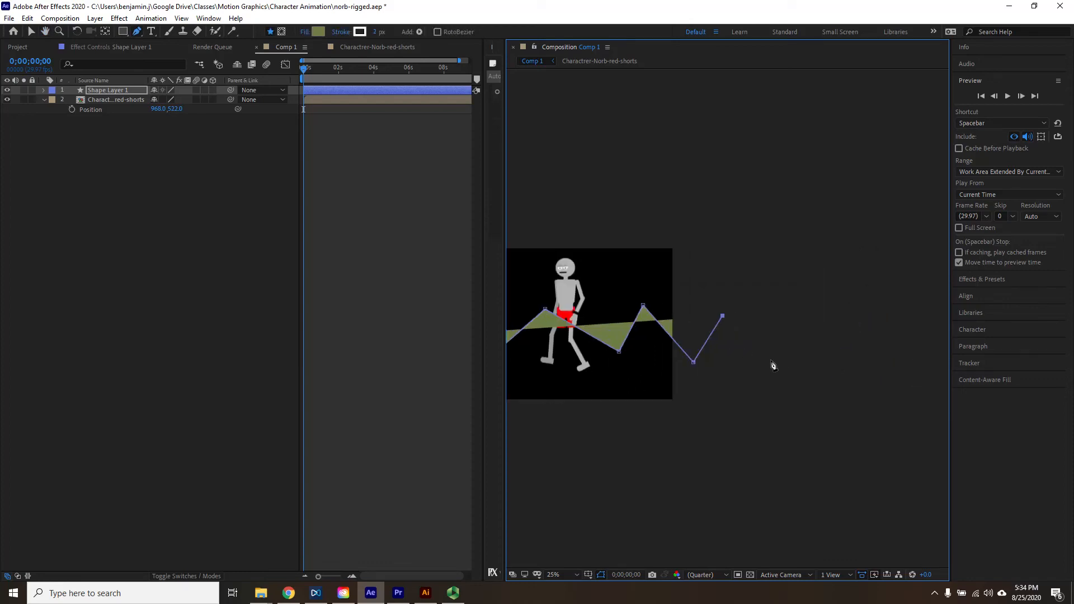
left_click(809, 312)
left_click(846, 368)
Close the mountain shape below the frame back to its first point and place its layer beneath the character layer.
left_click(848, 437)
key("space")
left_click_drag(838, 434, 841, 435)
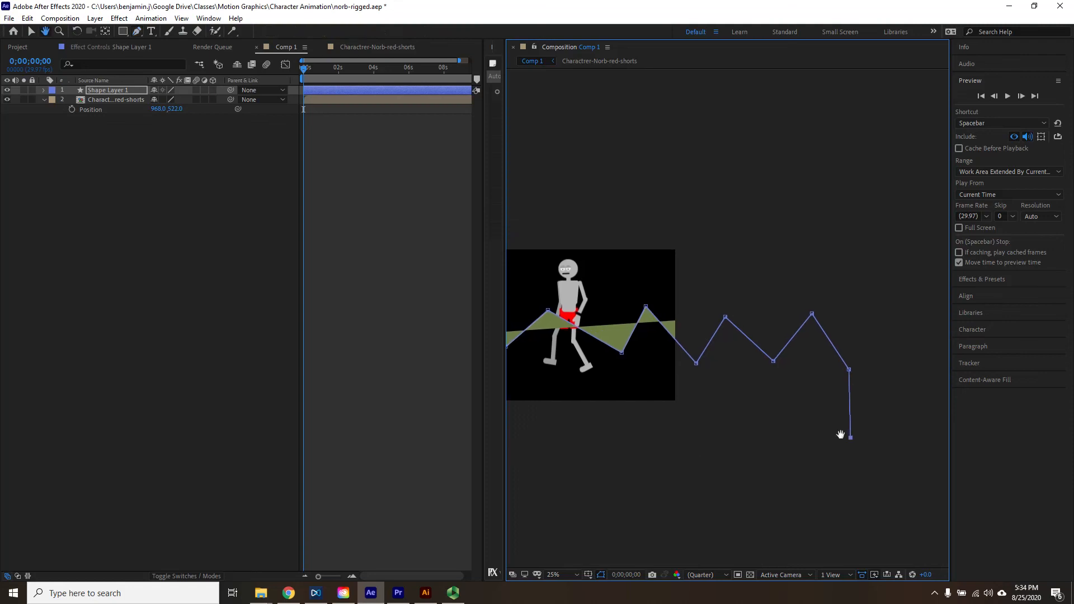
left_click_drag(646, 457, 847, 443)
left_click_drag(554, 454, 739, 448)
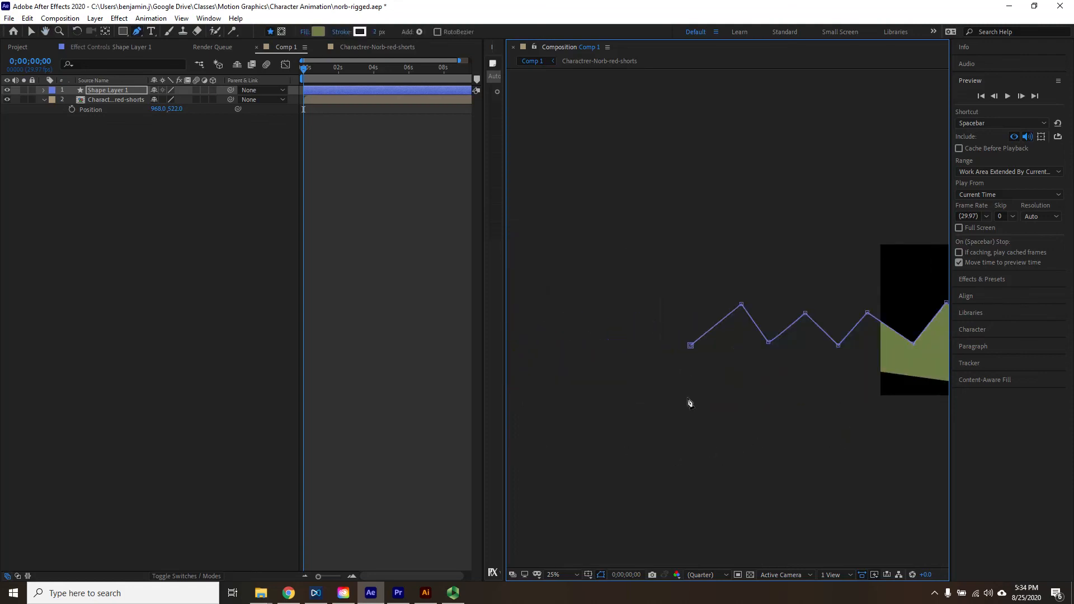
left_click(678, 423)
left_click(691, 345)
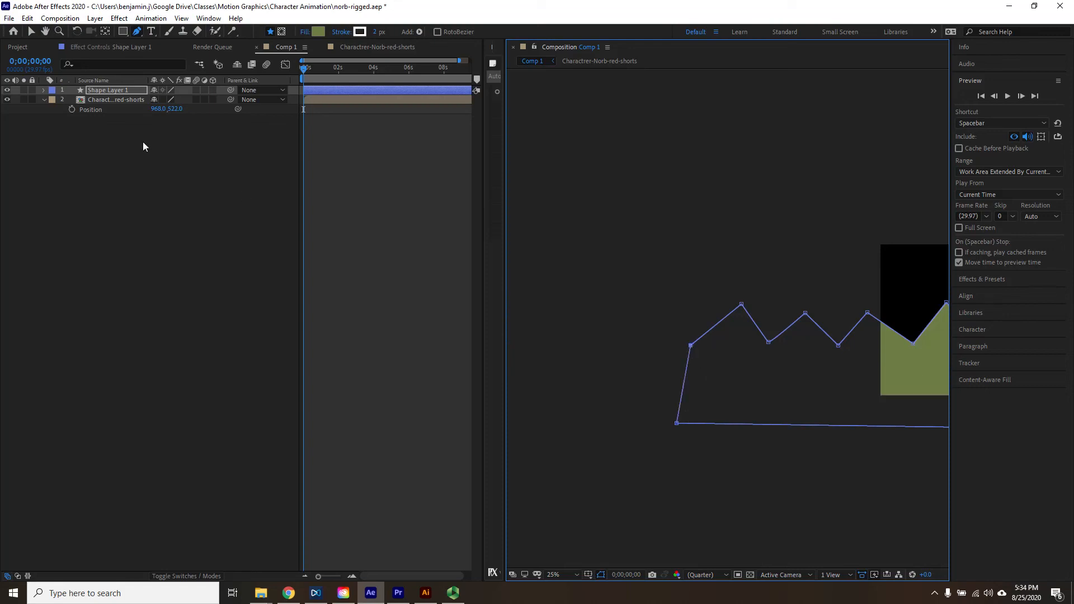
left_click_drag(101, 92, 101, 115)
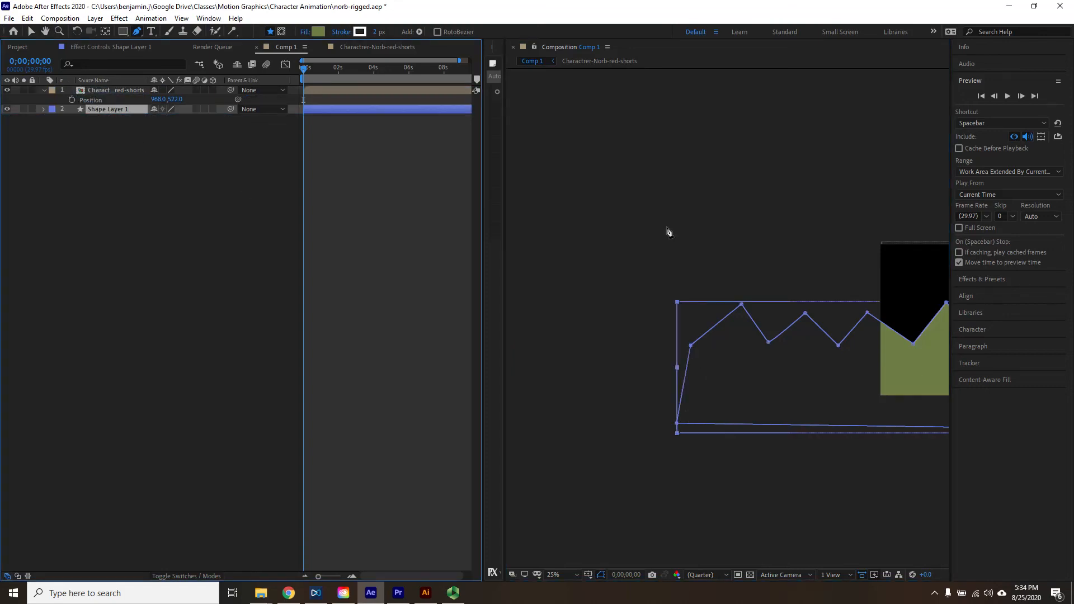
Keyframe the mountain shape layer's Position at the start of Comp 1.
left_click_drag(670, 233, 528, 230)
left_click_drag(894, 197, 872, 197)
key("comma")
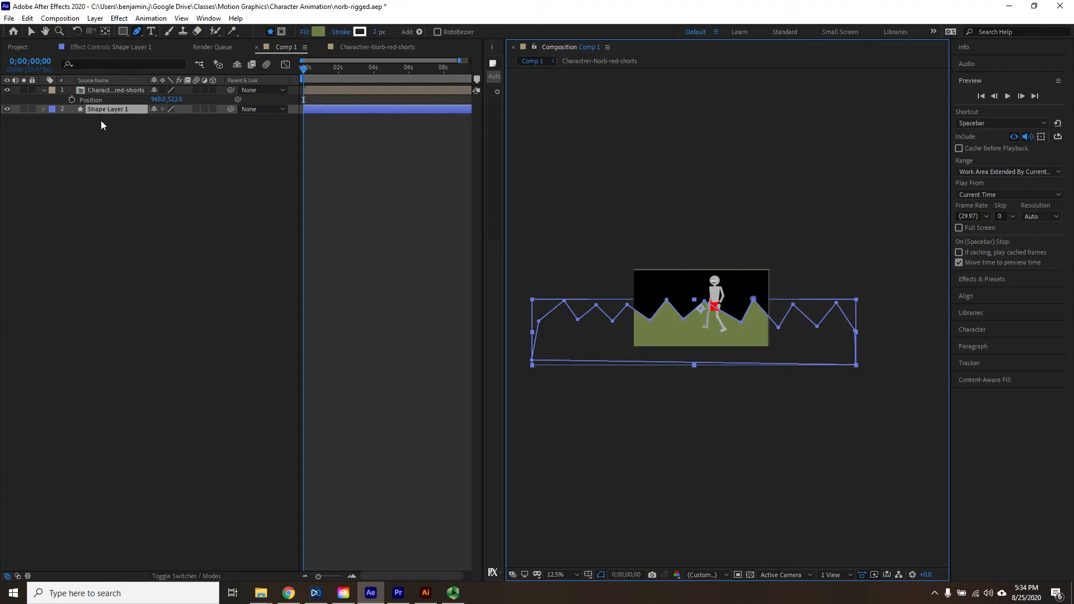
key("p")
left_click(72, 118)
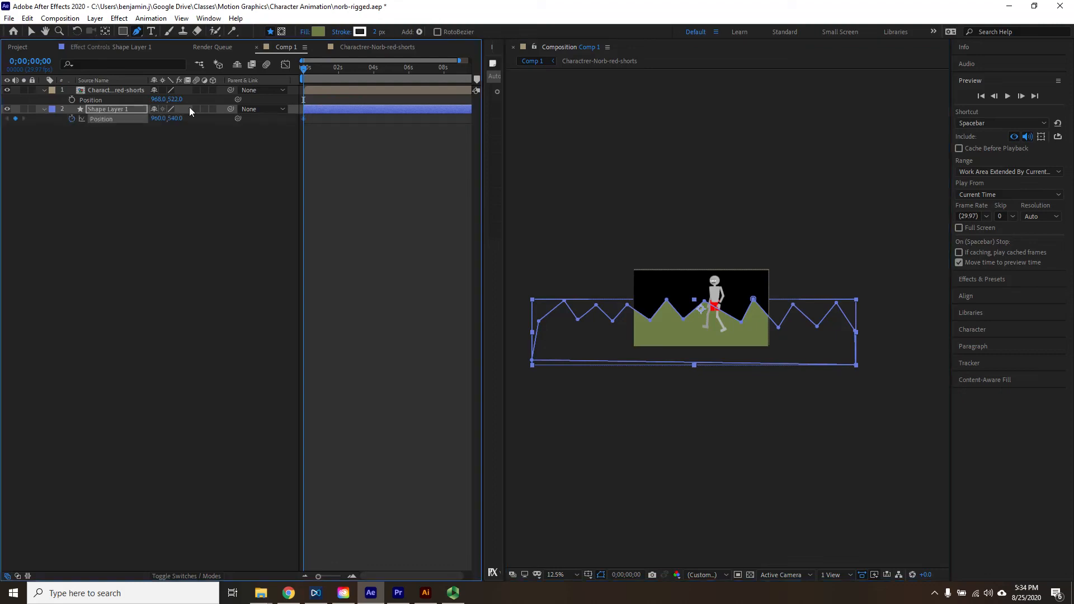
At 4;03, move the mountain layer right to about 2224, 508 for its second Position keyframe.
left_click_drag(307, 69, 375, 64)
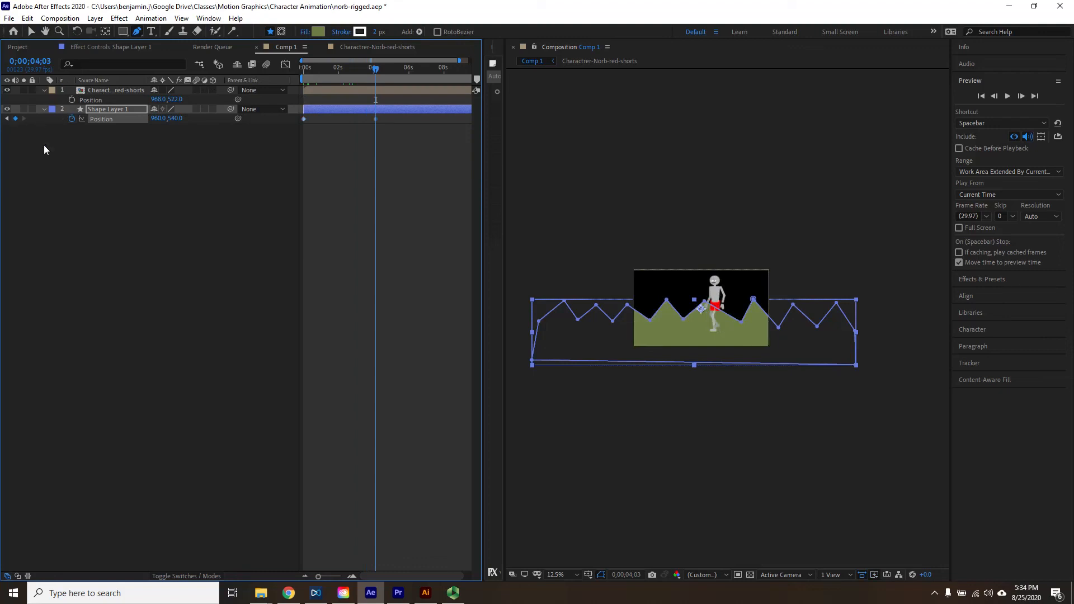
left_click(31, 31)
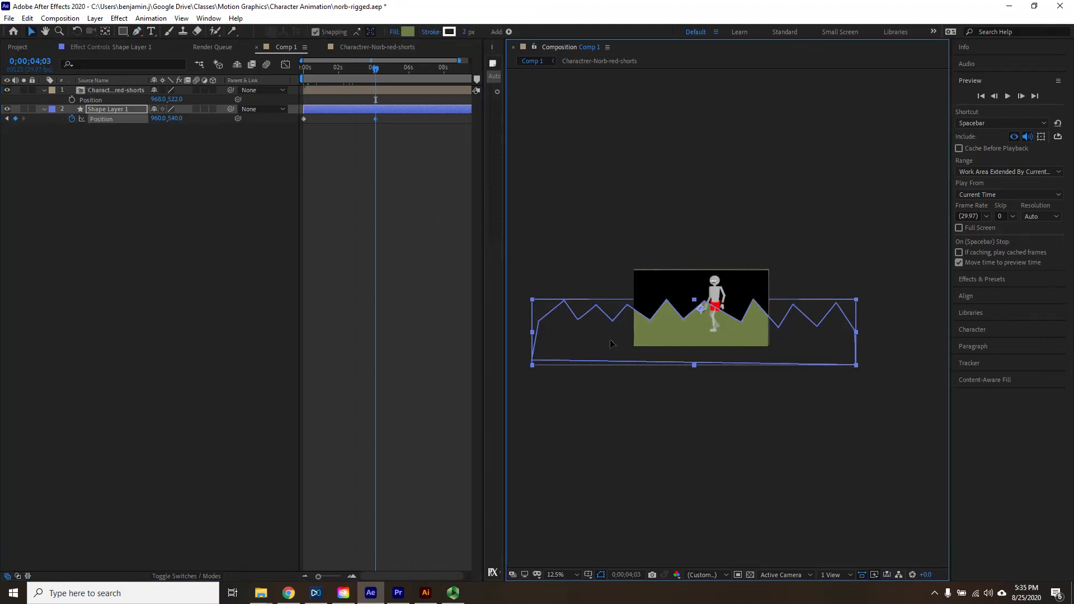
left_click_drag(611, 344, 655, 338)
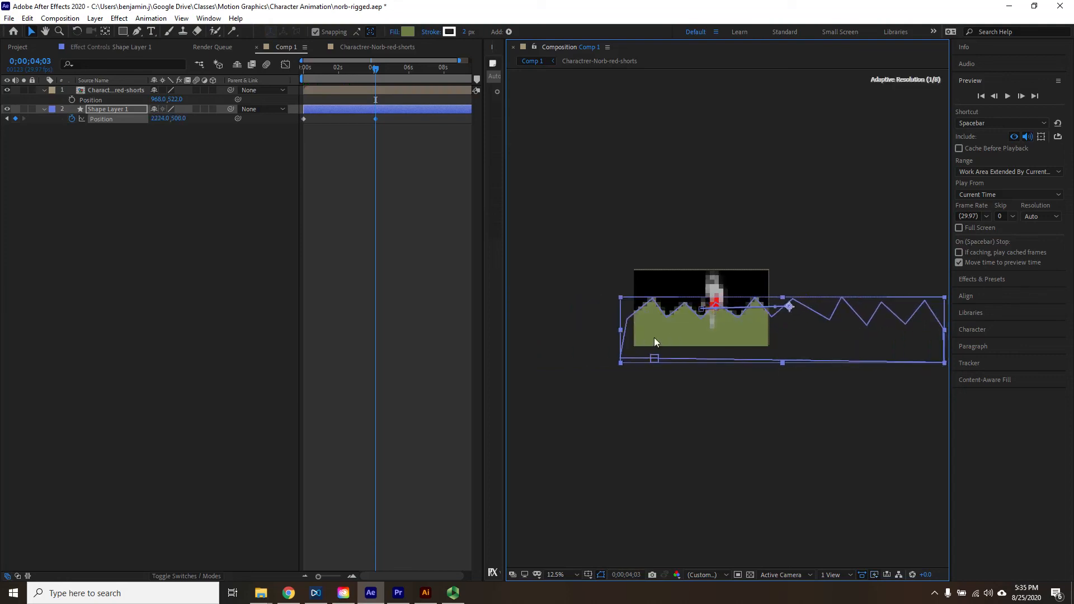
Preview the comp from the start to check the character's walk against the moving mountains.
left_click_drag(375, 68, 273, 65)
left_click(611, 171)
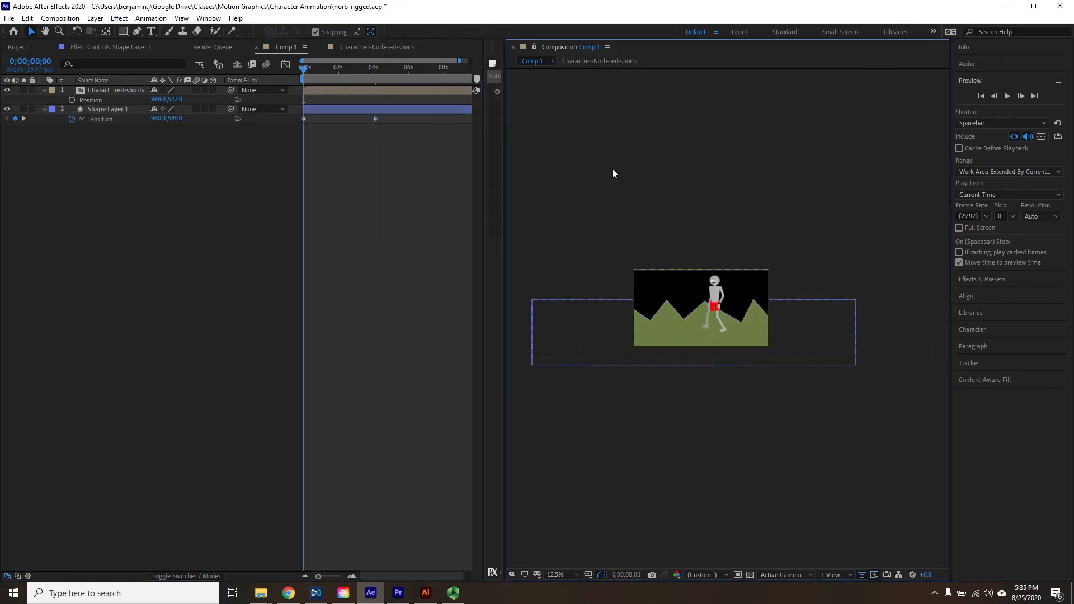
key("space")
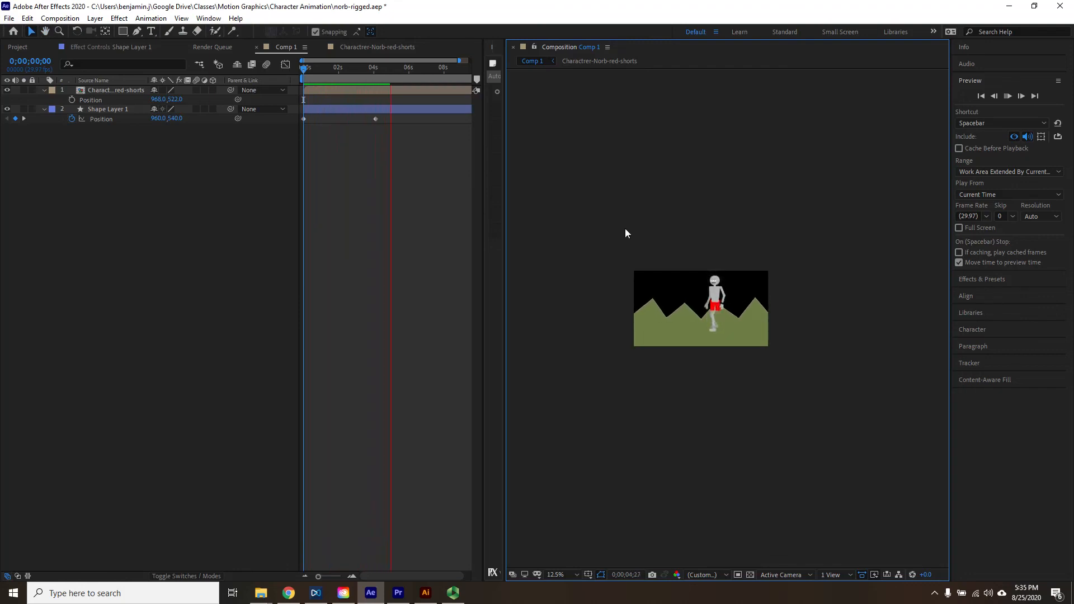
key("space")
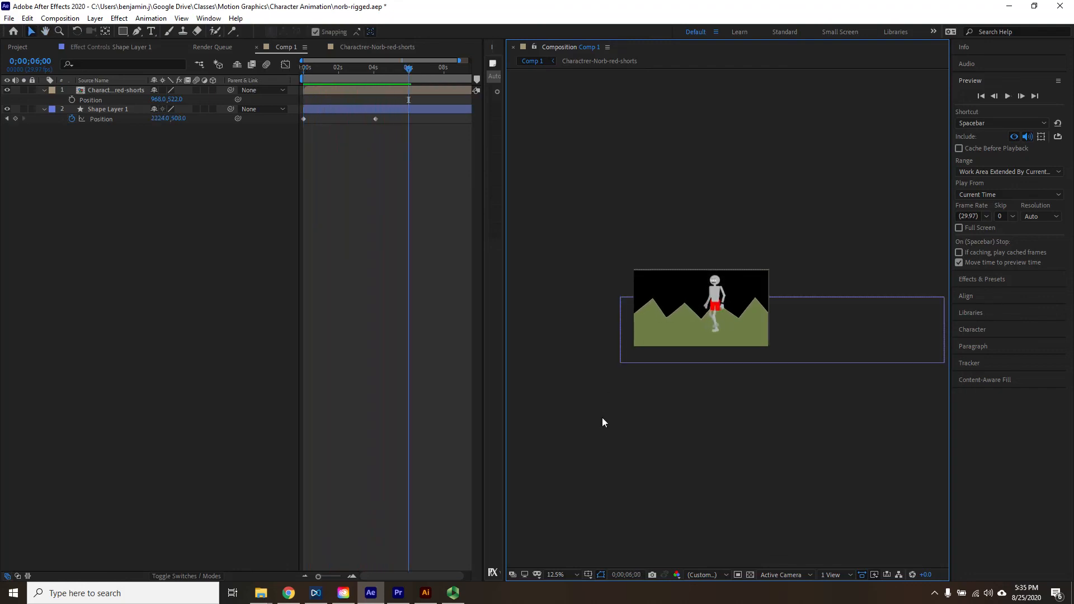